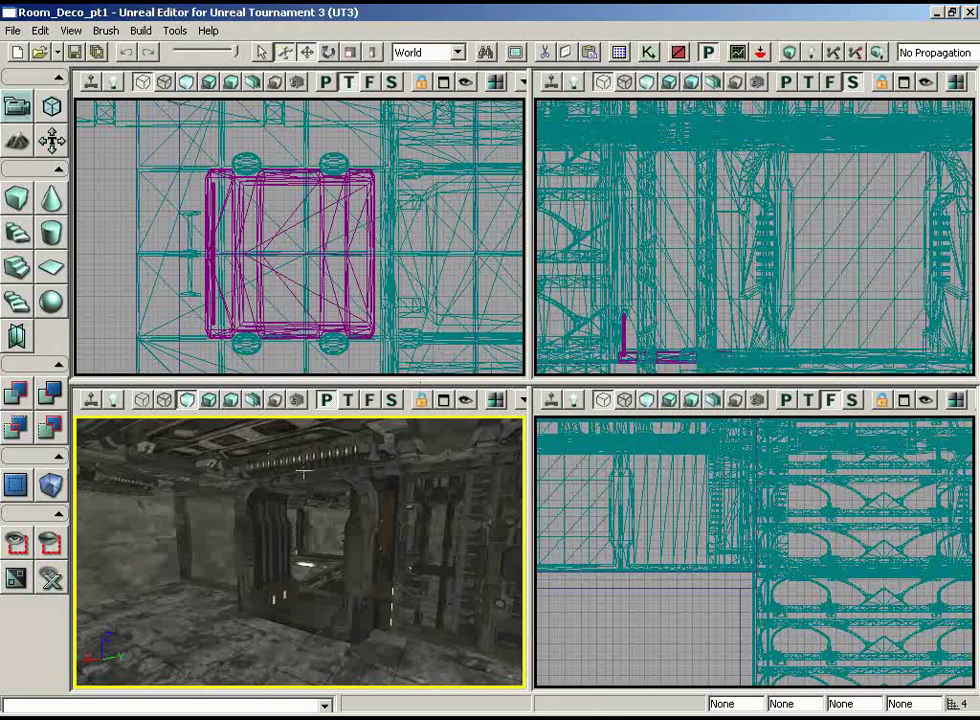
- Show the LT_Deco package's static meshes in the asset browser and select the square X-braced girder mesh
right_click_drag(308, 477, 310, 516)
right_click_drag(416, 550, 370, 453)
mouse_move(282, 524)
left_mouse_down()
mouse_move(280, 562)
mouse_move(279, 531)
left_mouse_up()
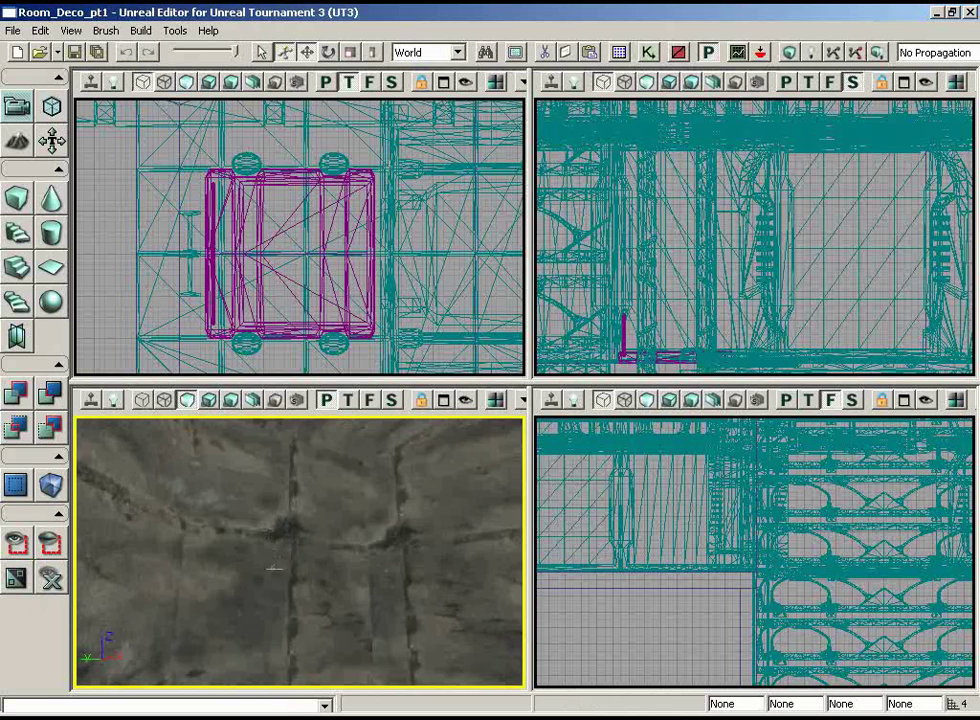
left_click(619, 52)
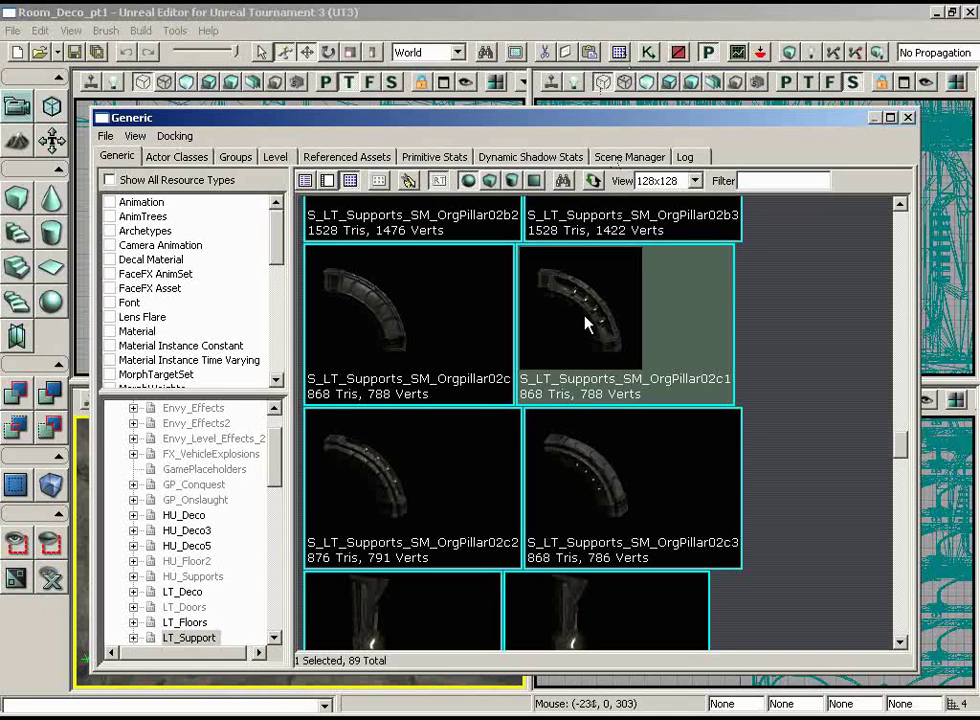
scroll(273, 484, "down", 1)
scroll(273, 484, "down", 1)
left_click(187, 532)
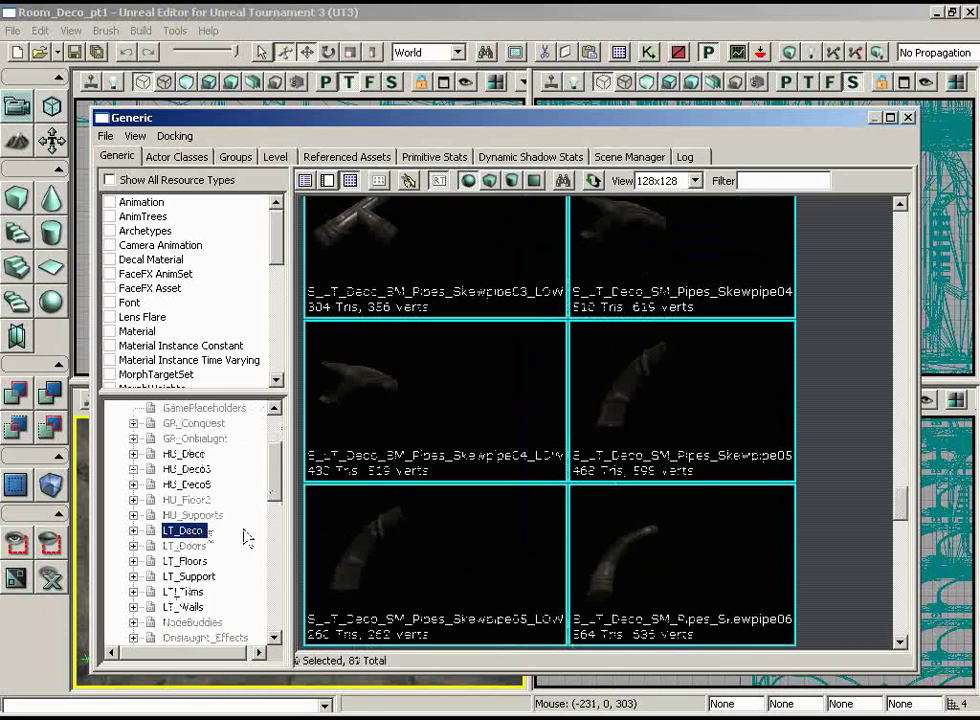
left_click_drag(901, 506, 903, 265)
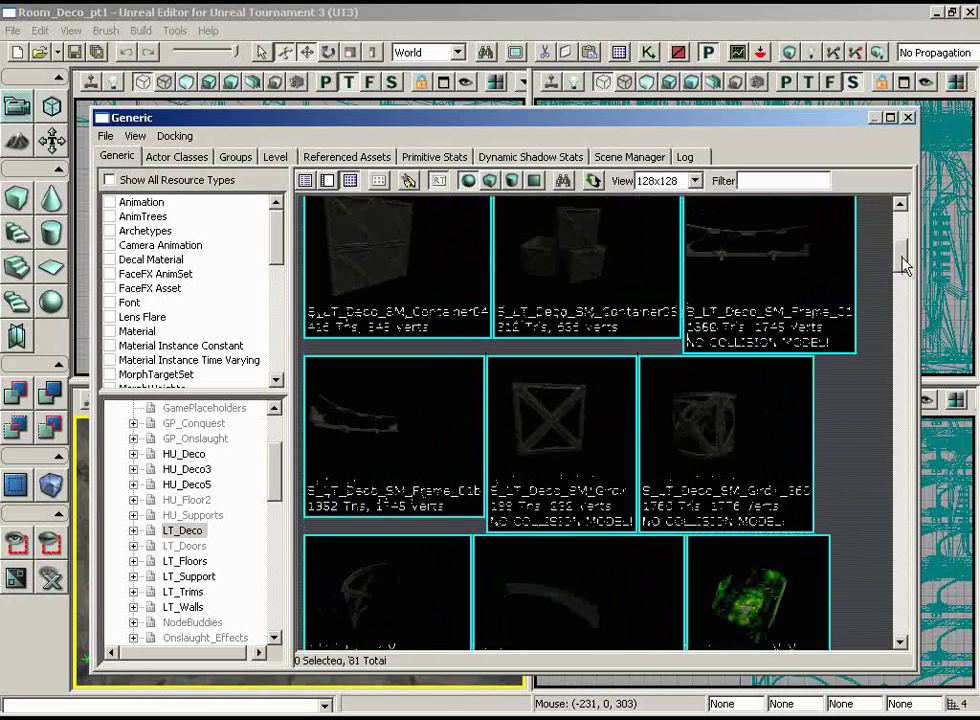
left_click(561, 460)
left_click(908, 117)
- Add the selected girder static mesh to the floor in front of the bare concrete wall
right_click_drag(300, 570, 281, 688)
left_click_drag(281, 684, 281, 684)
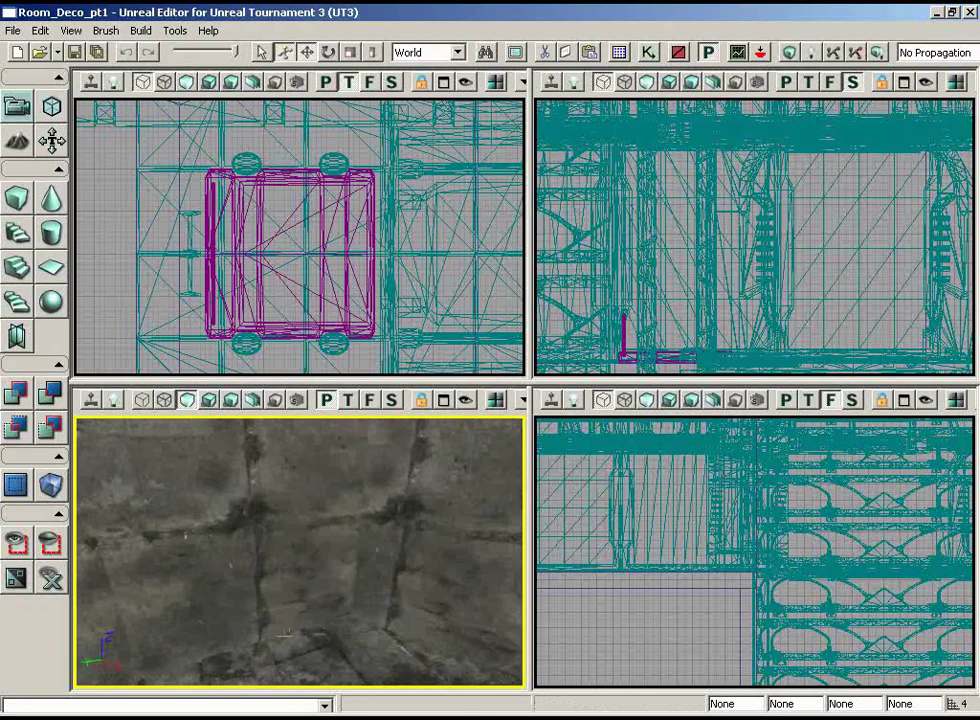
right_click(284, 684)
mouse_move(407, 700)
left_click(600, 537)
left_click_drag(364, 558, 270, 572)
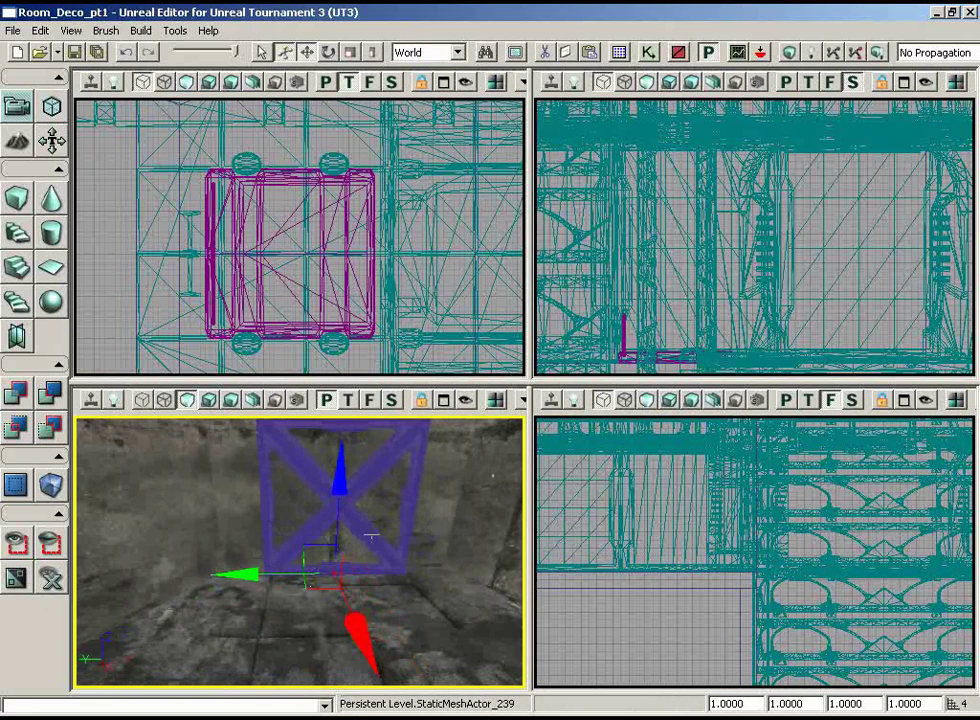
- Set the drag grid size to 8 for positioning the new girder mesh
right_click_drag(446, 491, 454, 425)
right_click_drag(425, 235, 515, 397)
scroll(426, 238, "down", 4)
scroll(450, 330, "down", 4)
scroll(465, 370, "up", 3)
scroll(515, 397, "up", 3)
scroll(480, 330, "up", 5)
right_click_drag(480, 270, 488, 370)
right_click_drag(440, 322, 523, 240)
scroll(480, 235, "up", 2)
right_click_drag(432, 217, 424, 233)
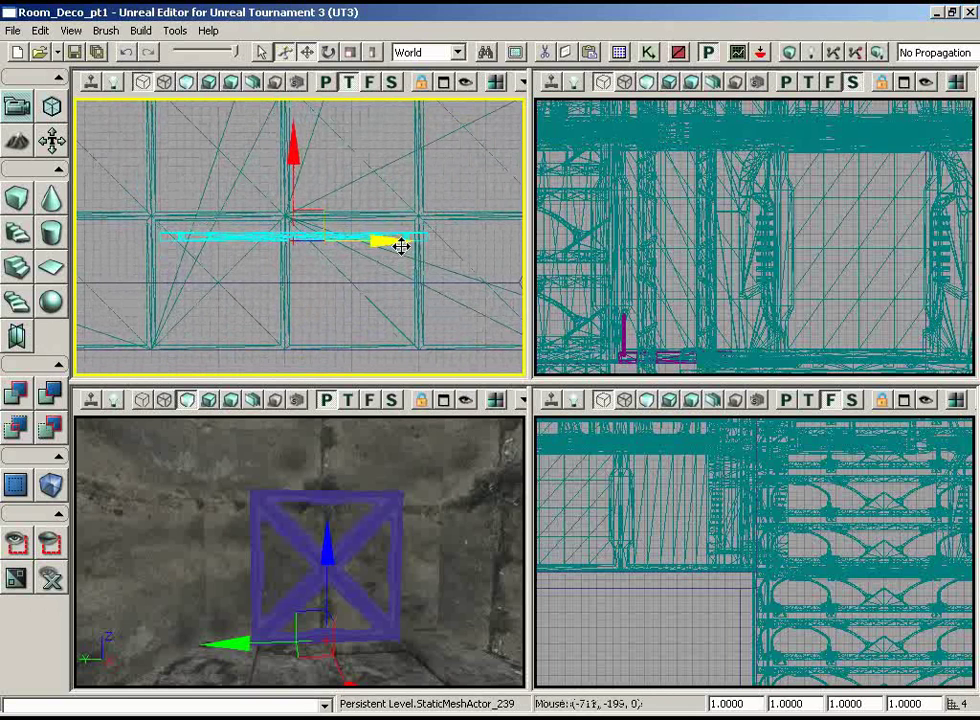
left_click(72, 31)
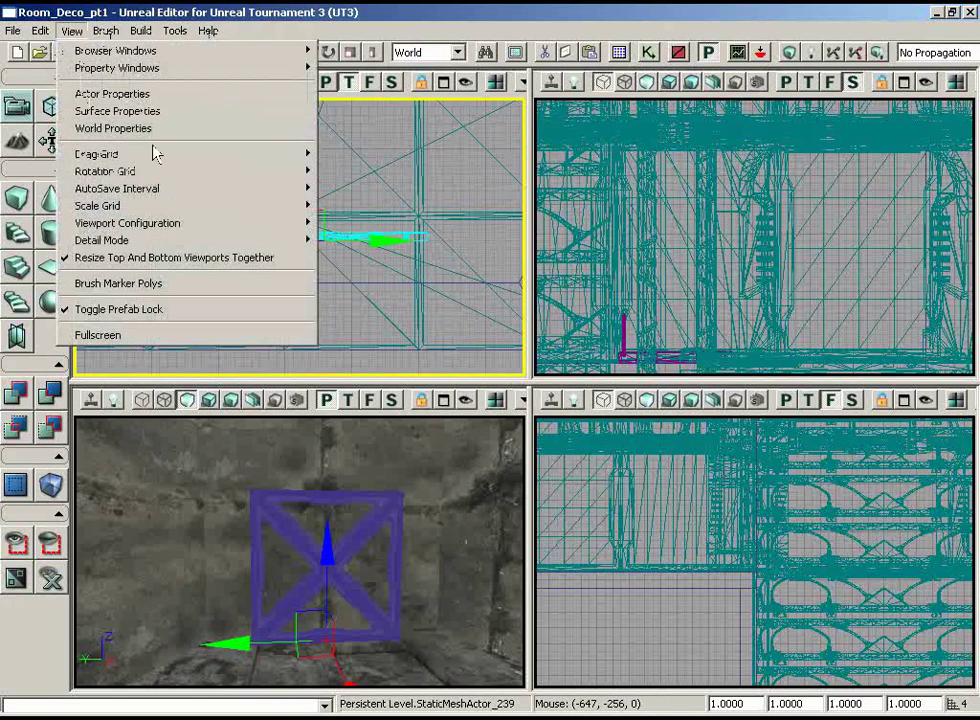
mouse_move(150, 155)
left_click(365, 228)
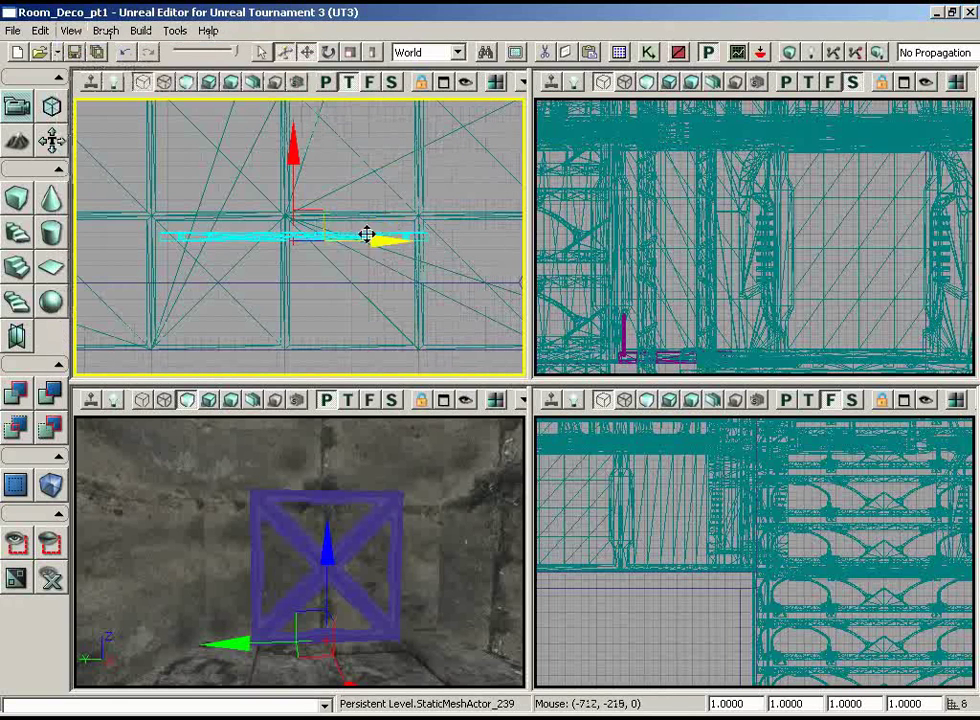
- Align the girder mesh to the grid with Move Actors To Grid
left_click_drag(350, 242, 405, 296)
scroll(284, 361, "up", 6)
right_click_drag(289, 288, 301, 270)
right_click(338, 247)
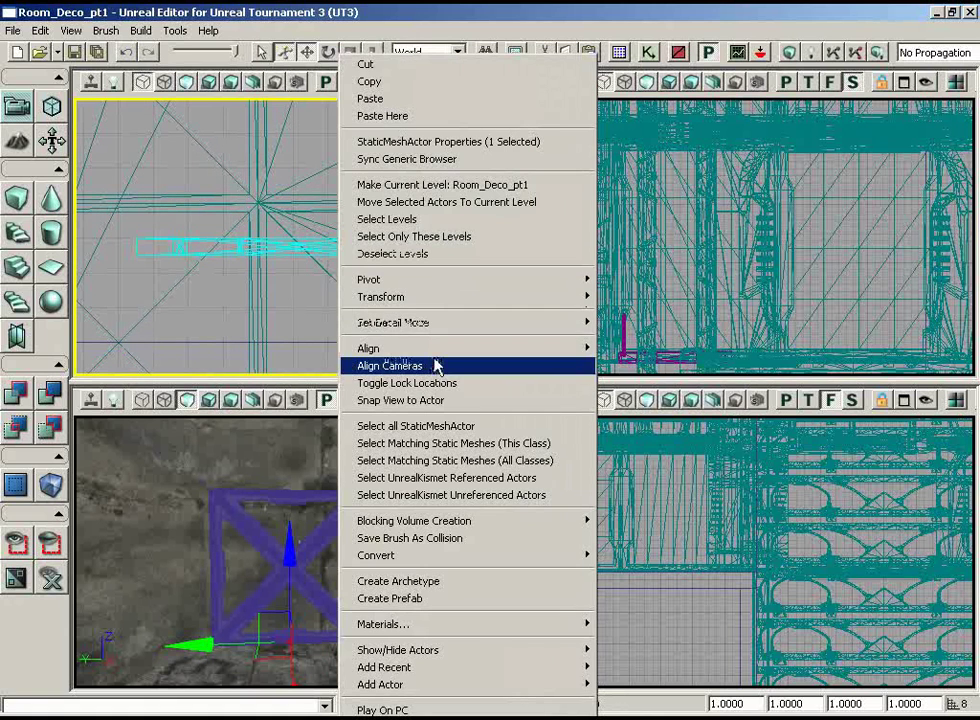
mouse_move(440, 350)
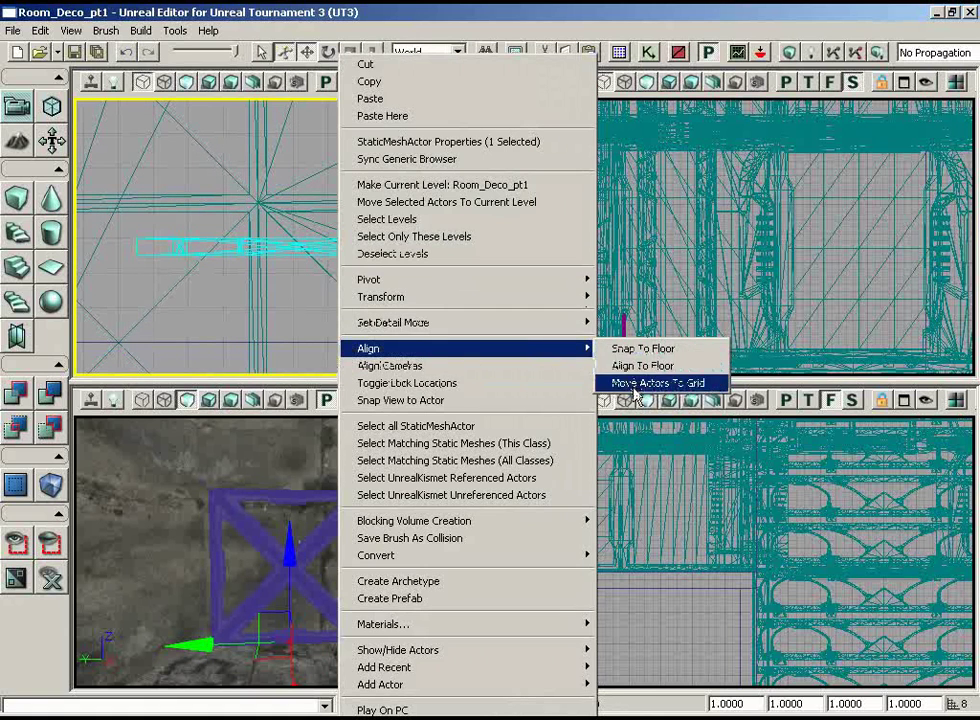
left_click(655, 383)
scroll(322, 303, "down", 8)
- Move the girder mesh onto the long brush edge in front of the wall, in the top view
right_click_drag(381, 214, 331, 194)
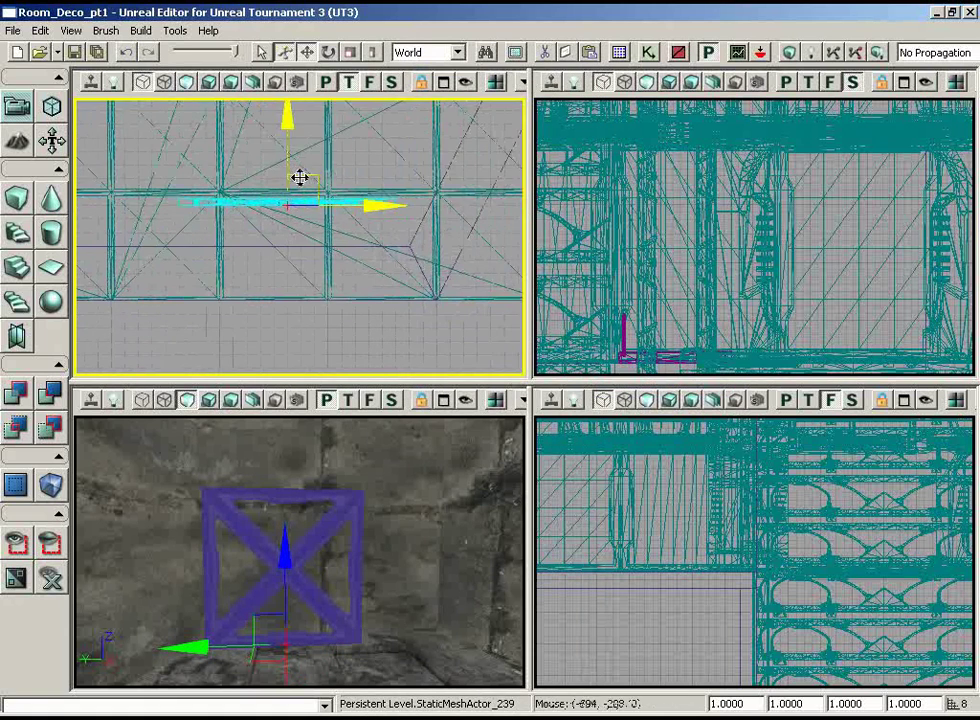
left_click_drag(300, 177, 186, 208)
right_click_drag(339, 313, 188, 260)
scroll(188, 260, "down", 4)
scroll(171, 341, "up", 8)
- Measure the girder's width and the length of the brush edge, and compute their ratio in Calculator
right_click_drag(171, 341, 109, 344)
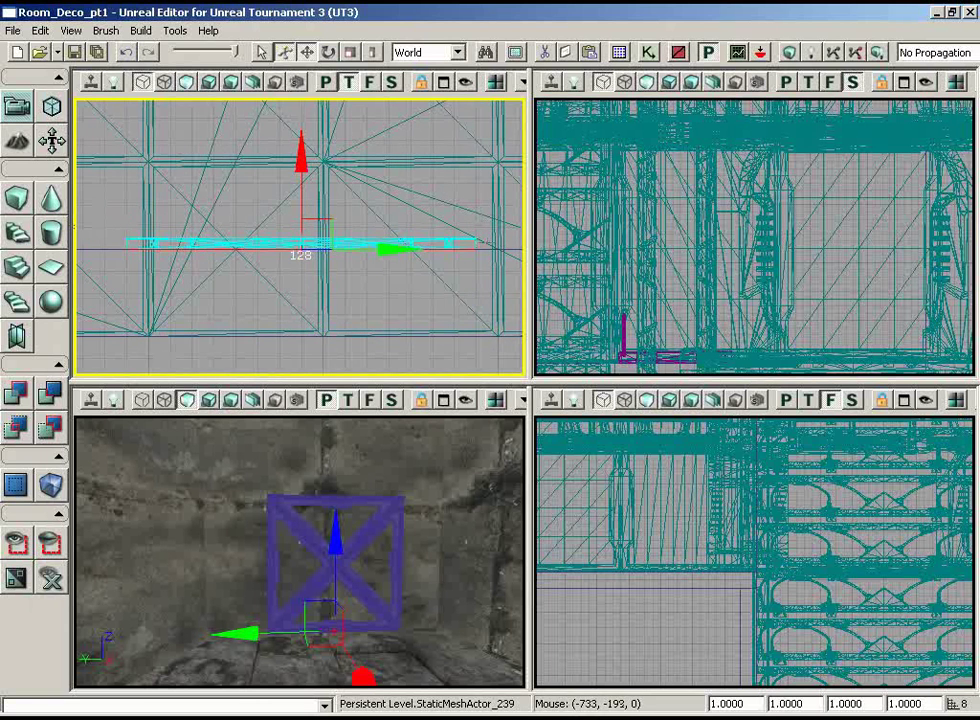
scroll(385, 313, "down", 5)
right_click_drag(388, 287, 418, 253)
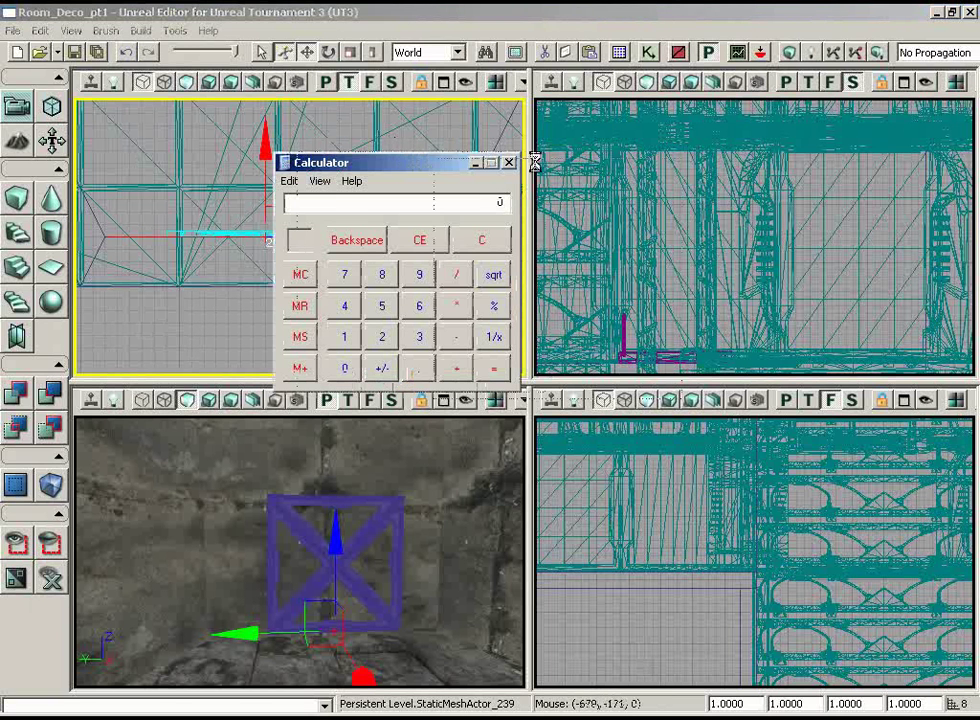
left_click_drag(607, 163, 469, 279)
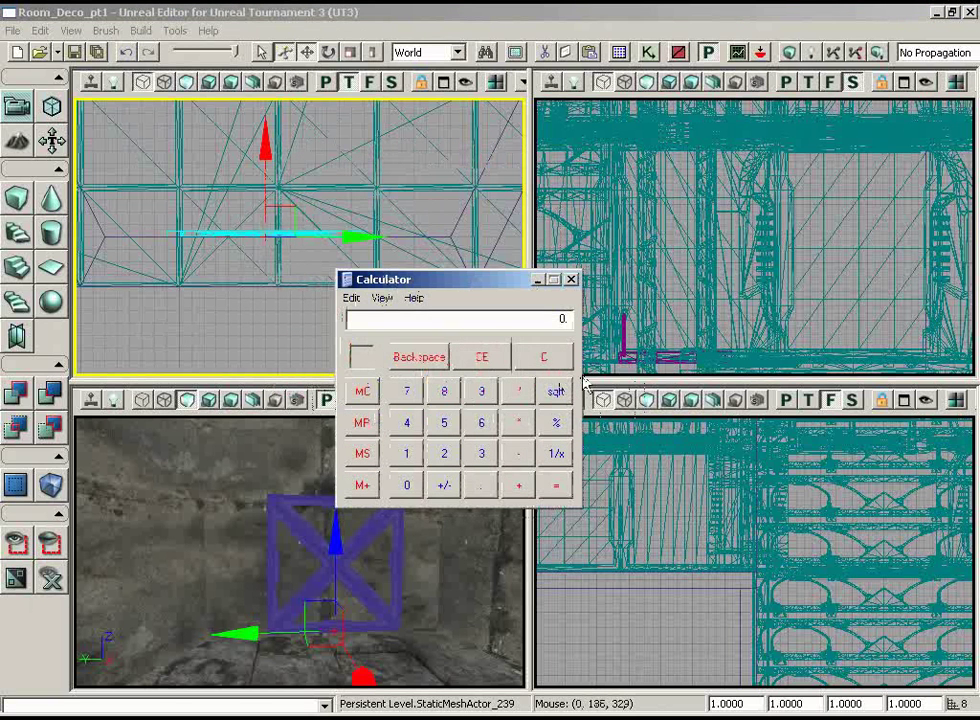
type("22")
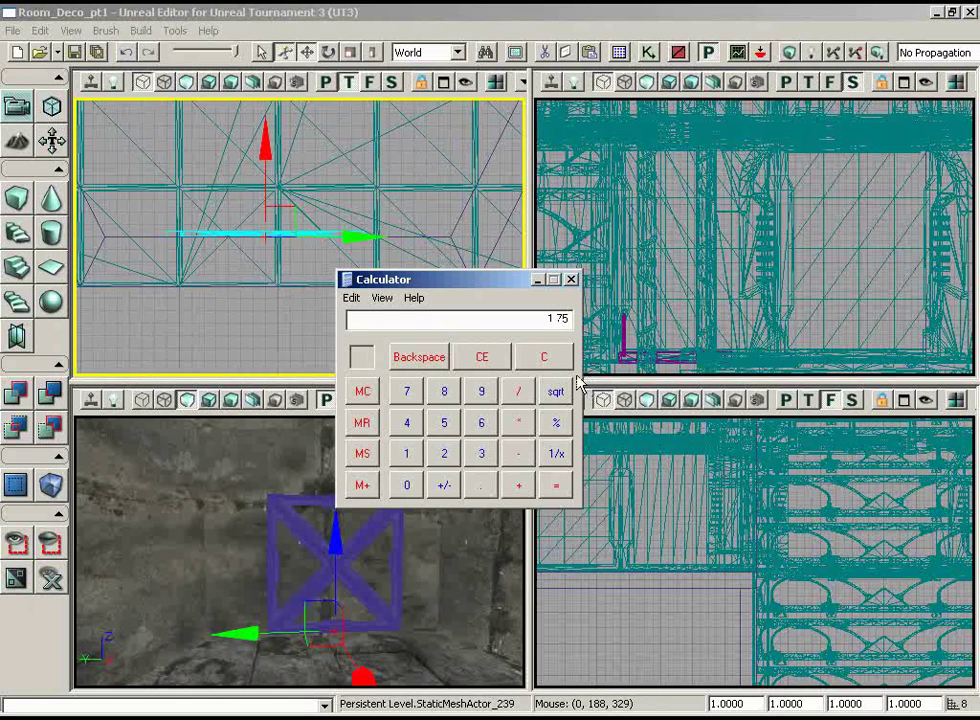
left_click(398, 592)
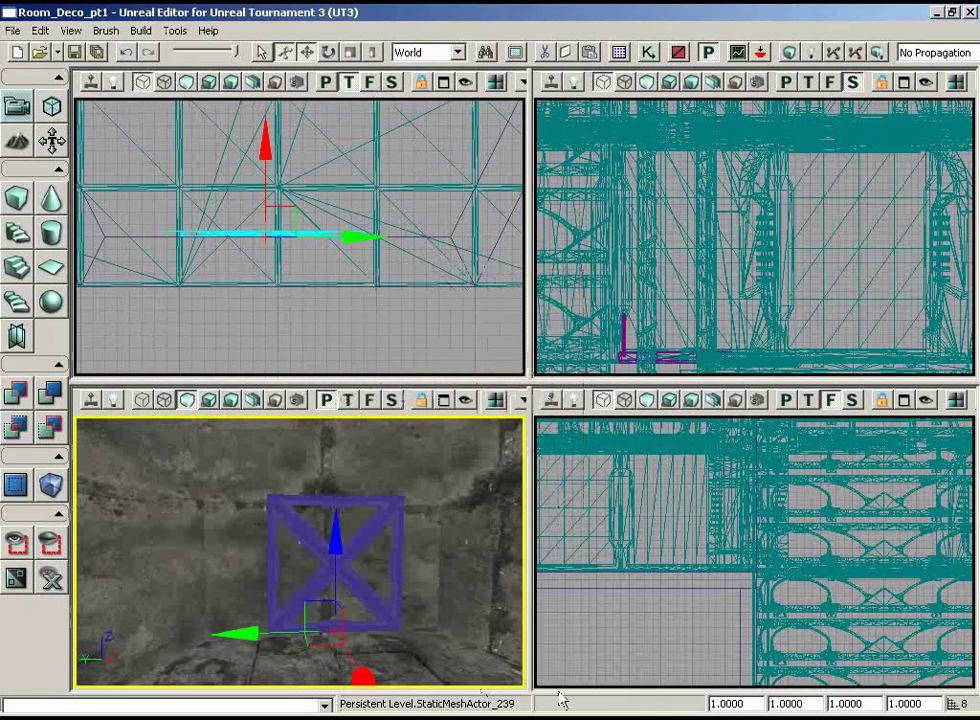
- Try an X scale of 1.75 on the girder mesh and reset it to 1
type("1.75")
key("Return")
left_click(389, 357)
scroll(389, 357, "up", 2)
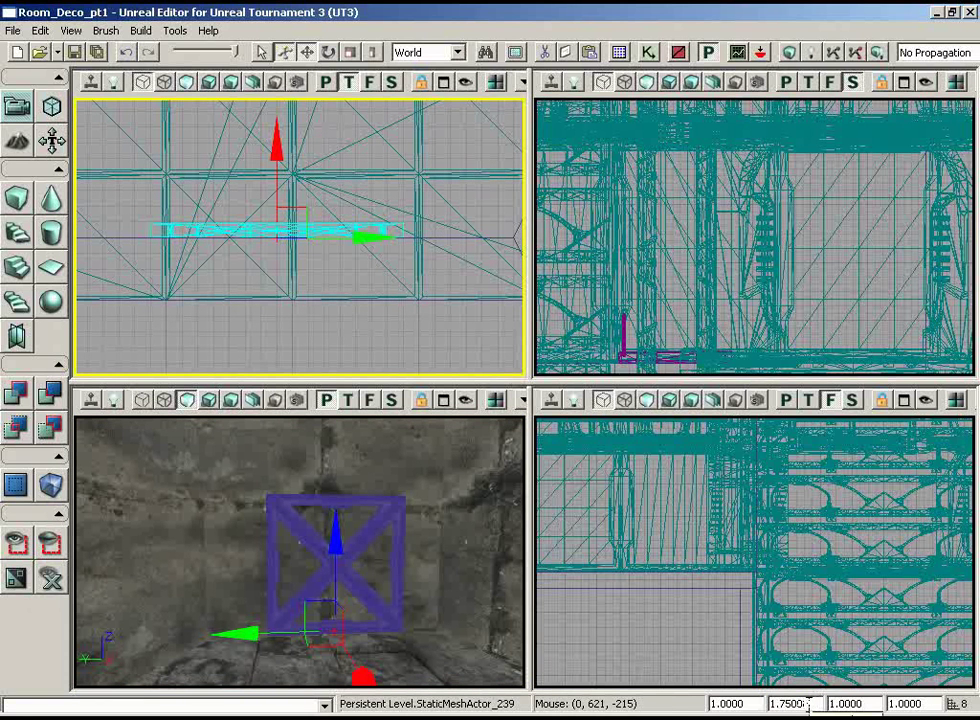
type("1")
key("Return")
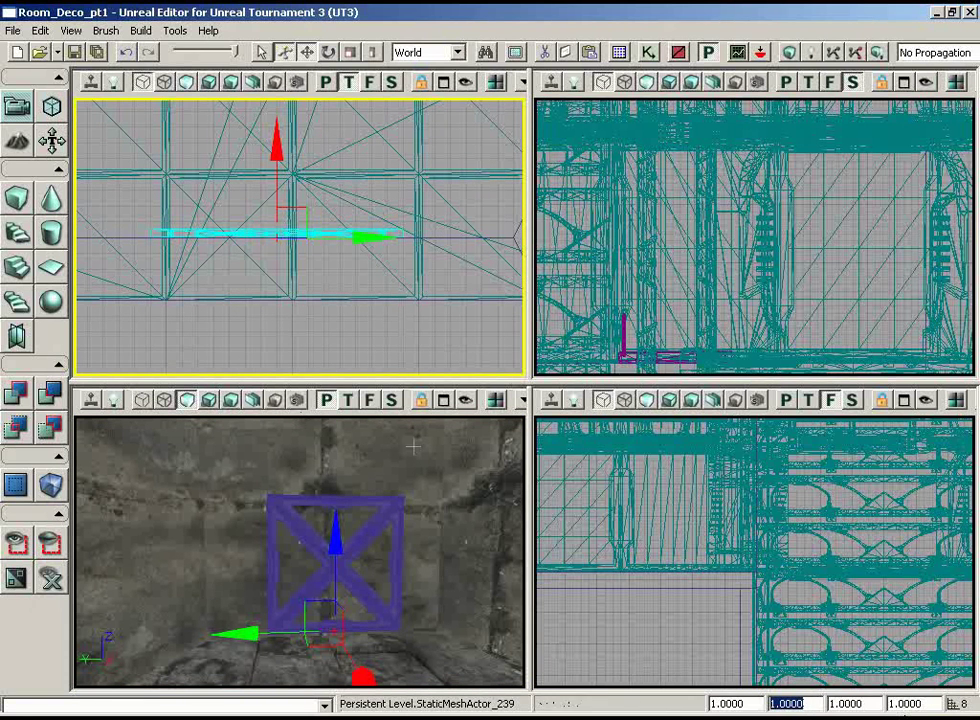
- Set the girder's Y scale to 1.75 and shift it along Y to fit the brush edge
left_click(869, 704)
key("Return")
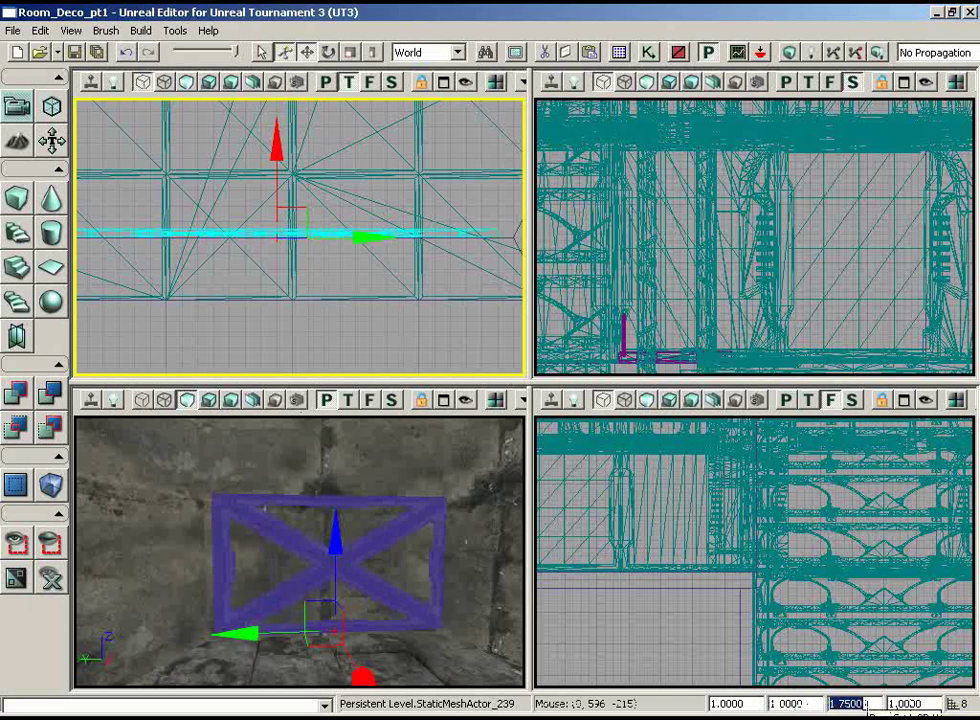
left_click_drag(400, 317, 274, 226)
scroll(298, 226, "down", 2)
left_click_drag(350, 246, 367, 246)
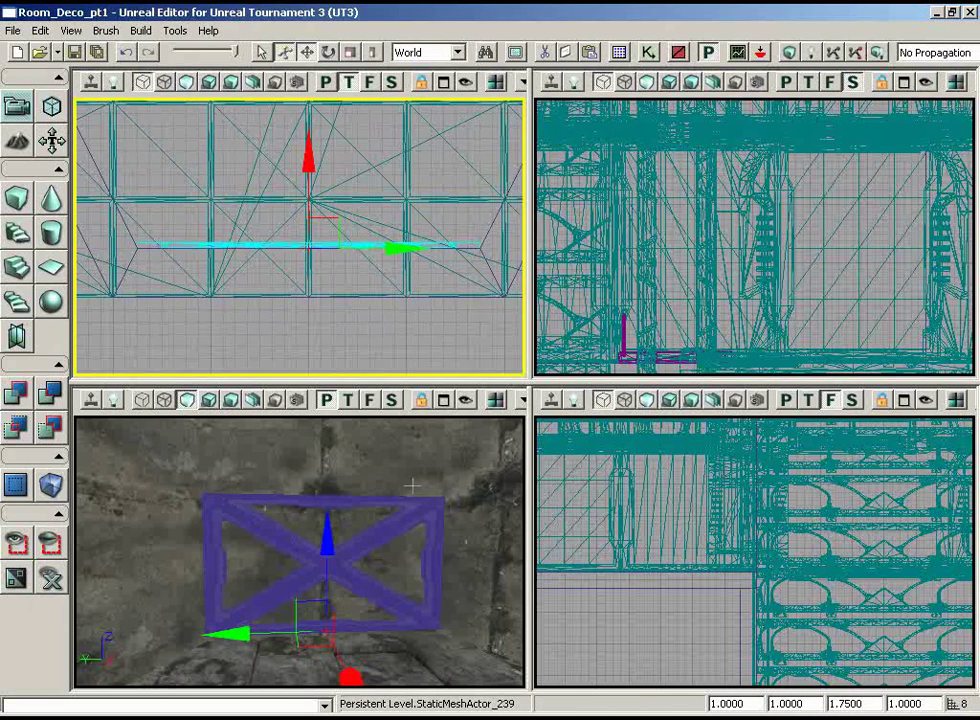
- Set the girder's Z scale to 2 to make it taller
left_click_drag(420, 524, 440, 520)
mouse_move(438, 562)
right_mouse_down()
mouse_move(438, 502)
mouse_move(458, 560)
mouse_move(438, 562)
right_mouse_up()
left_click_drag(419, 538, 395, 577)
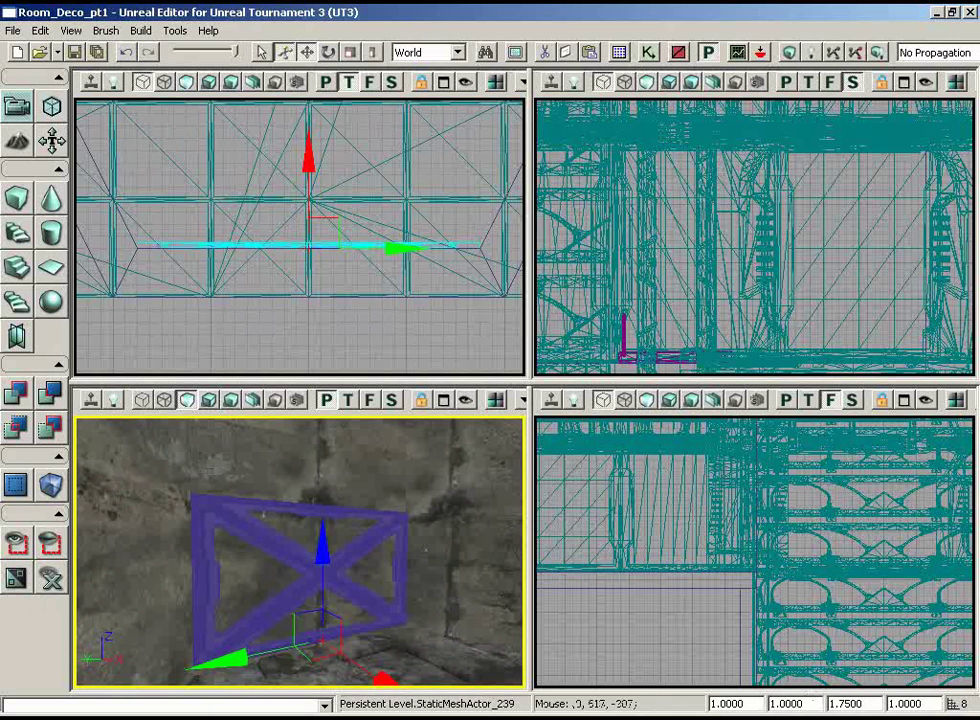
left_click_drag(437, 568, 439, 569)
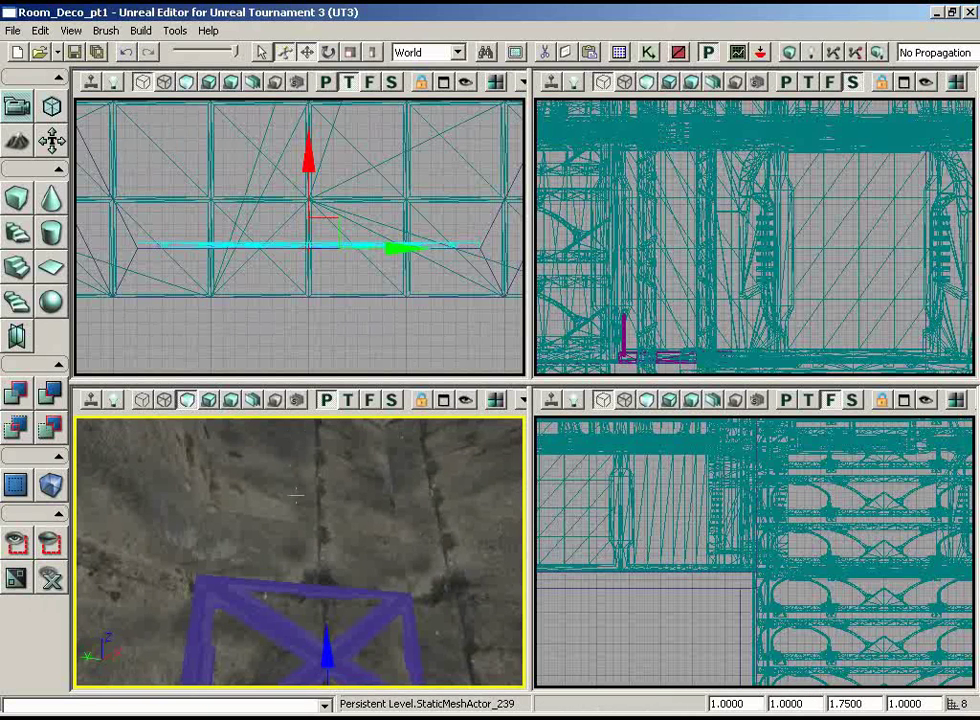
left_click_drag(296, 499, 339, 421)
left_click_drag(251, 459, 246, 475)
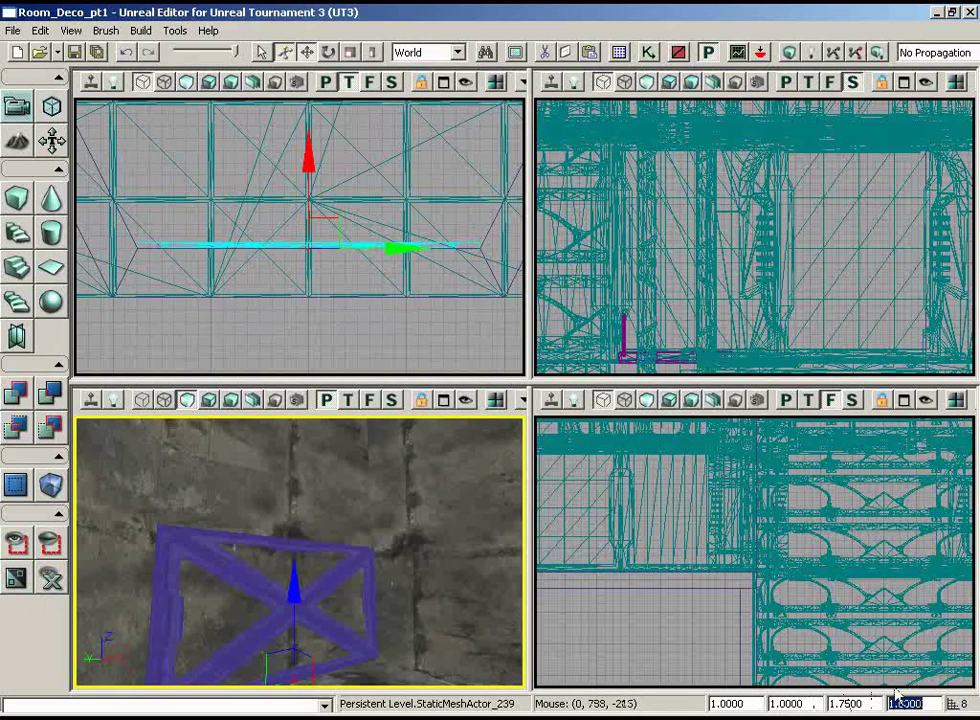
type("2")
key("Return")
- Duplicate the girder straight up in the side view, stacking the copy above the original
right_click_drag(360, 537, 210, 456)
left_click_drag(209, 456, 233, 444)
scroll(868, 289, "down", 5)
left_click_drag(868, 289, 534, 263)
scroll(534, 111, "up", 1)
scroll(534, 262, "up", 2)
scroll(534, 263, "down", 2)
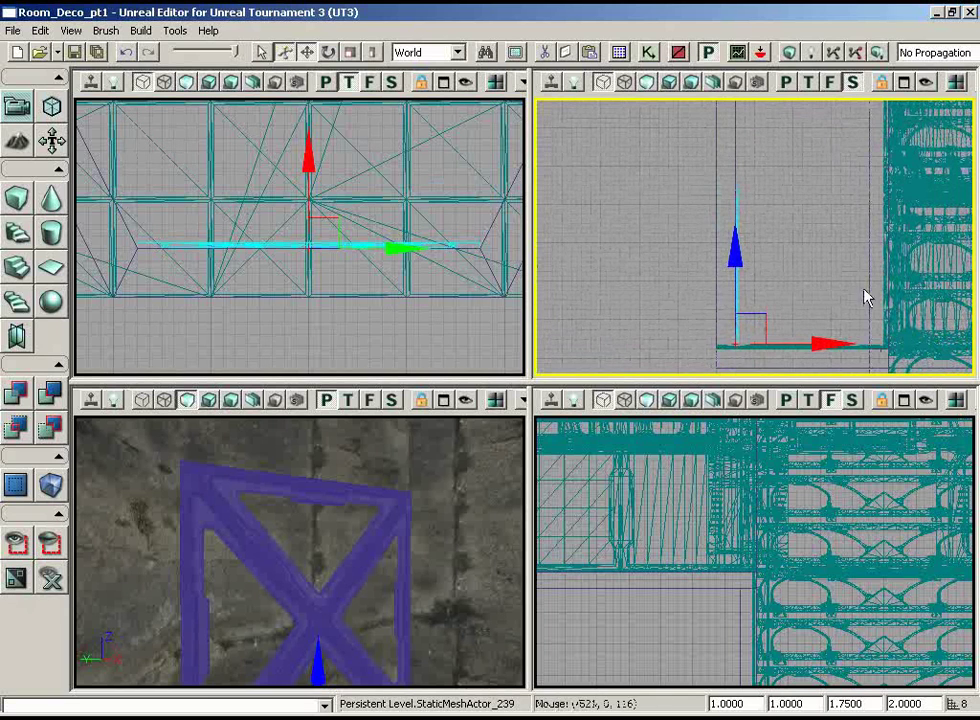
left_click_drag(737, 249, 735, 107)
scroll(737, 181, "up", 3)
left_click_drag(765, 277, 571, 376)
scroll(534, 376, "up", 5)
- Lower the upper girder copy along Z so it meets the original beneath it
left_click_drag(329, 541, 271, 461)
left_click(770, 301)
left_click(770, 177)
left_click_drag(748, 127, 748, 173)
right_click_drag(822, 325, 810, 376)
scroll(840, 323, "down", 6)
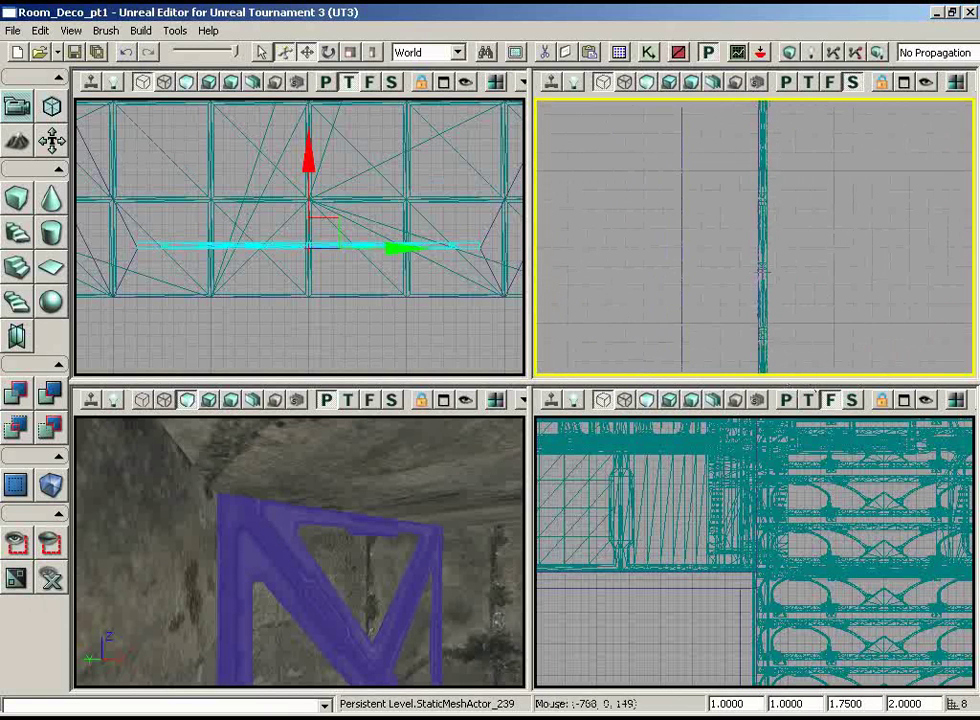
- Select both stacked girders and lower them slightly along Z so their base sits in the floor trim
left_click(760, 271, "ctrl")
right_click_drag(888, 370, 860, 182)
scroll(860, 182, "down", 4)
right_click_drag(762, 250, 792, 193)
scroll(745, 340, "up", 7)
right_click_drag(816, 336, 906, 381)
scroll(906, 372, "up", 2)
left_click_drag(733, 131, 731, 146)
right_click_drag(809, 181, 810, 187)
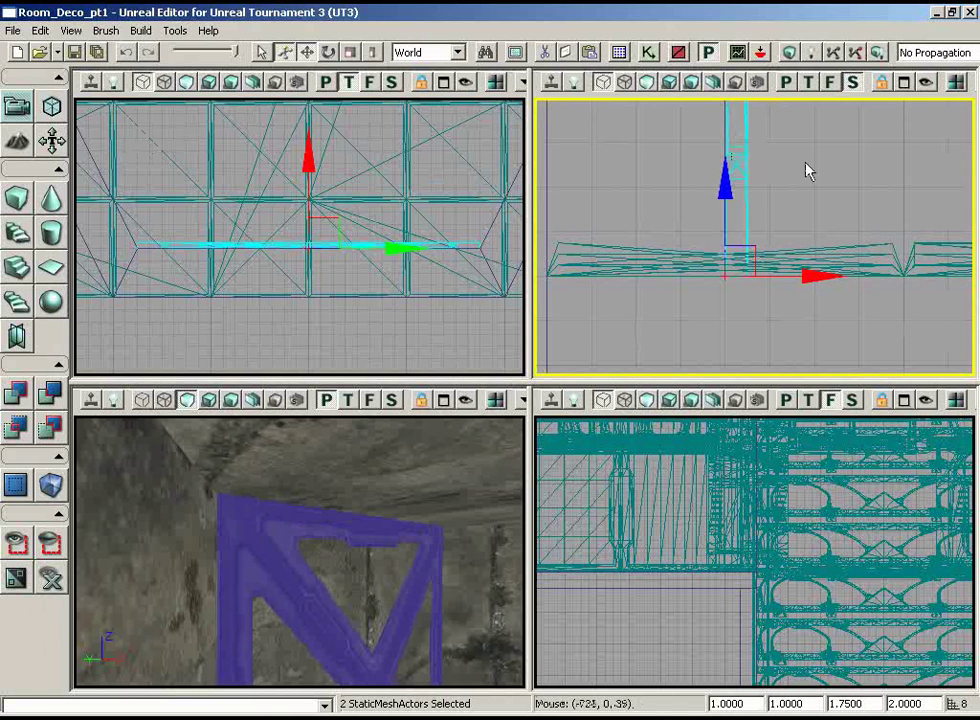
left_click_drag(810, 188, 733, 217)
- Examine the two stacked girders from floor to ceiling and look over to the pillars elsewhere in the room
scroll(735, 217, "down", 4)
left_click_drag(370, 506, 392, 569)
right_click_drag(392, 569, 446, 437)
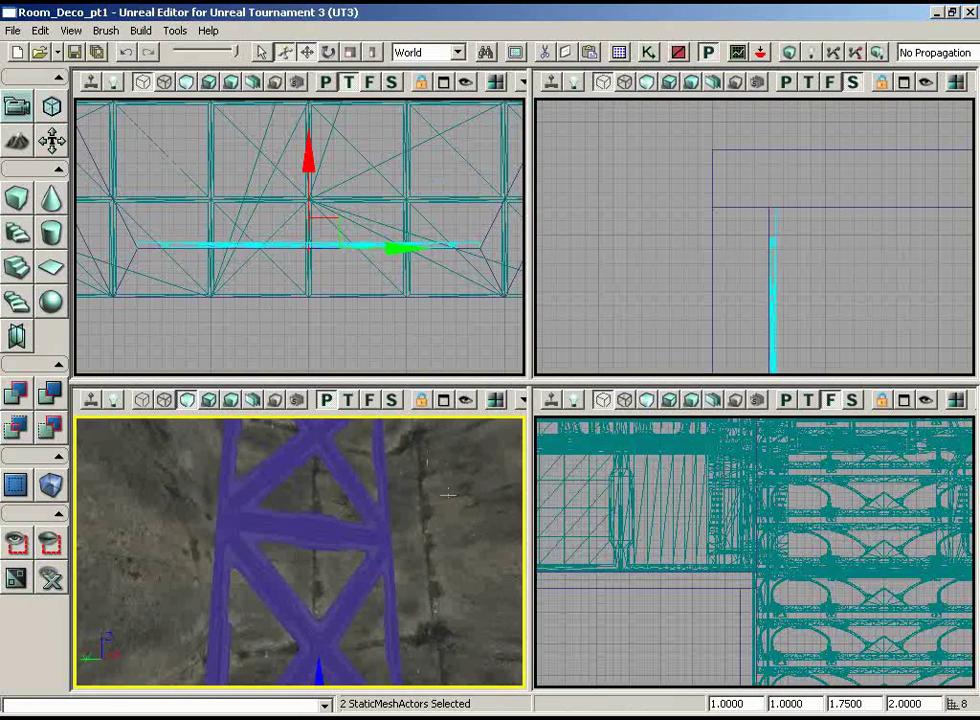
right_click_drag(445, 497, 387, 411)
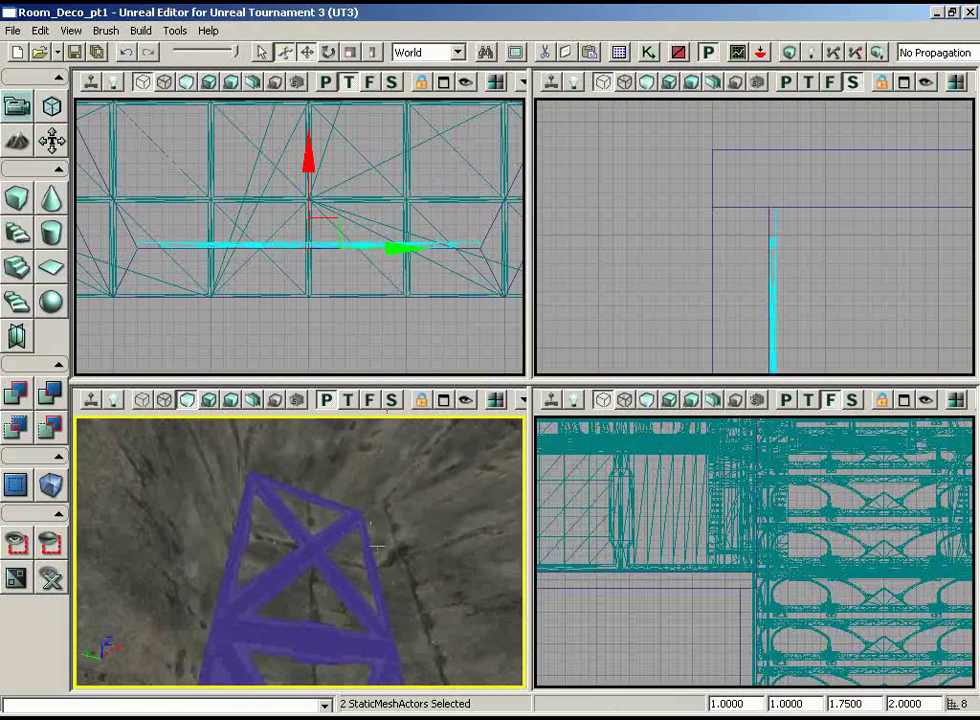
right_click_drag(393, 531, 420, 665)
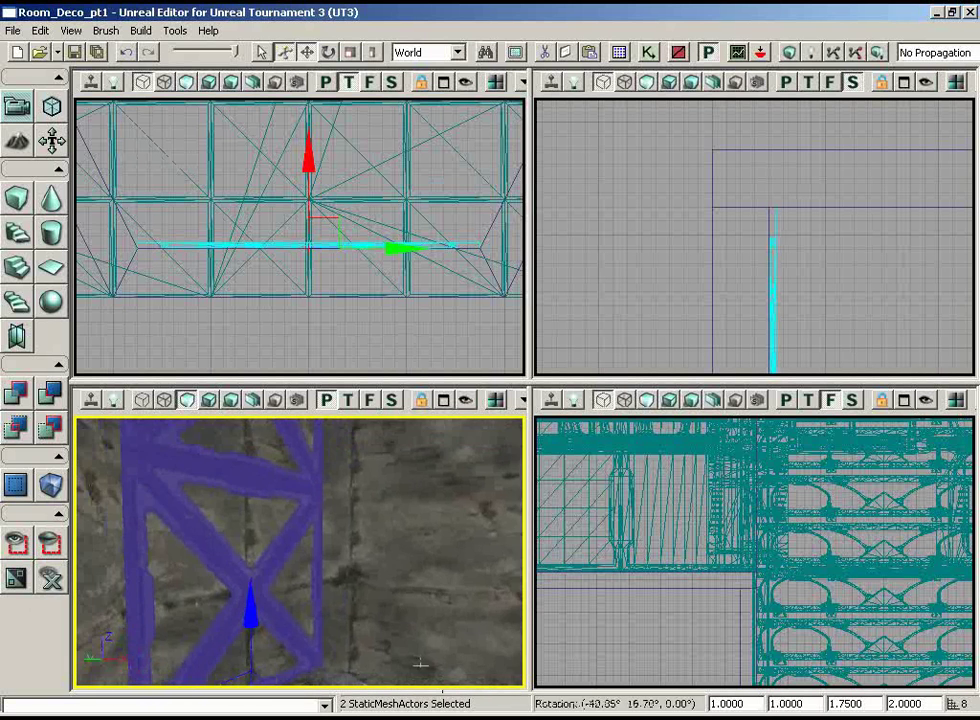
right_click_drag(345, 571, 527, 556)
left_click_drag(527, 556, 508, 416)
left_click_drag(358, 625, 381, 577)
- Select both sections of a round pillar and place a duplicate of them in front of the girders at the room's end in the top view
left_click(330, 584)
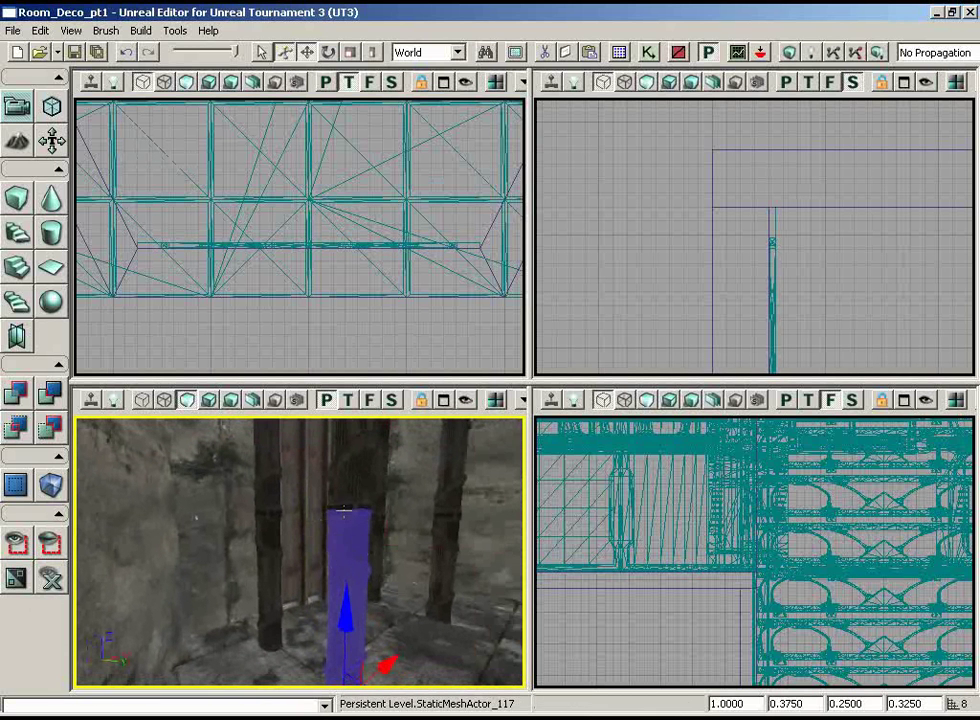
left_click_drag(401, 541, 432, 544)
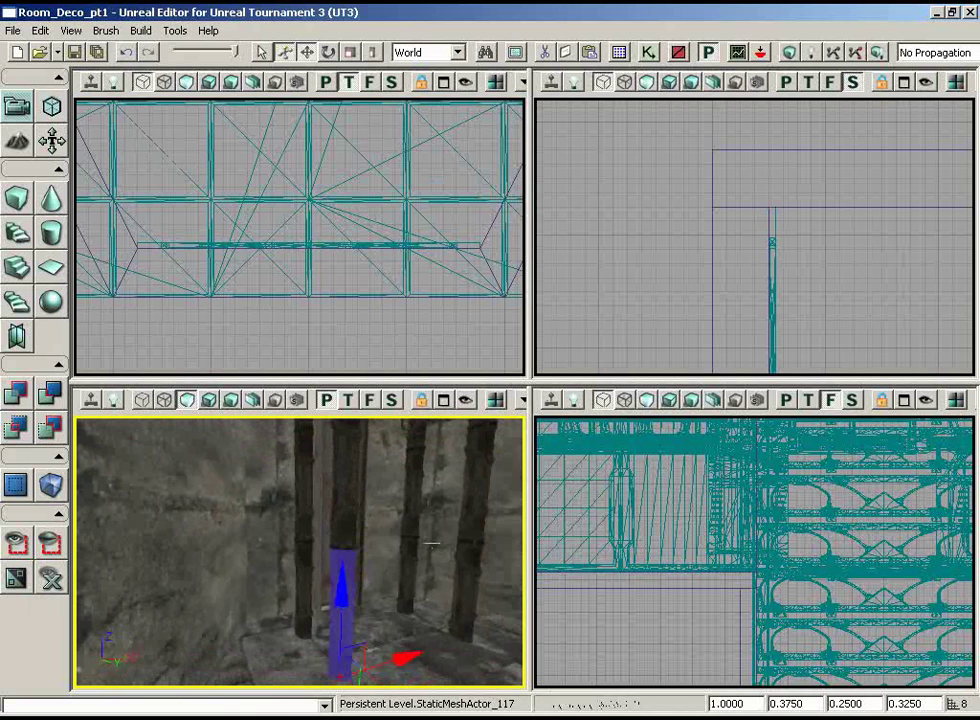
left_click(345, 508, "ctrl")
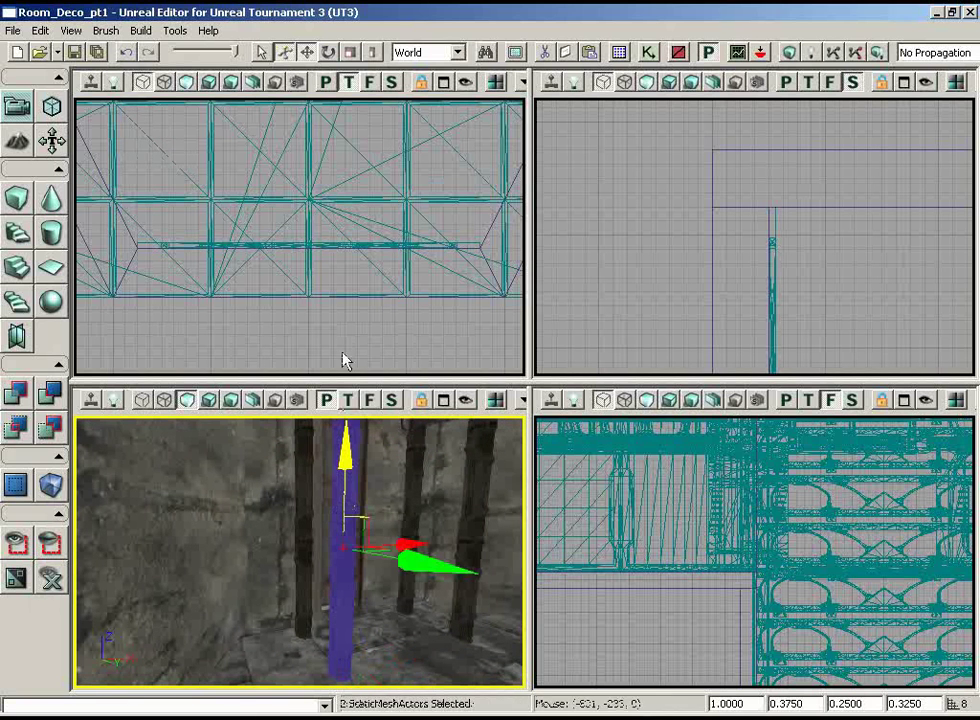
right_click_drag(342, 333, 240, 99)
scroll(240, 106, "down", 3)
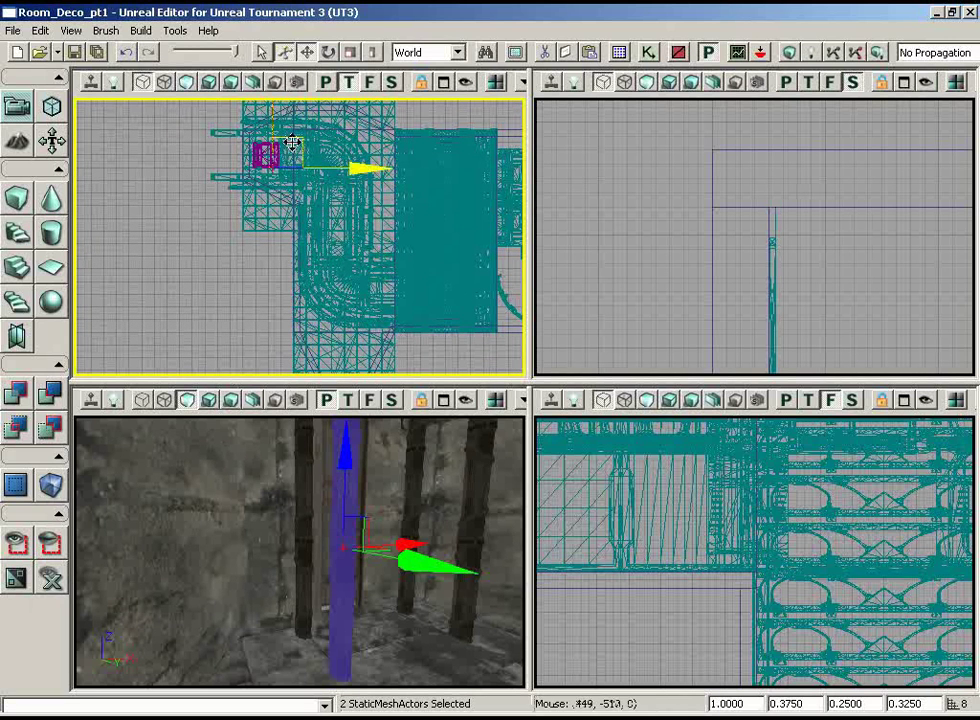
left_click_drag(284, 150, 339, 379)
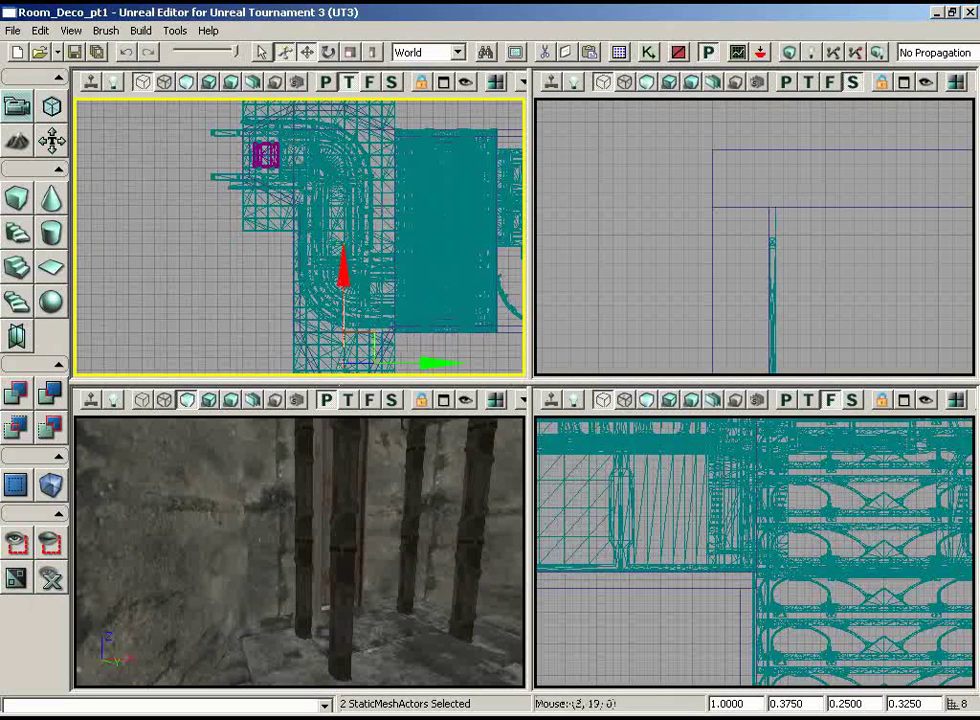
left_click_drag(474, 349, 528, 385)
scroll(426, 364, "up", 4)
scroll(445, 345, "up", 1)
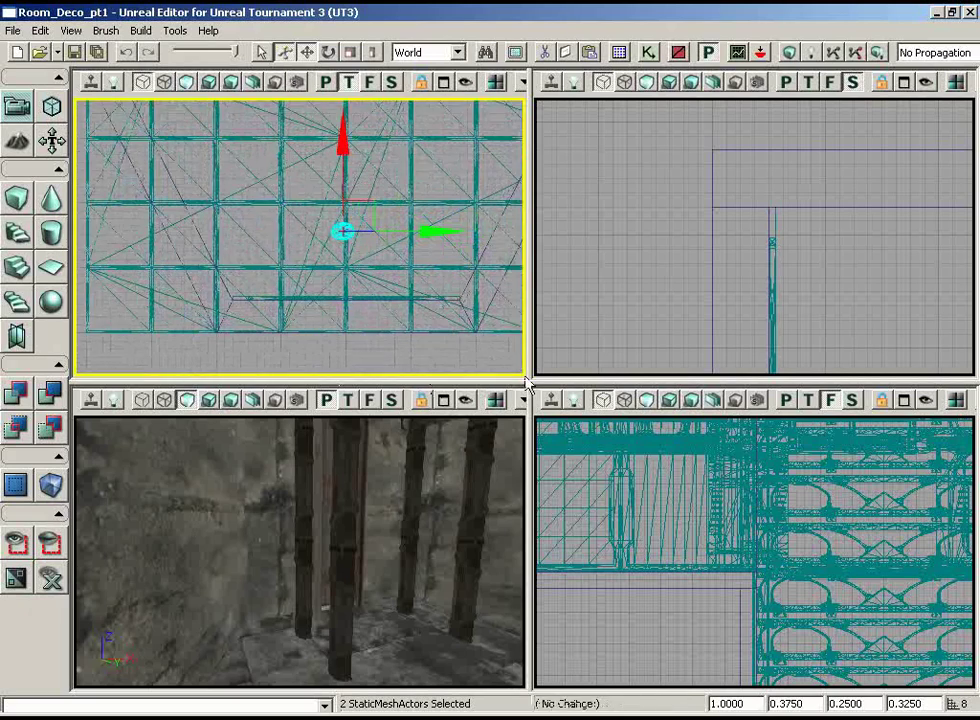
- Set the duplicated pillar sections' DrawScale3D to 1 on the X, Y and Z axes
right_click_drag(245, 592, 74, 566)
left_click_drag(372, 593, 478, 415)
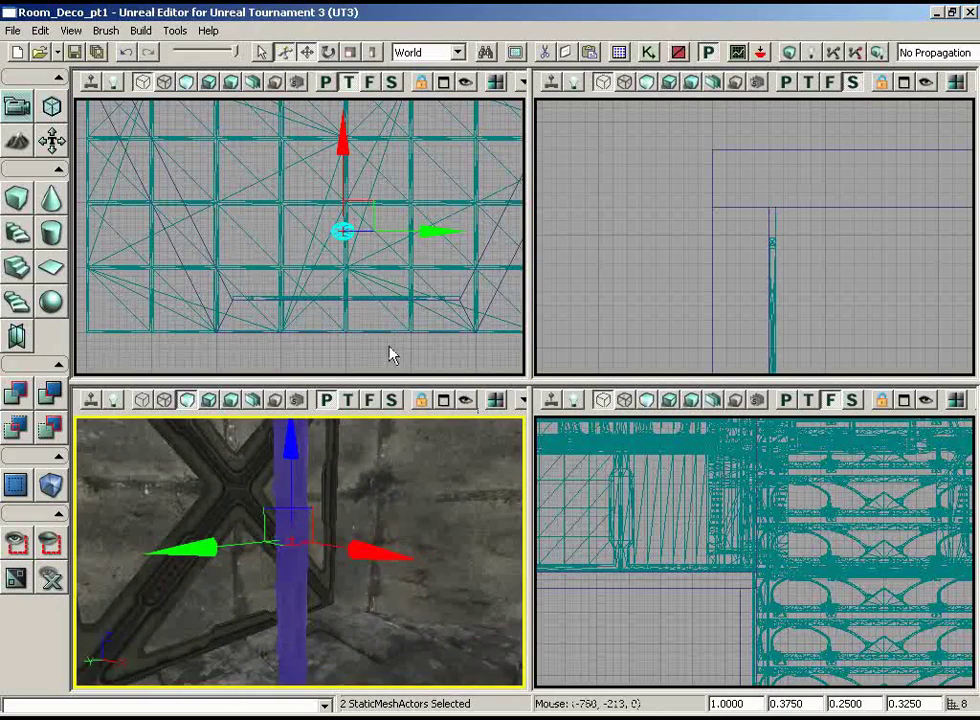
left_click(420, 325)
scroll(420, 325, "up", 4)
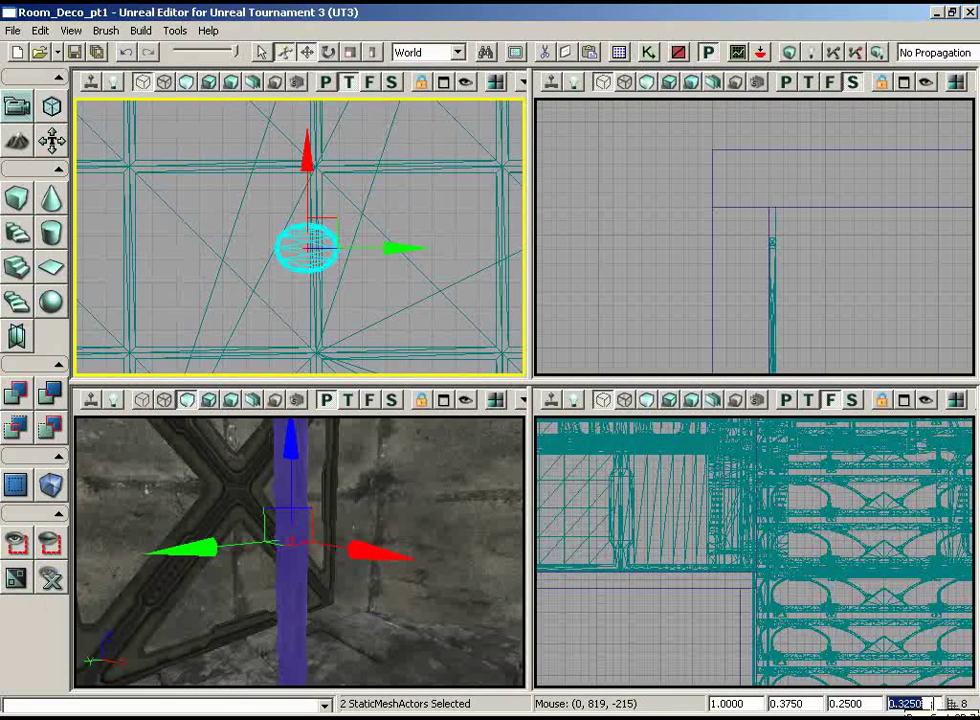
type("1")
key("Return")
left_click(857, 703)
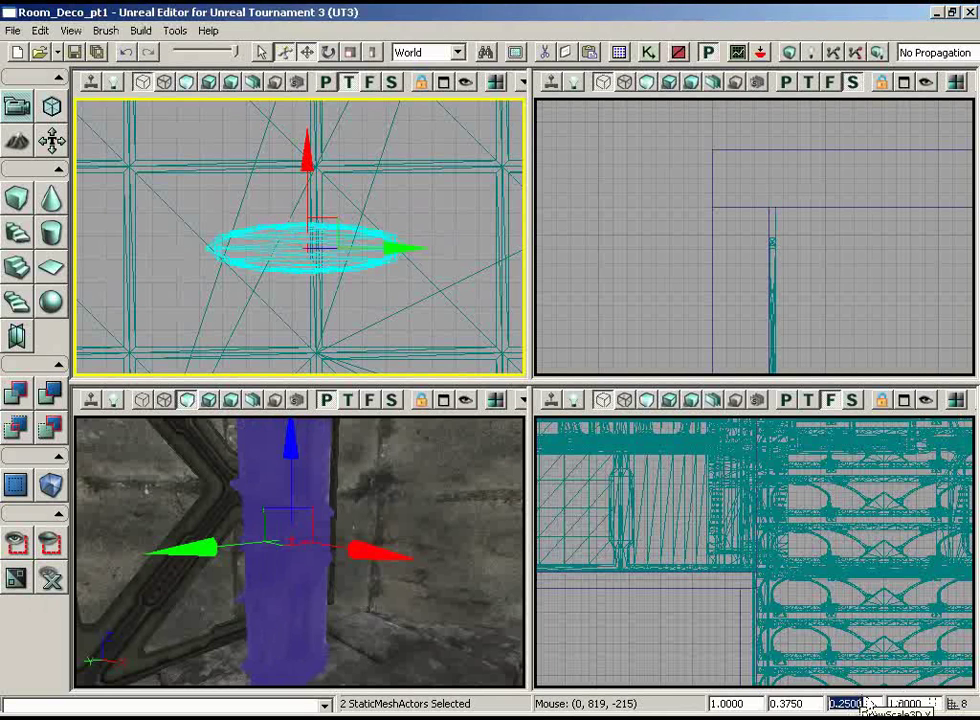
type("1")
key("Return")
type("1")
key("Return")
- Set the overall DrawScale of both duplicated pillar sections to 0.5
mouse_move(430, 606)
right_mouse_down()
mouse_move(408, 530)
mouse_move(429, 586)
right_mouse_up()
scroll(427, 612, "down", 2)
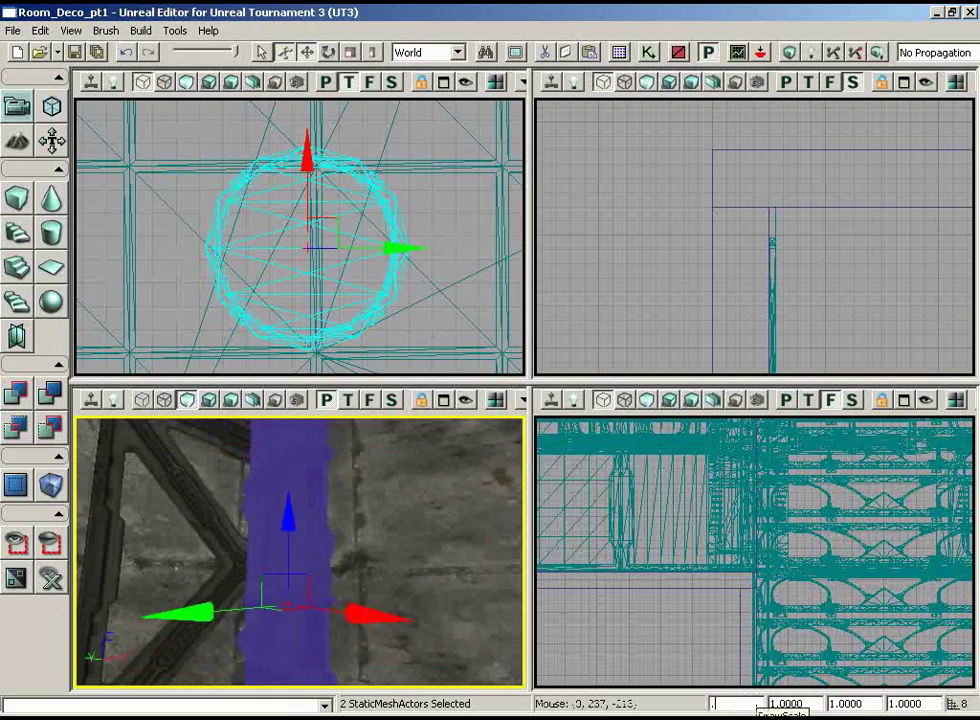
key("Return")
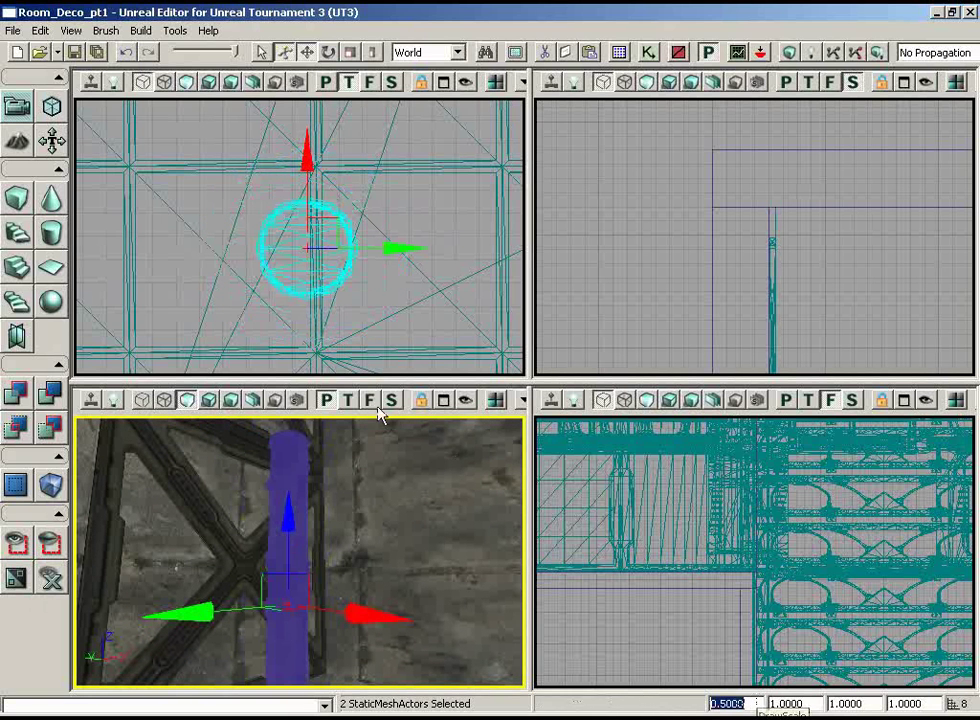
- Raise the upper pillar section along Z until its base meets the top of the lower section
right_click_drag(409, 546, 339, 614)
left_click(327, 636)
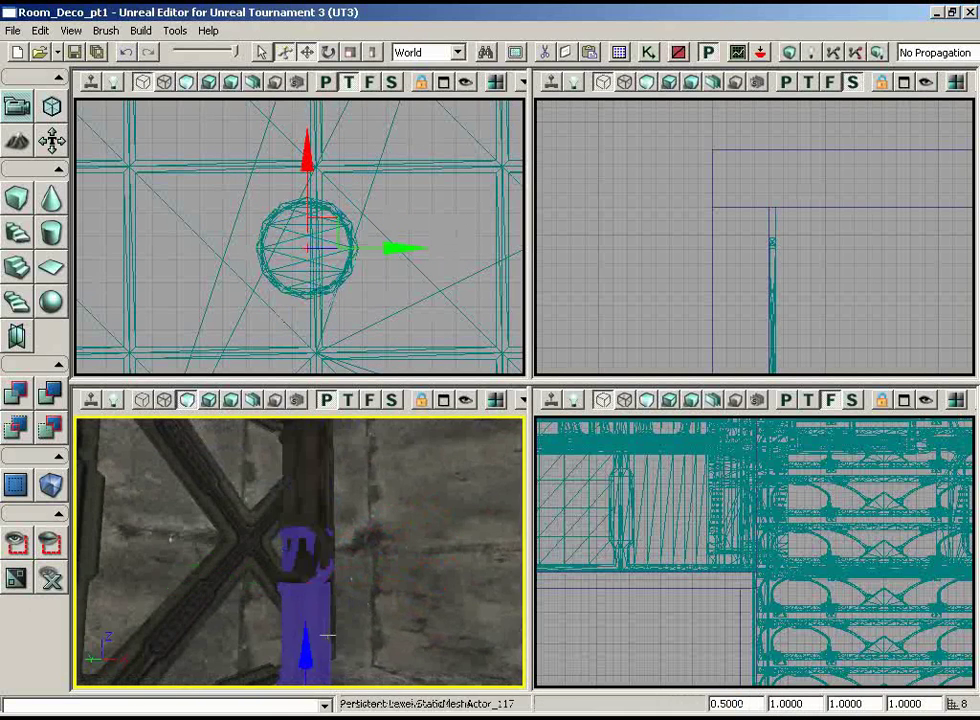
left_click_drag(402, 558, 383, 543)
right_click_drag(383, 543, 368, 543)
left_click(341, 543)
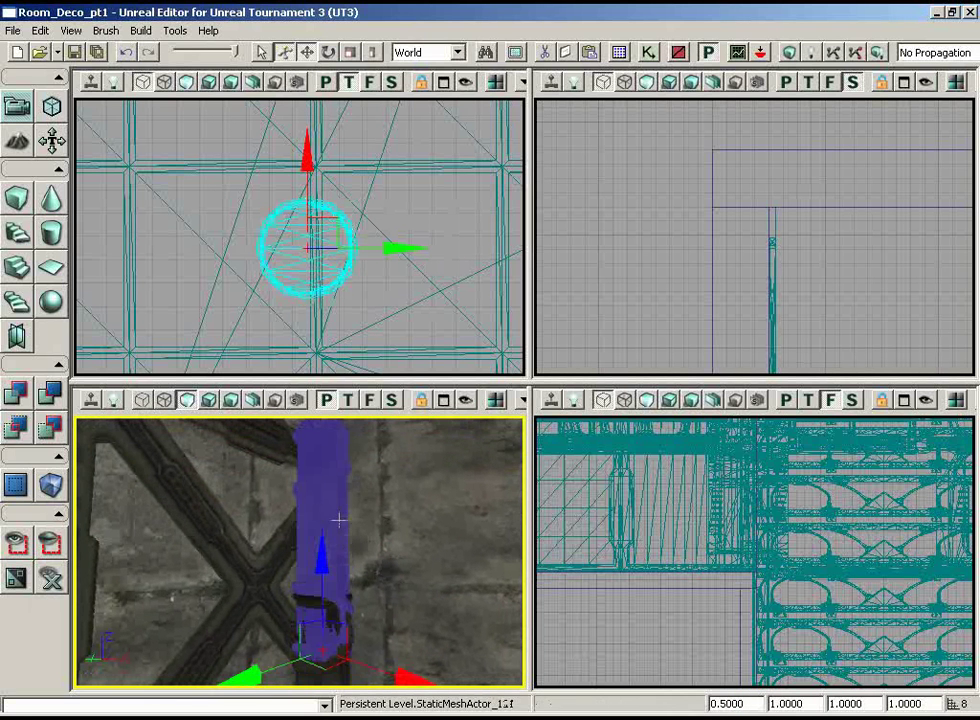
right_click_drag(438, 617, 408, 622)
left_click_drag(315, 553, 313, 523)
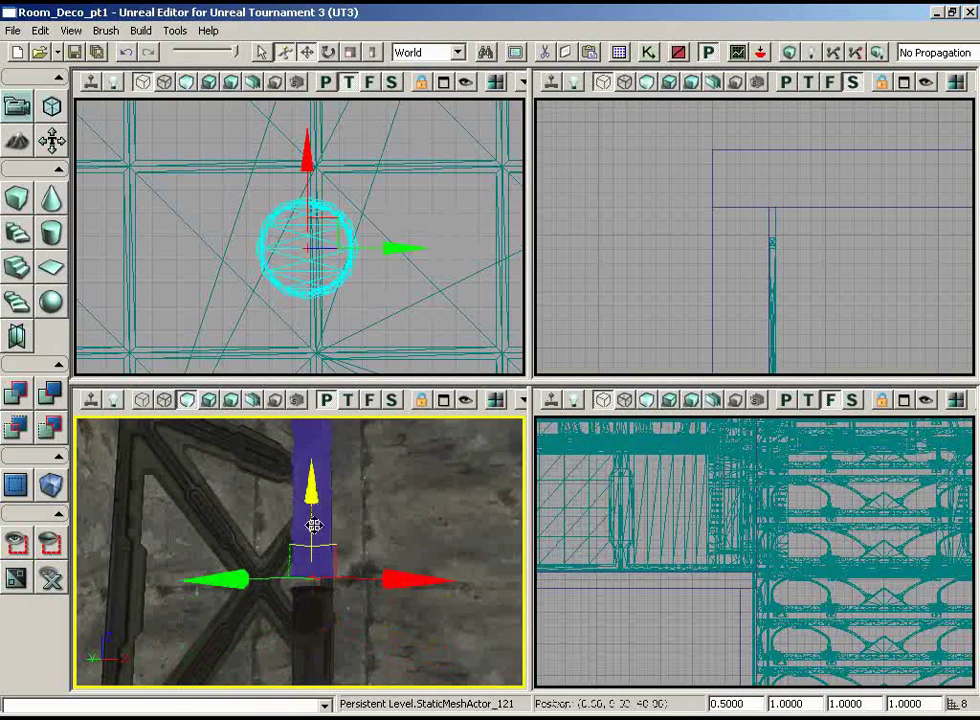
left_click_drag(391, 540, 381, 456)
mouse_move(322, 452)
left_mouse_down()
mouse_move(323, 466)
mouse_move(323, 456)
left_mouse_up()
- Select the lower pillar section together with the upper one in the side view and inspect their joint
left_click_drag(578, 661, 576, 658)
scroll(576, 657, "down", 5)
left_click_drag(586, 500, 693, 510)
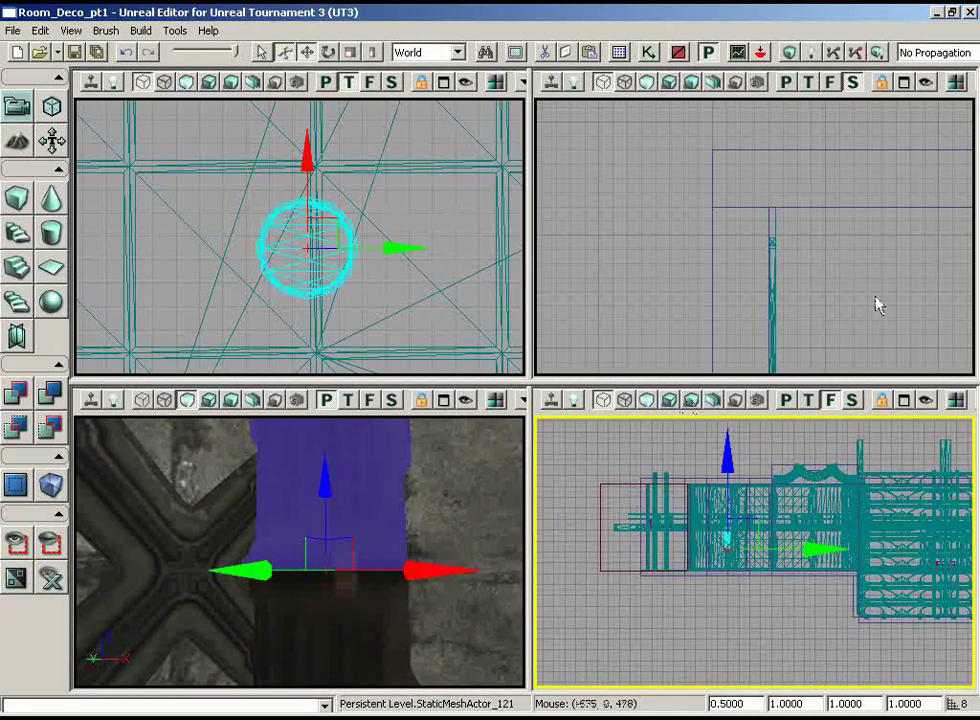
left_click(878, 297)
scroll(887, 326, "down", 2)
left_click_drag(890, 333, 945, 337)
scroll(938, 330, "up", 3)
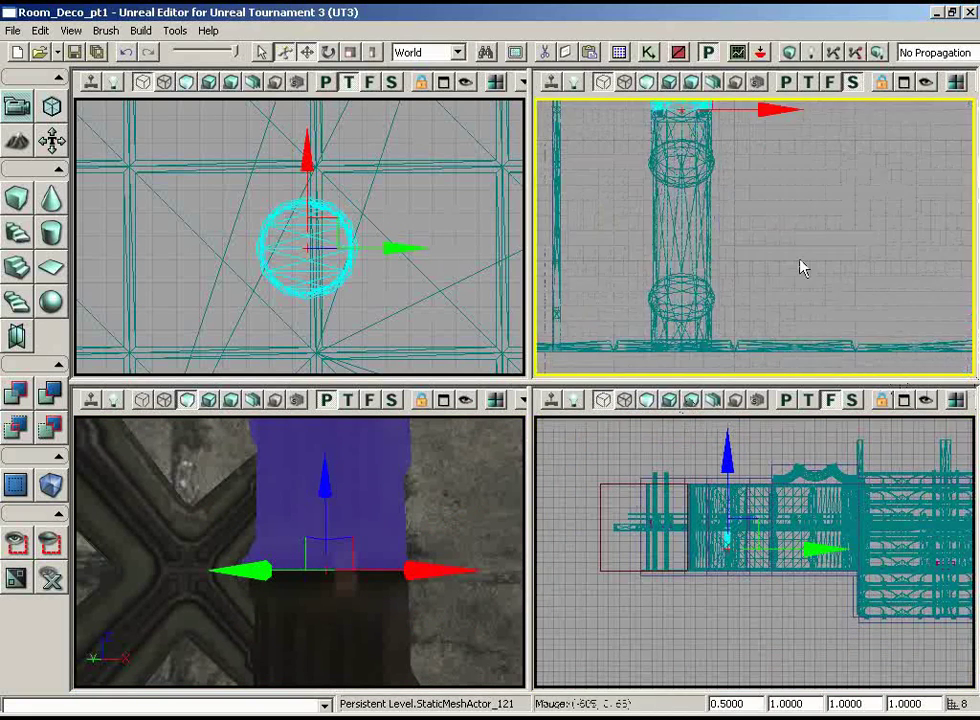
left_click(681, 258, "ctrl")
left_click_drag(774, 300, 800, 383)
scroll(766, 383, "up", 6)
scroll(766, 252, "down", 7)
left_click_drag(766, 252, 717, 106)
right_click_drag(444, 594, 467, 579)
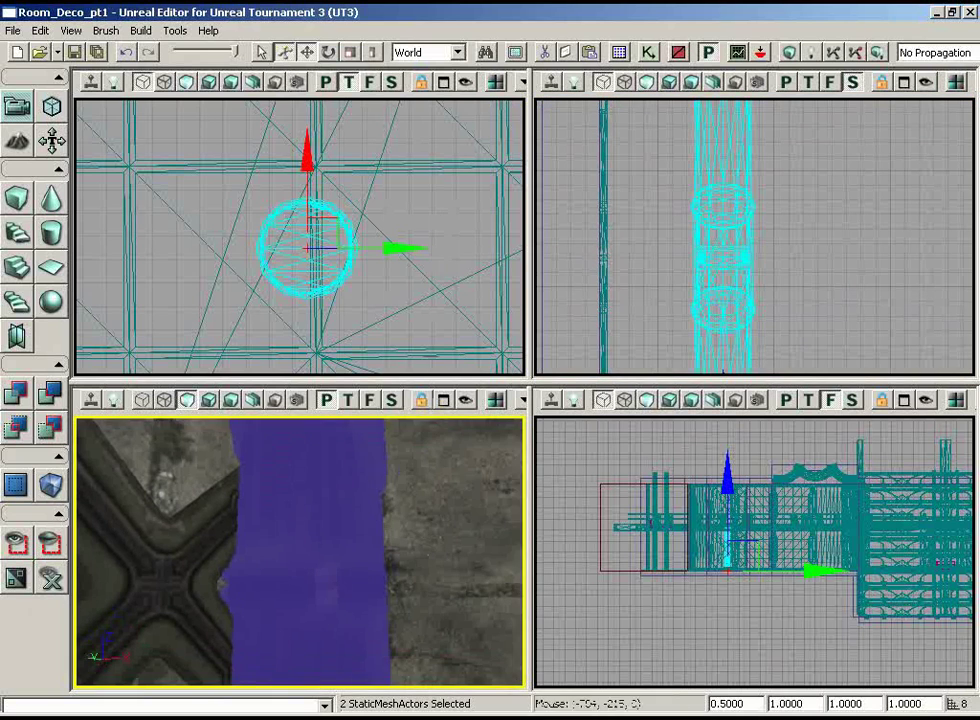
- Move both pillar sections closer to the X-braced girders in the top view
left_click(444, 243)
scroll(444, 243, "down", 6)
left_click_drag(444, 243, 437, 272)
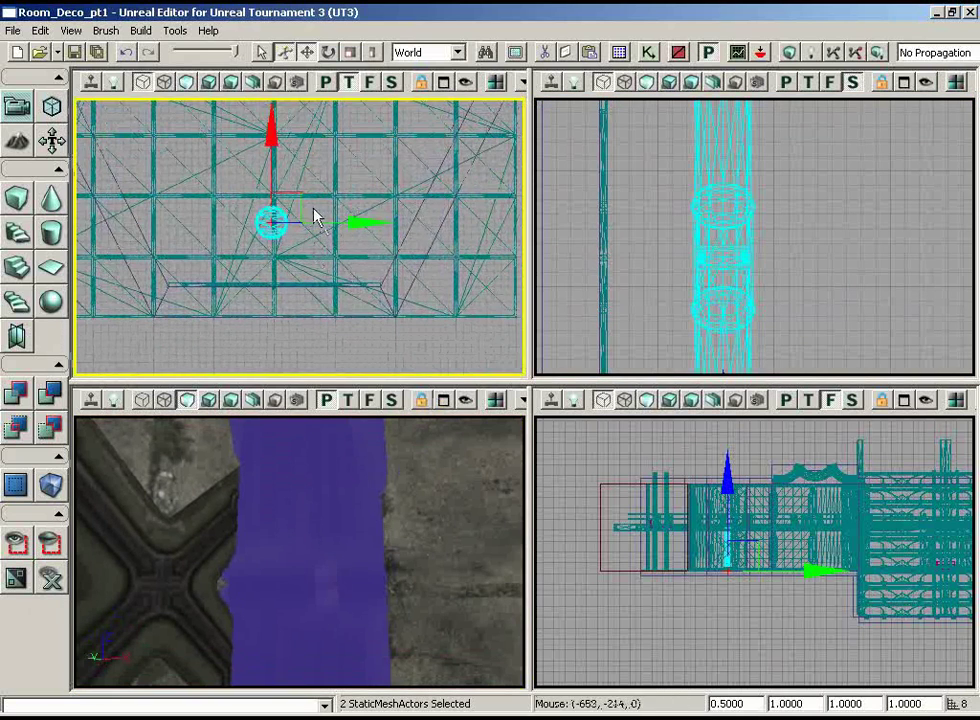
mouse_move(310, 213)
left_mouse_down()
mouse_move(308, 201)
mouse_move(292, 215)
left_mouse_up()
left_click_drag(334, 590, 331, 605)
right_click_drag(330, 605, 330, 573)
left_click_drag(366, 234, 373, 232)
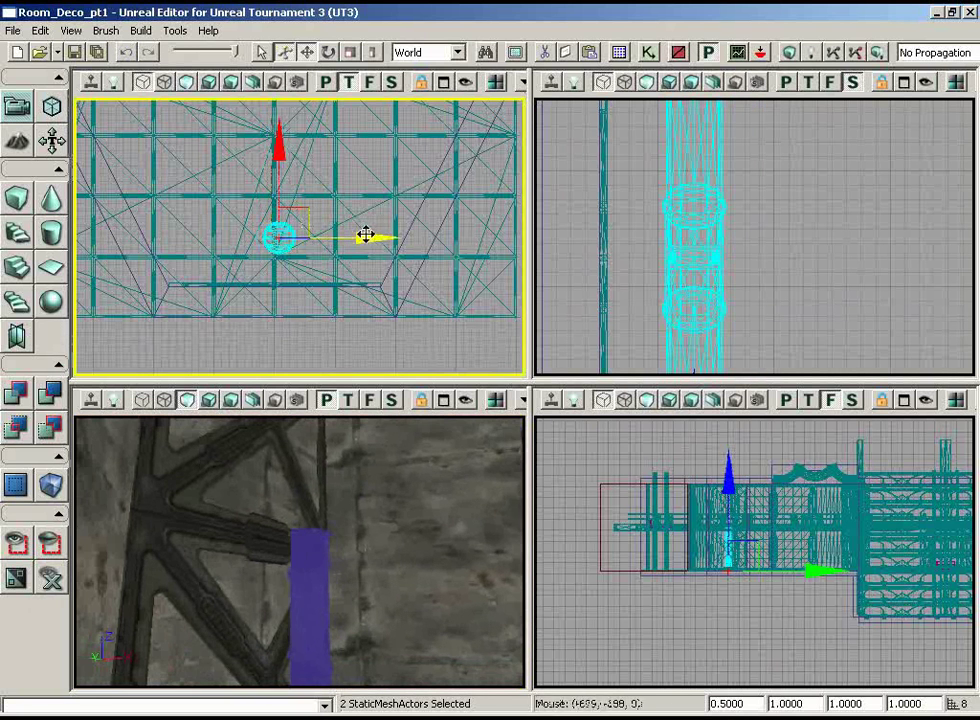
- Locate the upper pillar section's mesh in the Generic Browser and select the S_LT_Deco_SM_Pipes_Skewpipe04_LOW mesh for placement
left_click_drag(357, 550, 330, 625)
right_click_drag(330, 625, 372, 418)
left_click(297, 562)
right_click_drag(297, 562, 397, 540)
left_click_drag(314, 566, 311, 525)
right_click_drag(311, 525, 400, 540)
mouse_move(400, 540)
left_mouse_down()
mouse_move(397, 626)
mouse_move(386, 537)
left_mouse_up()
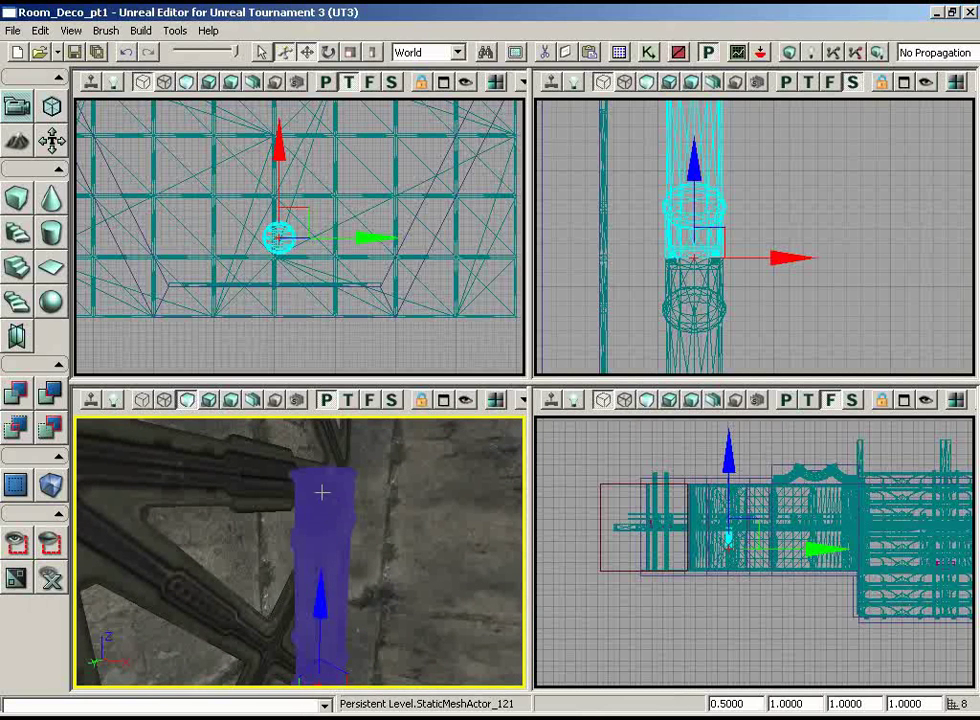
right_click(323, 514)
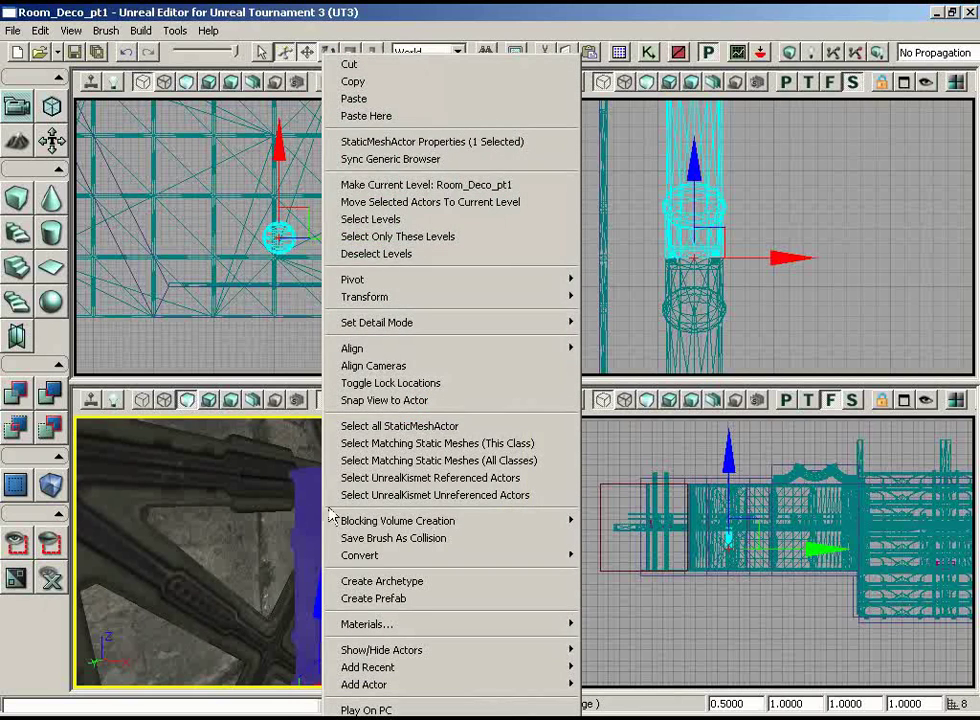
left_click(396, 160)
left_click_drag(433, 118, 441, 60)
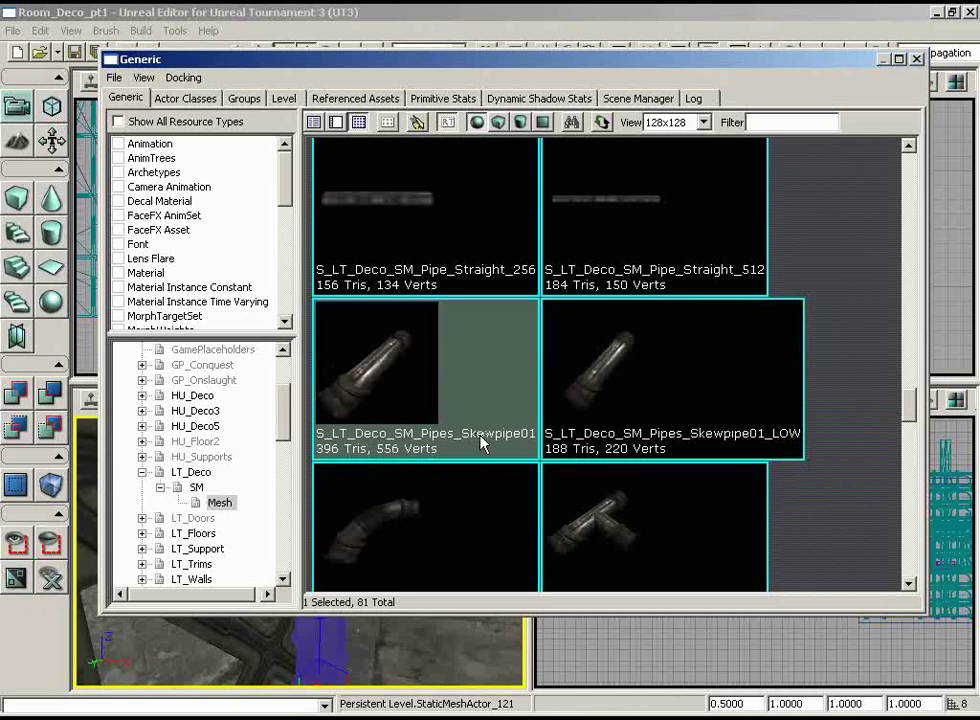
left_click_drag(922, 403, 910, 443)
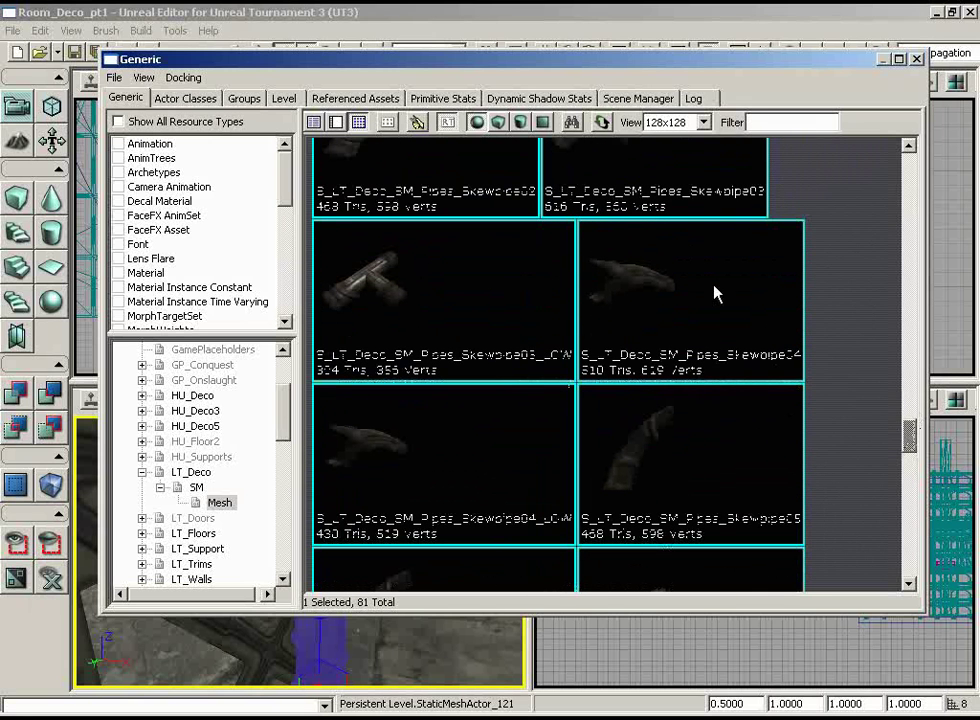
left_click(349, 468)
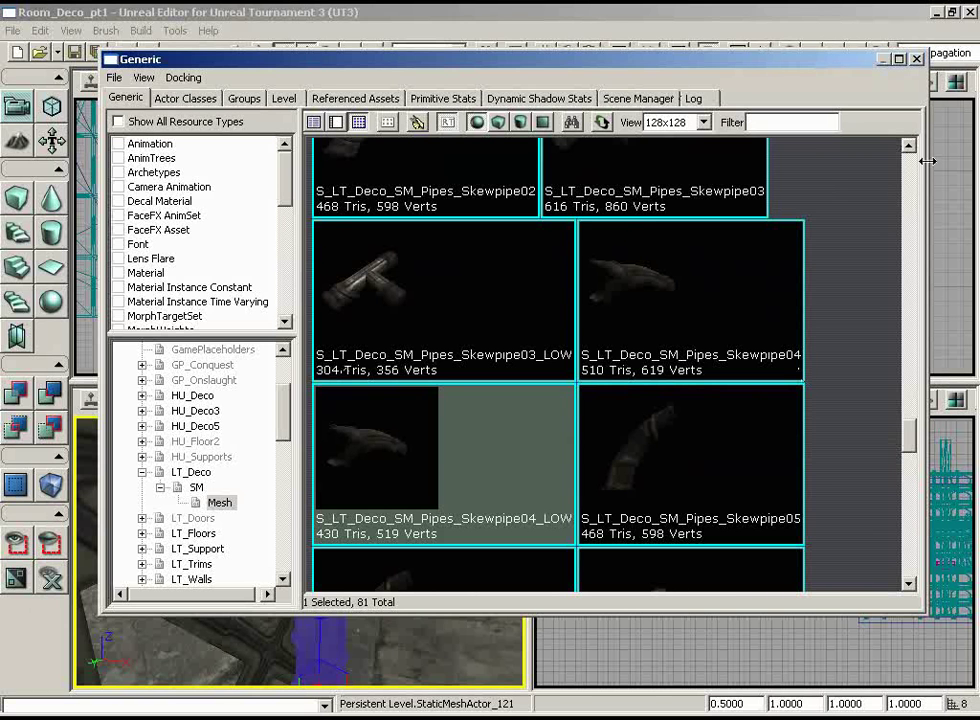
left_click(916, 59)
- Add the S_LT_Deco_SM_Pipes_Skewpipe04_LOW static mesh at the top of the upper pillar section
right_click_drag(381, 555, 399, 452)
left_click_drag(398, 452, 367, 597)
right_click(288, 557)
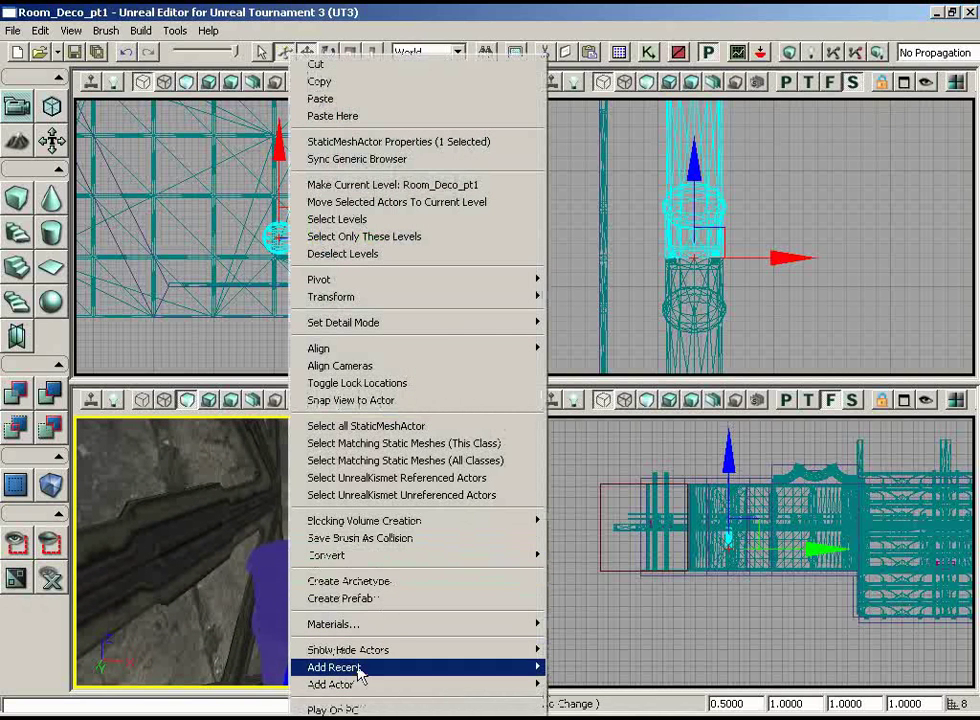
mouse_move(383, 686)
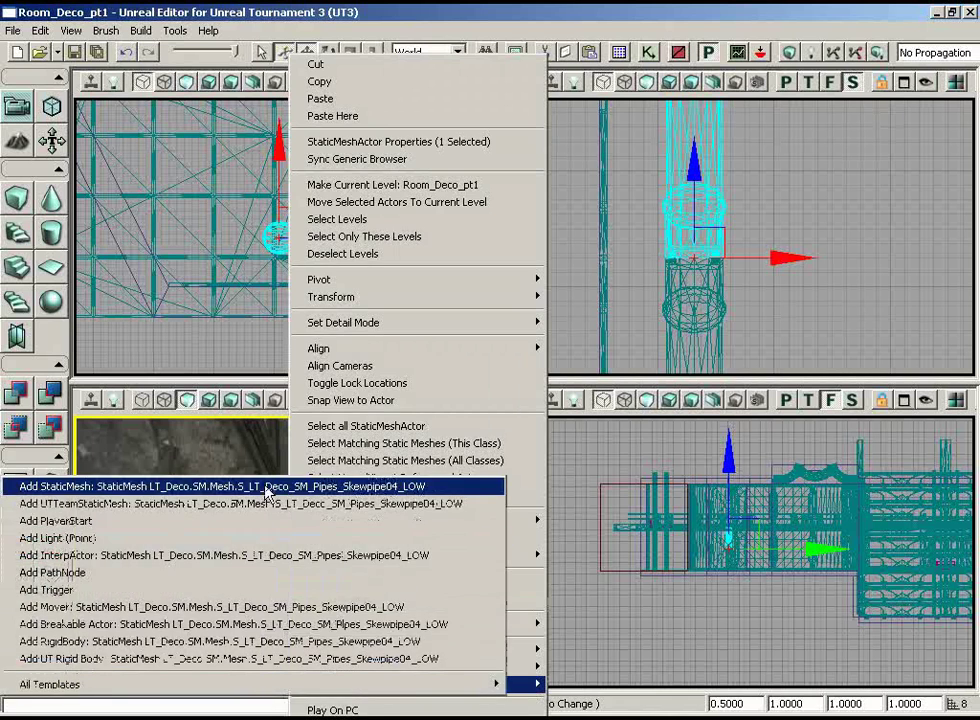
left_click(205, 486)
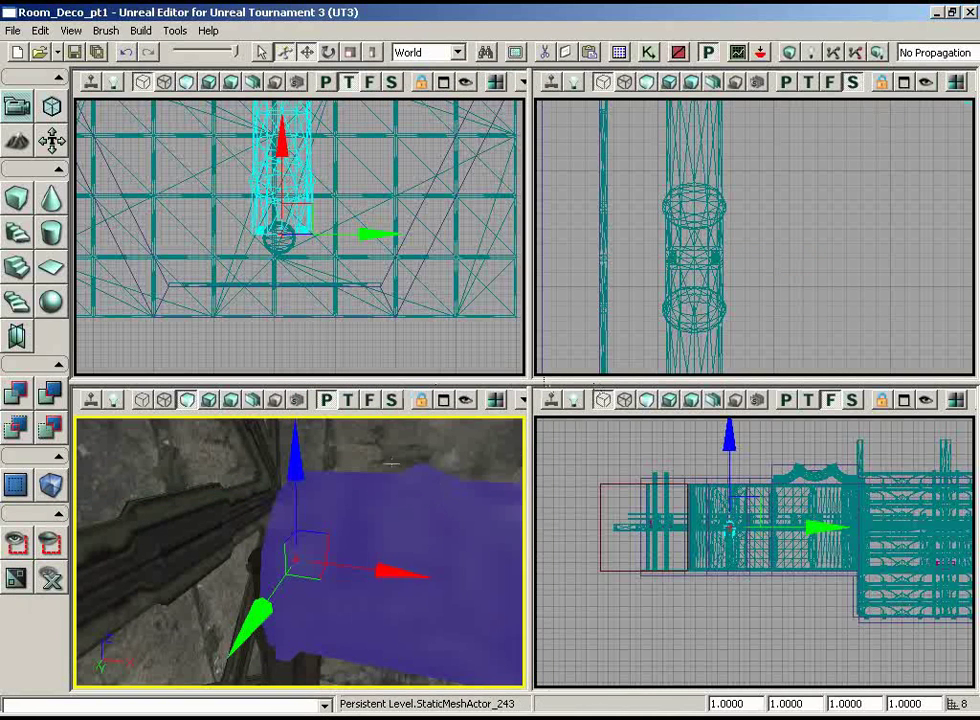
- Rotate the added pipe upright about its Y axis and set its DrawScale to 0.5
mouse_move(391, 479)
right_mouse_down()
mouse_move(407, 441)
mouse_move(459, 482)
mouse_move(389, 459)
mouse_move(392, 502)
right_mouse_up()
left_click_drag(392, 503, 350, 540)
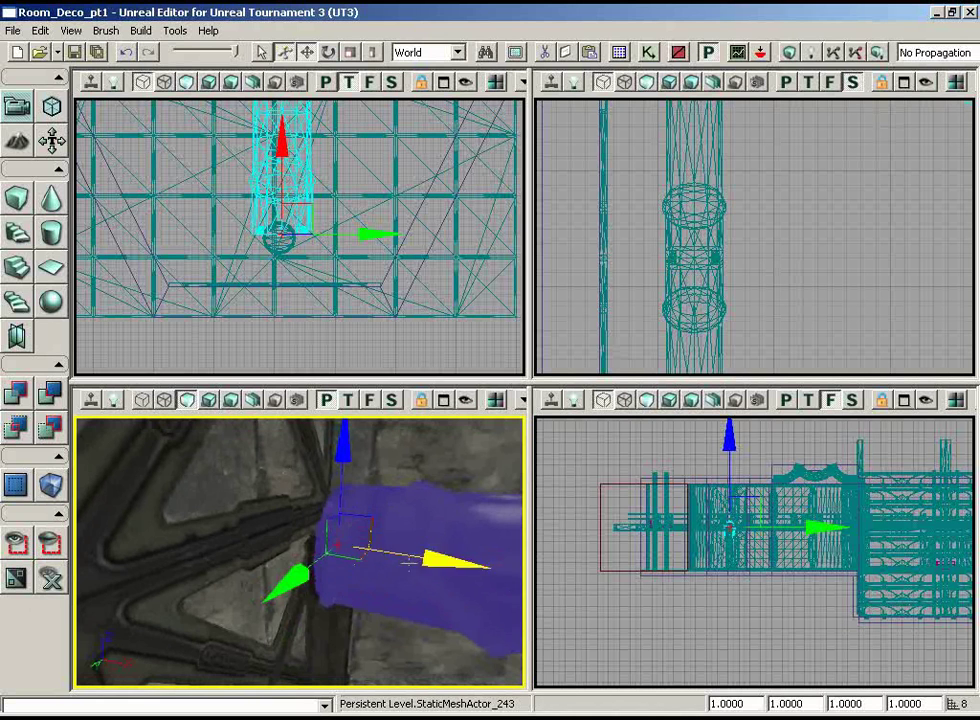
key("space")
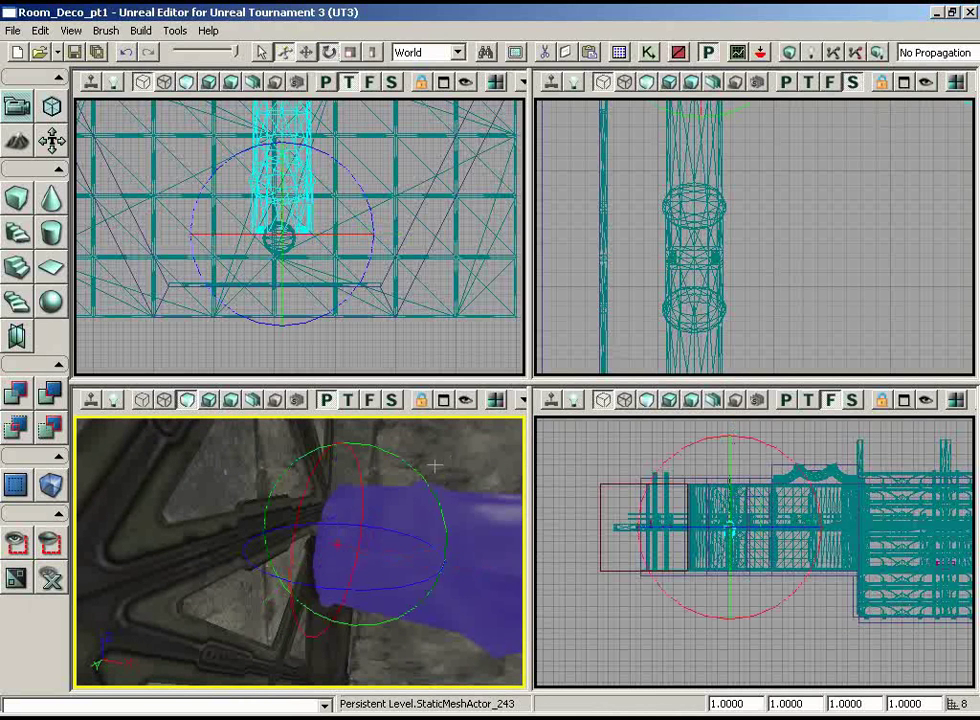
left_click_drag(417, 477, 300, 470)
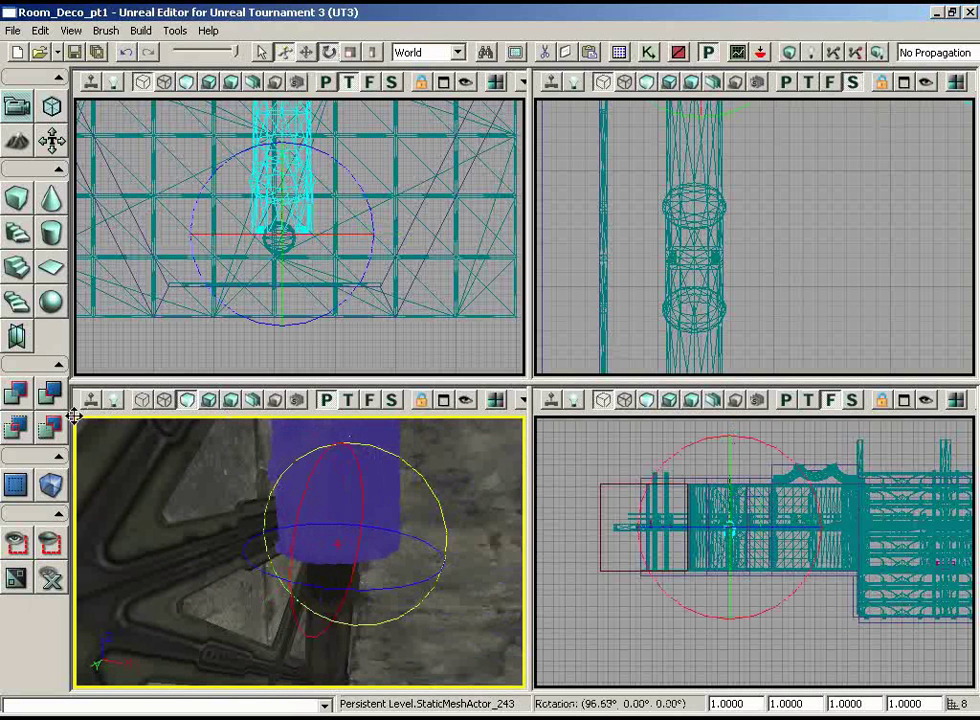
left_click_drag(74, 416, 77, 416)
left_click(424, 316)
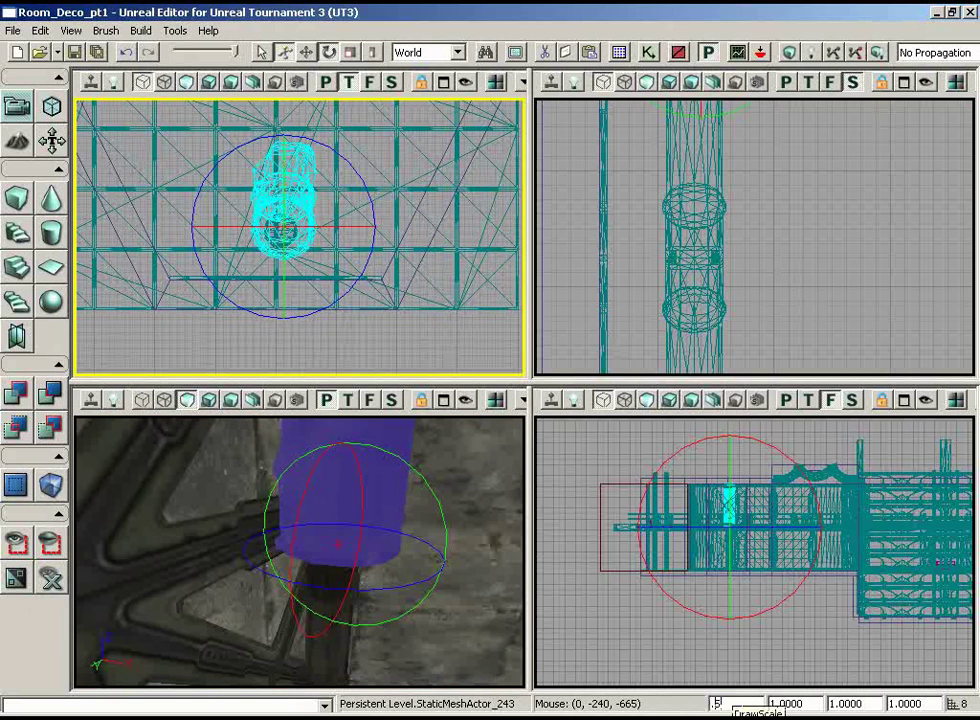
type("0.5")
key("Return")
- Shift the bent pipe in the top view to bring it roughly in line with the pillar beneath
mouse_move(443, 273)
right_mouse_down()
mouse_move(402, 385)
mouse_move(435, 278)
right_mouse_up()
key("space")
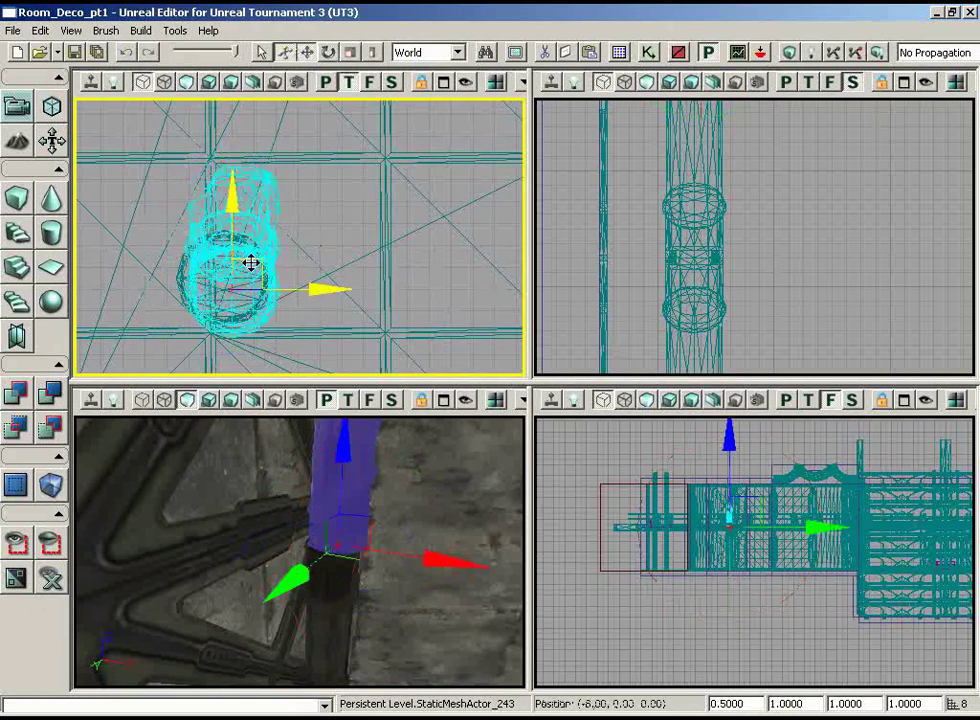
left_click_drag(244, 252, 222, 252)
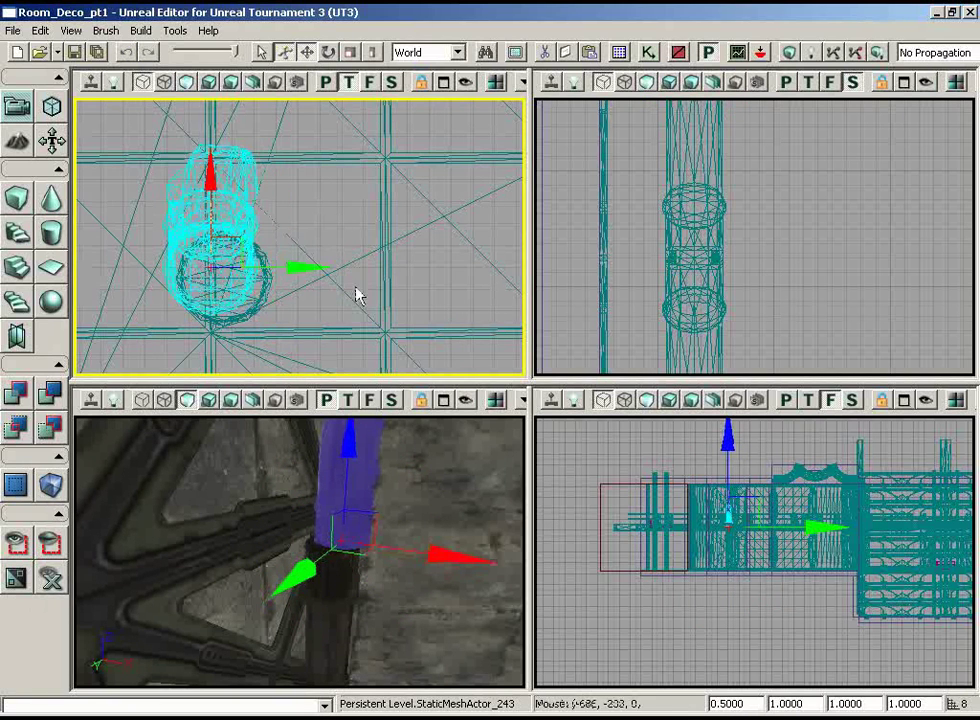
right_click_drag(358, 236, 396, 221)
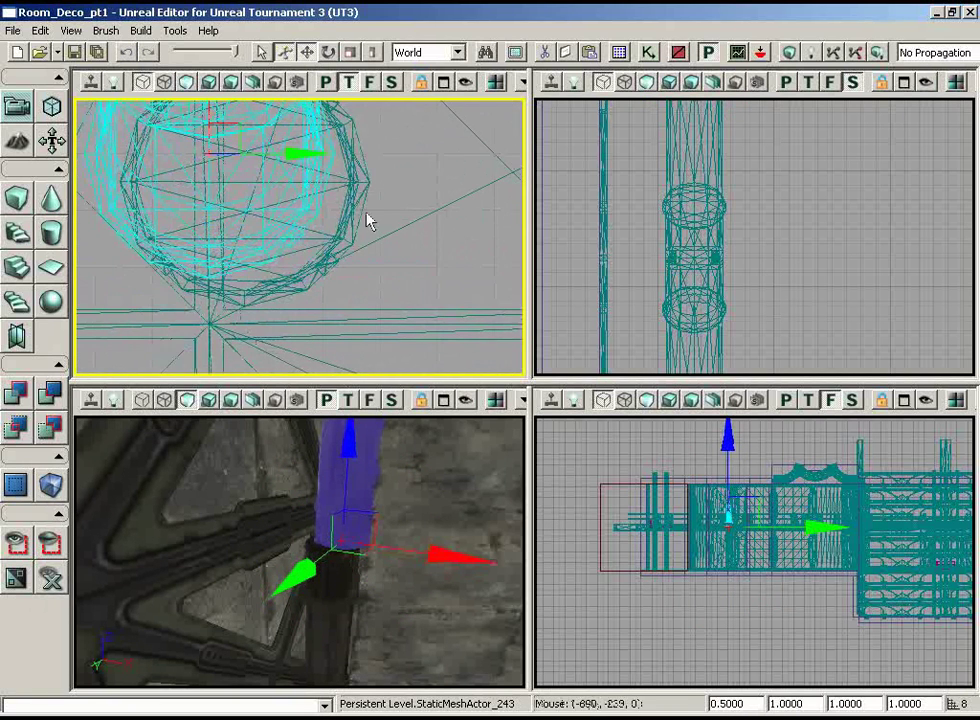
- Move the two straight pillar sections onto the grid and shift them in the top view to line up beneath the bent pipe
left_click_drag(370, 590, 345, 632)
left_click(338, 545)
left_click(337, 631, "ctrl")
right_click(331, 482)
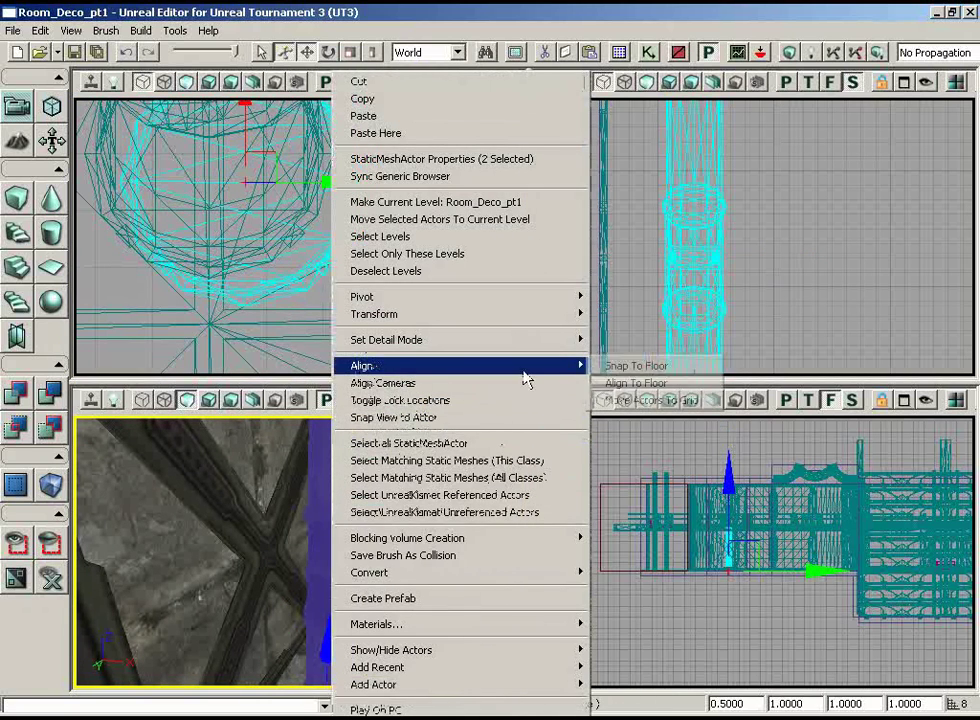
left_click(619, 400)
right_click_drag(430, 301, 387, 184)
scroll(387, 184, "up", 2)
scroll(387, 184, "down", 3)
left_click_drag(370, 241, 311, 238)
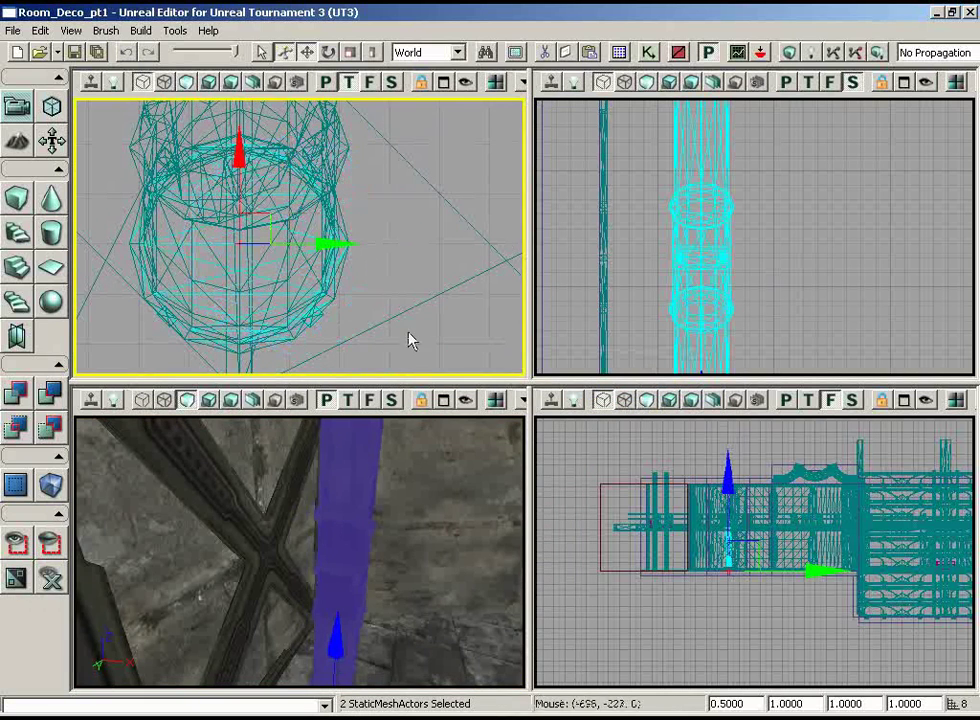
- Duplicate the bent pipe and rotate the copy about its Y axis so it points downward
right_click_drag(346, 474, 328, 514)
left_click_drag(328, 514, 321, 440)
left_click(326, 567, "ctrl")
left_click_drag(385, 562, 400, 538)
left_click(441, 542)
left_click(312, 531)
key("space")
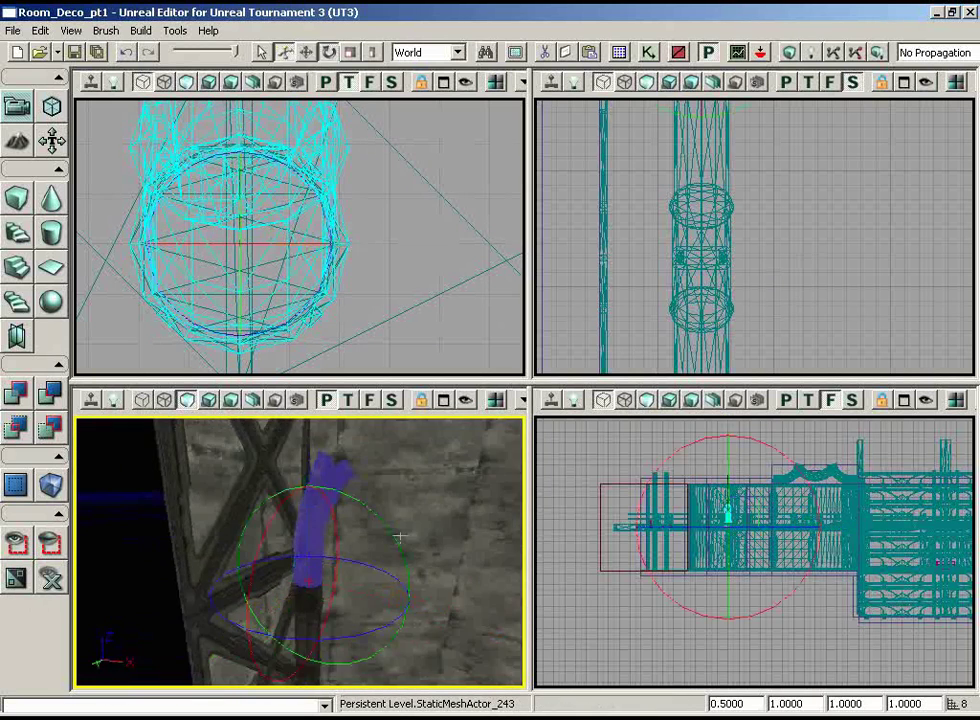
left_click_drag(346, 497, 524, 682)
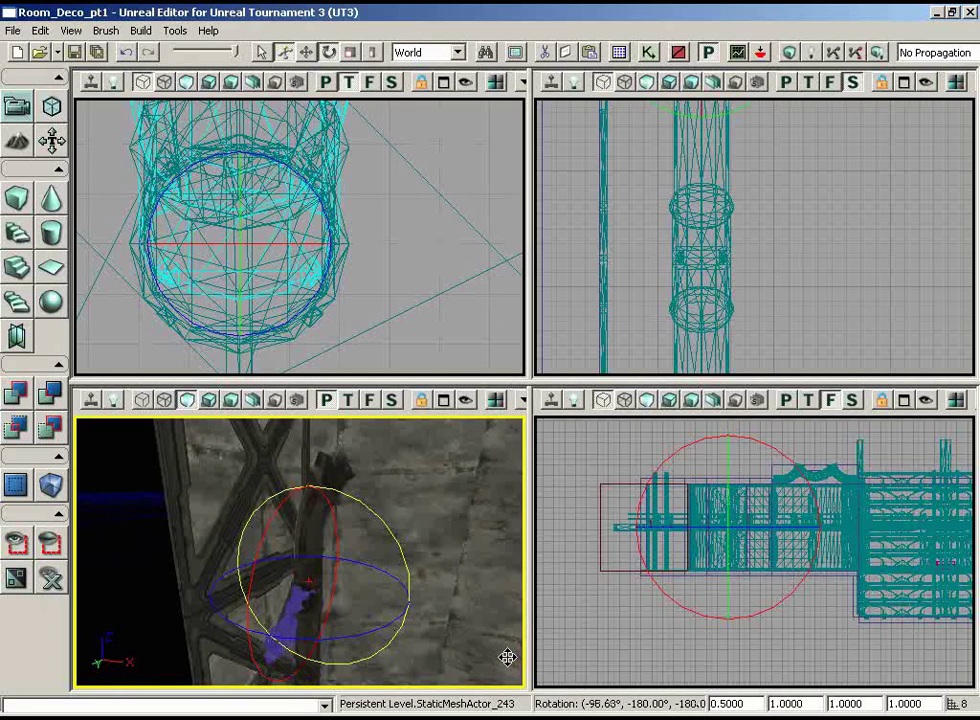
- Turn the bent pipe copy halfway around its vertical axis in the top view
right_click_drag(389, 300, 405, 186)
key("space")
key("space")
key("space")
key("space")
left_click_drag(348, 171, 120, 97)
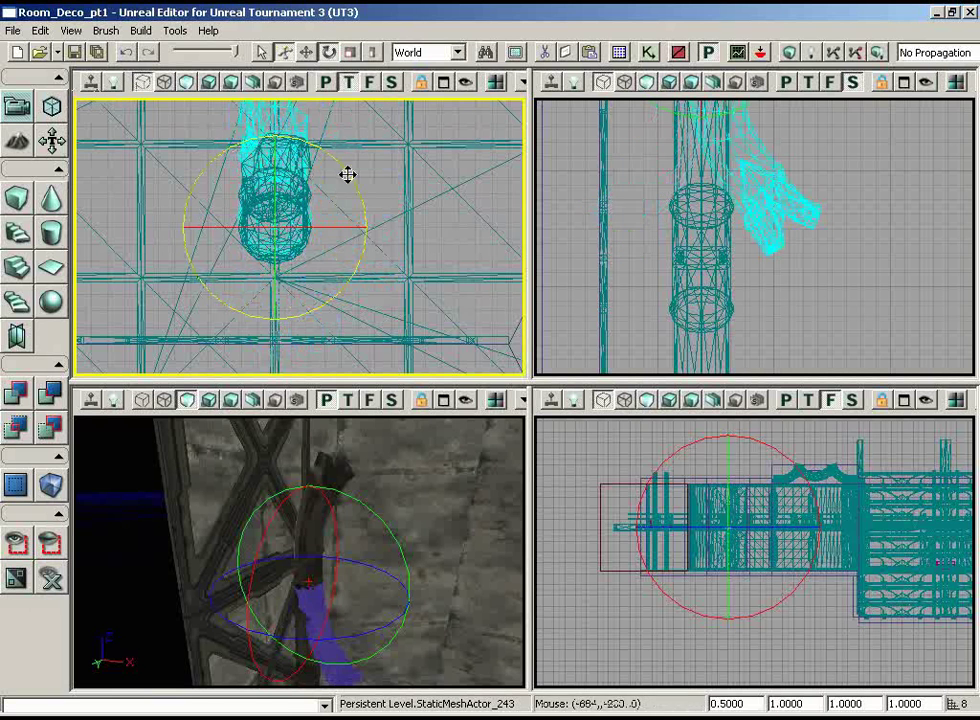
- Raise the bent pipe copy along Z to the ceiling above the pillar
key("space")
key("space")
left_click_drag(311, 488, 308, 416)
right_click_drag(386, 545, 390, 578)
scroll(820, 238, "down", 8)
- Rotate the hanging pipe copy in the side view until its upper end is vertical and mirrors the lower bent pipe
right_click_drag(831, 245, 807, 142)
scroll(757, 214, "up", 5)
key("space")
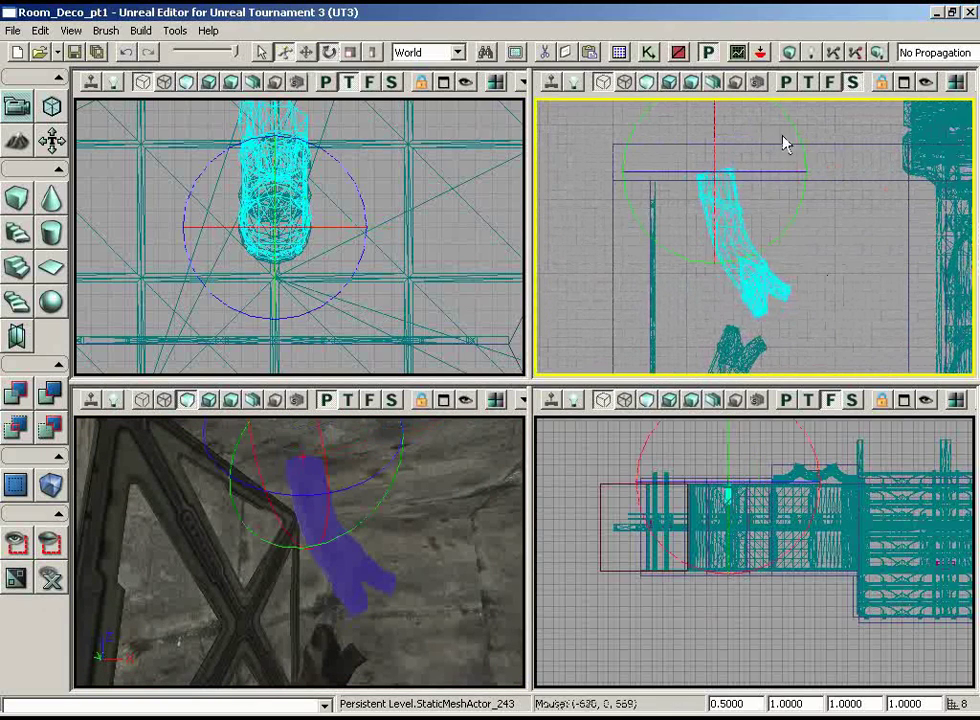
left_click_drag(795, 140, 948, 176)
right_click_drag(849, 254, 824, 366)
scroll(800, 218, "down", 3)
right_click_drag(407, 575, 508, 531)
left_click_drag(435, 557, 413, 536)
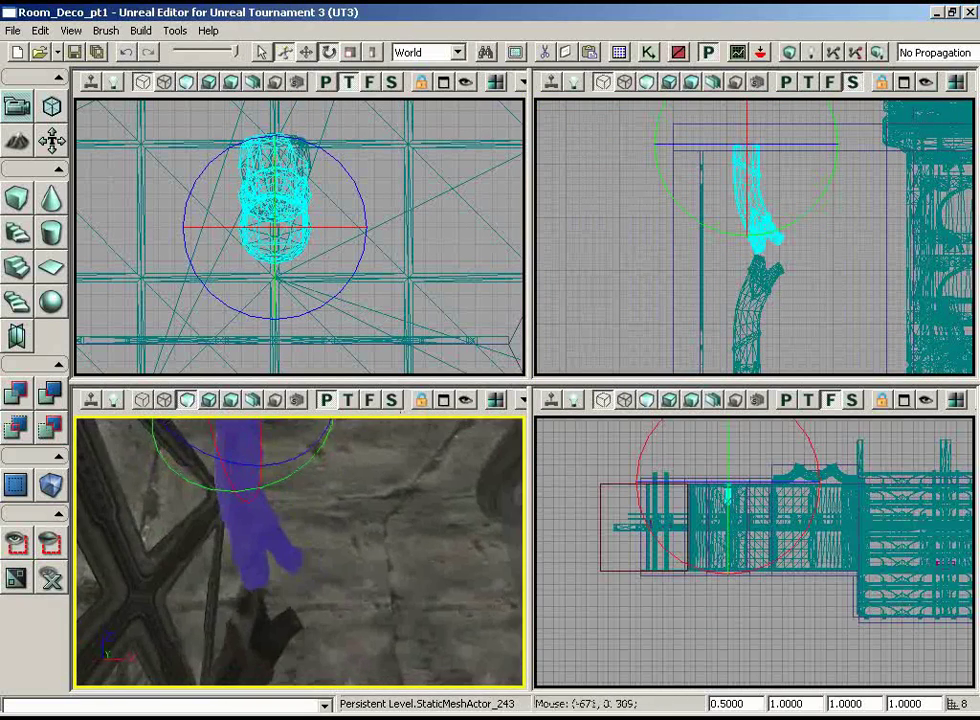
- Select the three lower pillar pieces and lower them slightly along Z, widening the gap beneath the hanging pipe
key("space")
right_click_drag(779, 339, 821, 297)
key("space")
key("space")
scroll(791, 318, "down", 3)
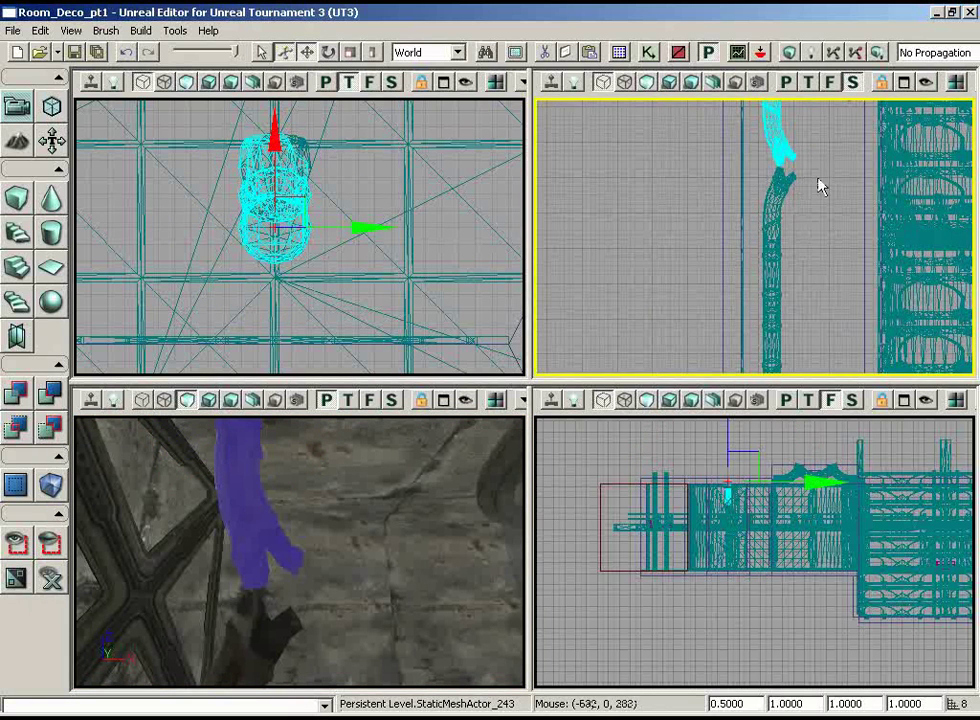
scroll(822, 225, "down", 3)
left_click_drag(746, 314, 746, 315, "ctrl+alt")
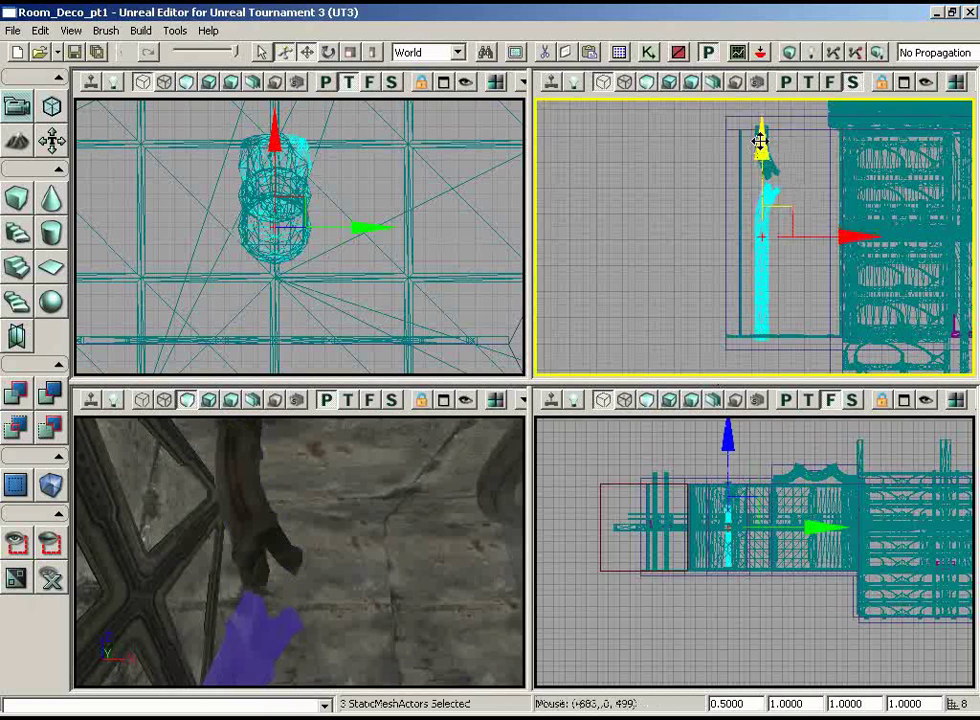
- Examine the pillar from its floor base up to the broken gap and the ceiling end of the hanging pipe
left_click_drag(241, 484, 236, 466)
left_click_drag(377, 644, 351, 622)
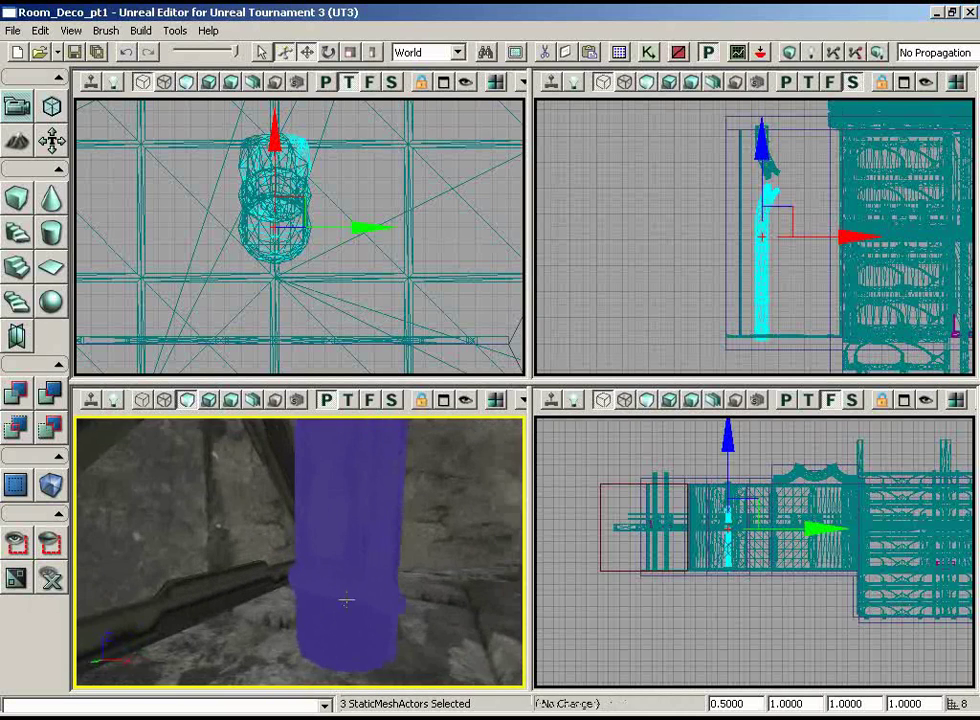
left_click_drag(346, 601, 393, 620)
right_click_drag(393, 620, 256, 416)
left_click_drag(256, 416, 330, 472)
right_click_drag(330, 472, 377, 565)
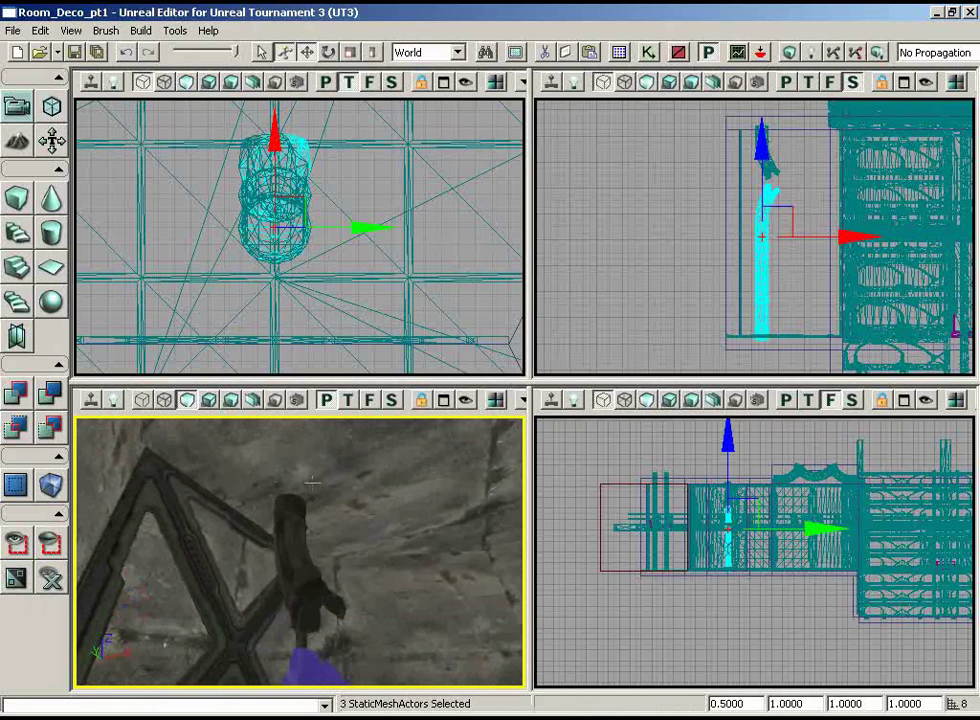
right_click_drag(310, 465, 285, 612)
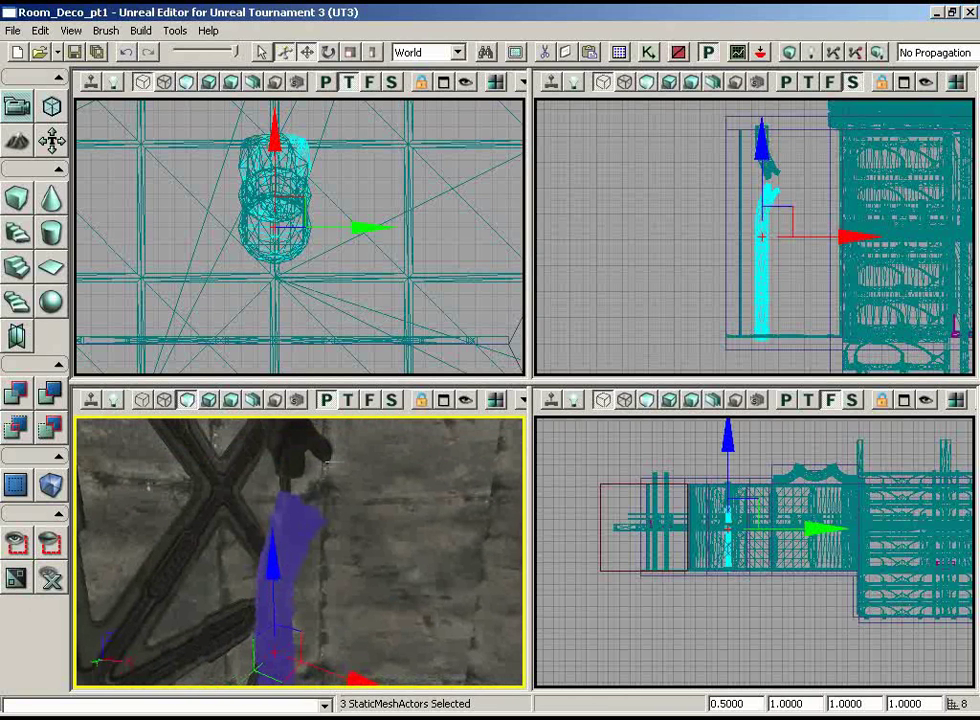
left_click_drag(343, 481, 355, 490)
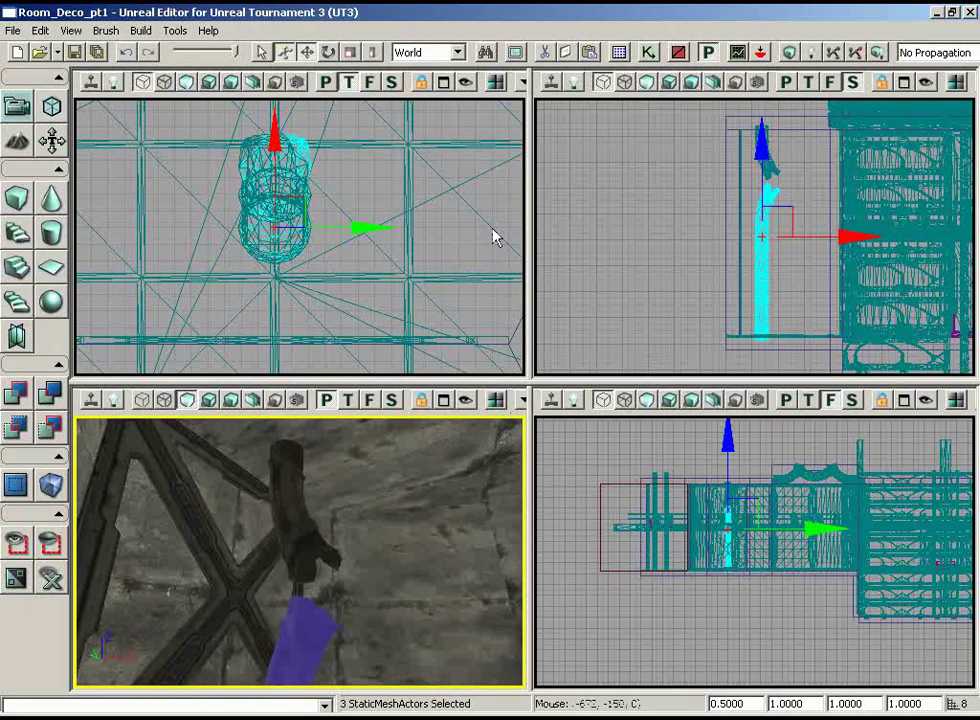
- Find the S_LT_Deco_SM_Vent01 mesh in the LT_Deco package of the Generic Browser and select it for placement
left_click(621, 53)
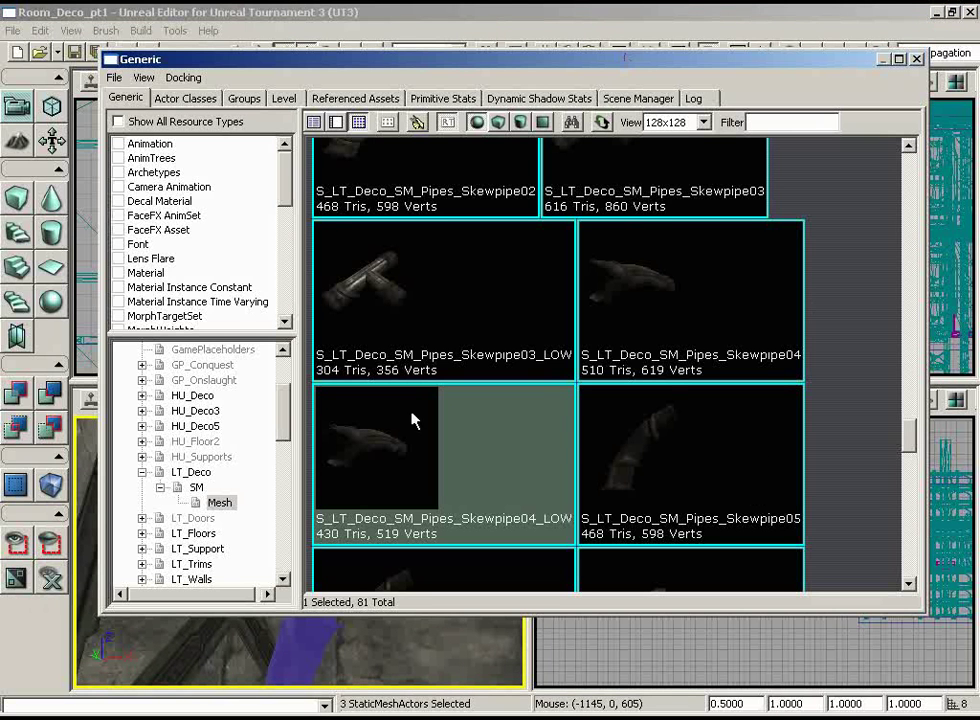
left_click(191, 472)
left_click(142, 472)
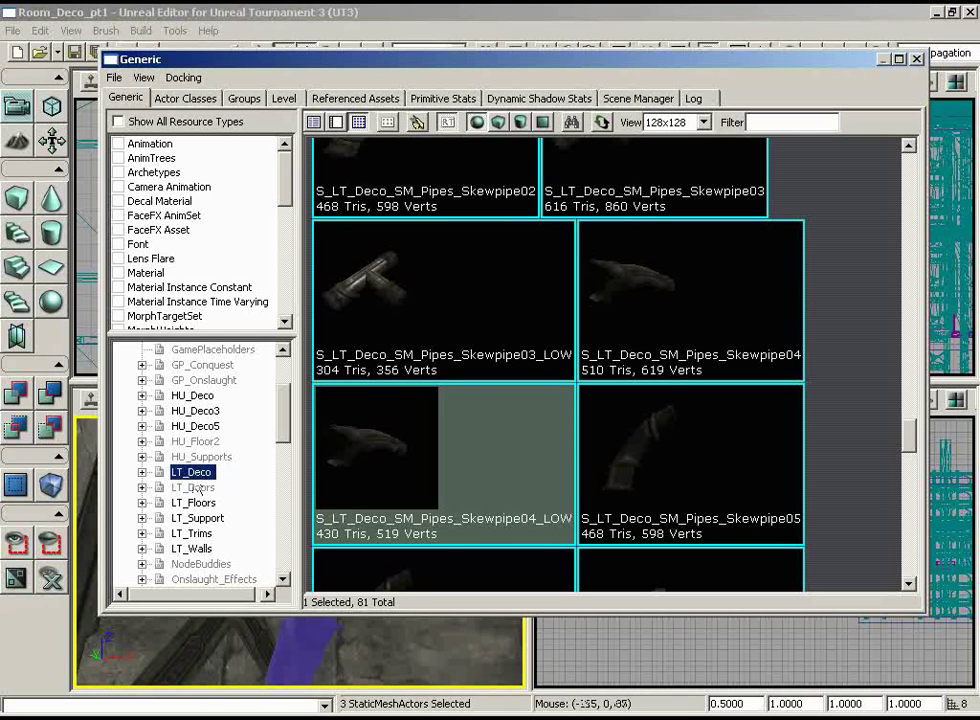
left_click_drag(908, 446, 908, 530)
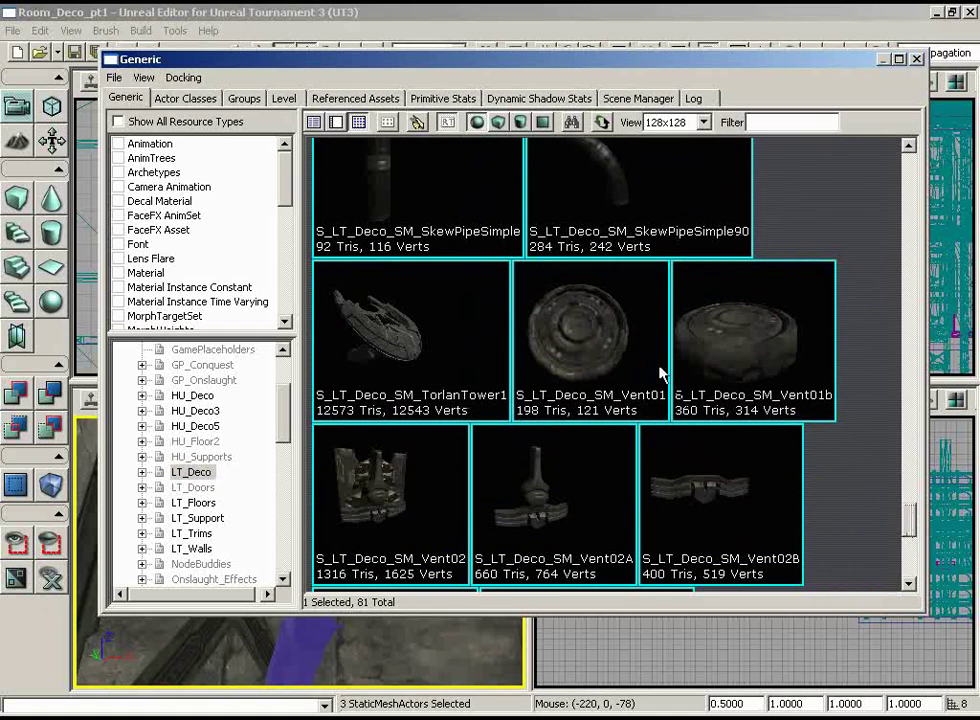
left_click(612, 333)
left_click(919, 61)
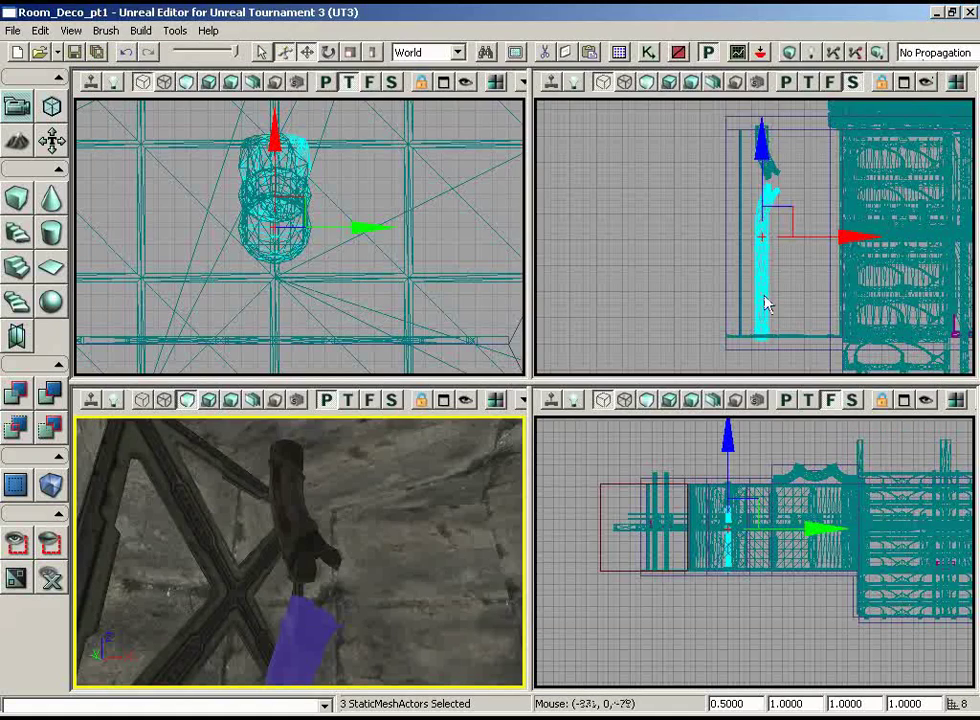
- Add the S_LT_Deco_SM_Vent01 static mesh on the ceiling beside the hanging pipe
right_click_drag(383, 525, 376, 487)
right_click(317, 476)
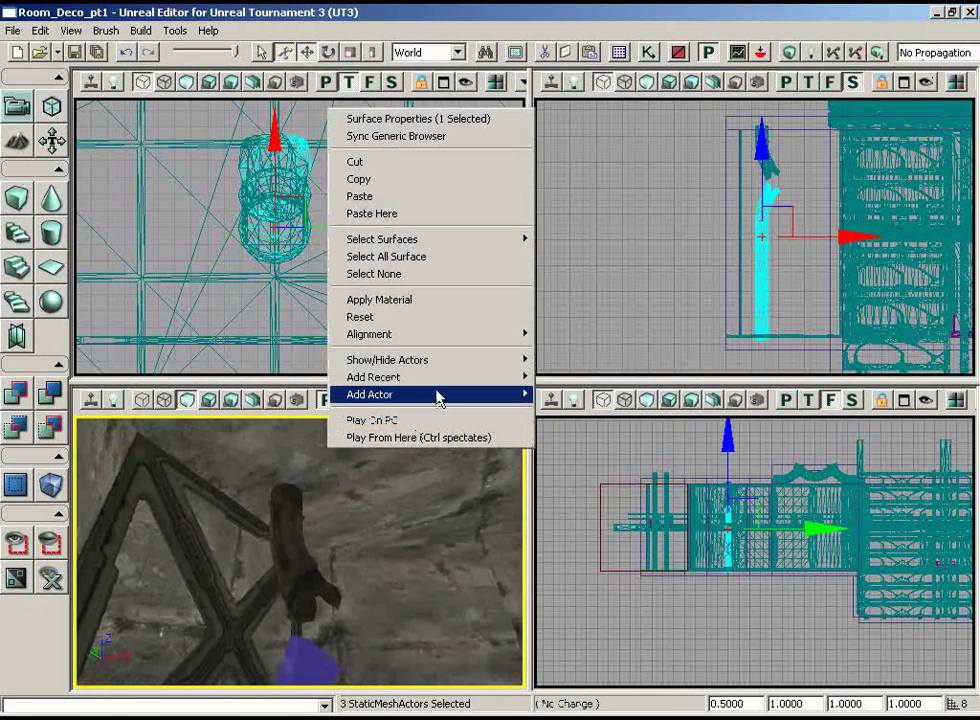
mouse_move(437, 396)
left_click(560, 377)
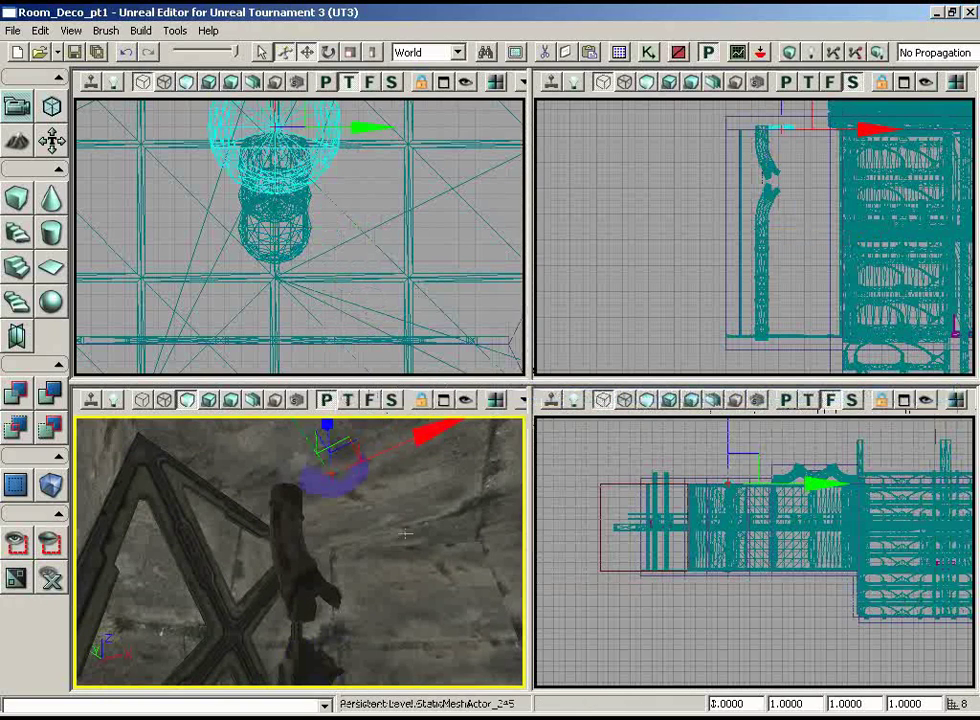
- Lower the vent mesh to the floor and center it around the base of the pipe pillar
right_click_drag(404, 524, 335, 622)
right_click_drag(381, 163, 411, 283)
right_click_drag(737, 630, 728, 714)
right_click_drag(805, 122, 807, 153)
left_click_drag(781, 120, 715, 376)
right_click_drag(682, 267, 587, 334)
left_click_drag(788, 205, 785, 219)
left_click_drag(852, 278, 744, 266)
left_click_drag(343, 499, 348, 615)
right_click_drag(348, 615, 311, 518)
left_click_drag(311, 518, 297, 432)
right_click_drag(429, 225, 367, 383)
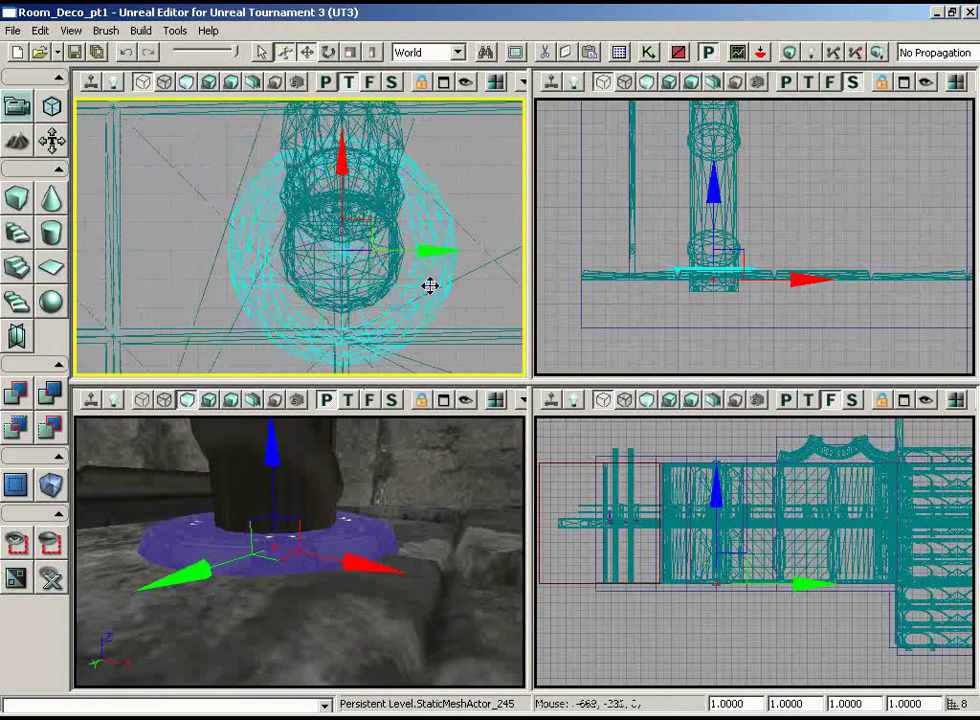
- Duplicate the floor vent and flip the copy upside down in the side view
left_click_drag(376, 475, 339, 567)
left_click_drag(658, 320, 703, 290)
key("space")
left_click_drag(722, 214, 800, 339)
- Raise the flipped vent along Z to the ceiling so it surrounds the upper end of the hanging pipe
key("space")
key("space")
left_click_drag(758, 220, 691, 103)
left_click_drag(728, 238, 727, 115)
scroll(781, 278, "up", 12)
left_click_drag(781, 278, 534, 226)
right_click_drag(395, 541, 284, 411)
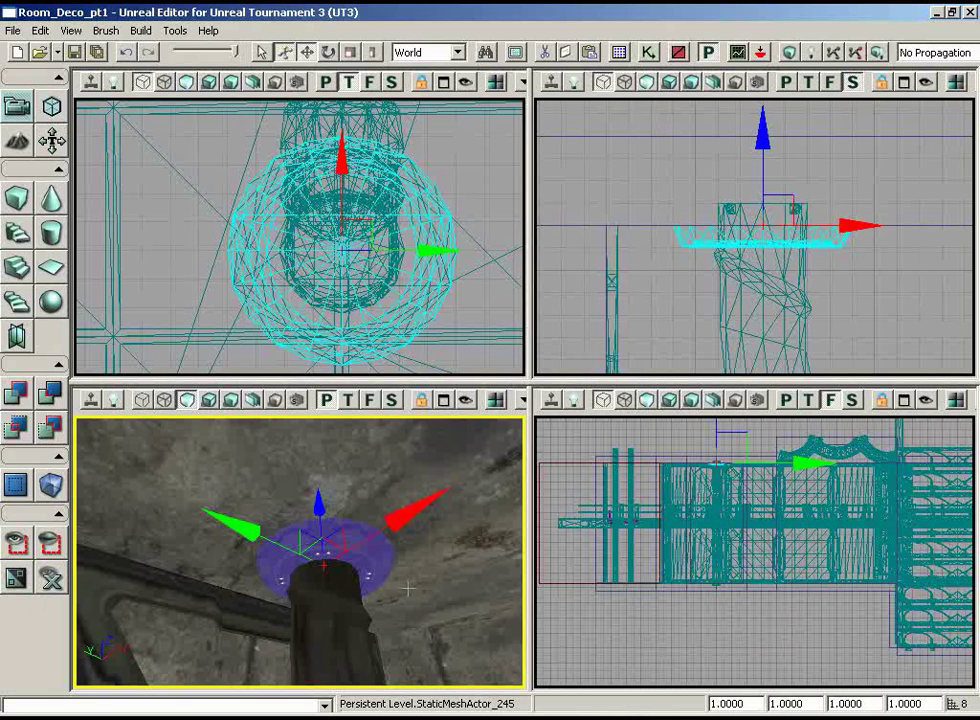
- Examine the ceiling vent's fit around the hanging pipe and review the surrounding room
right_click_drag(398, 613, 408, 580)
right_click_drag(866, 356, 862, 274)
scroll(862, 248, "down", 6)
left_click_drag(860, 248, 856, 384)
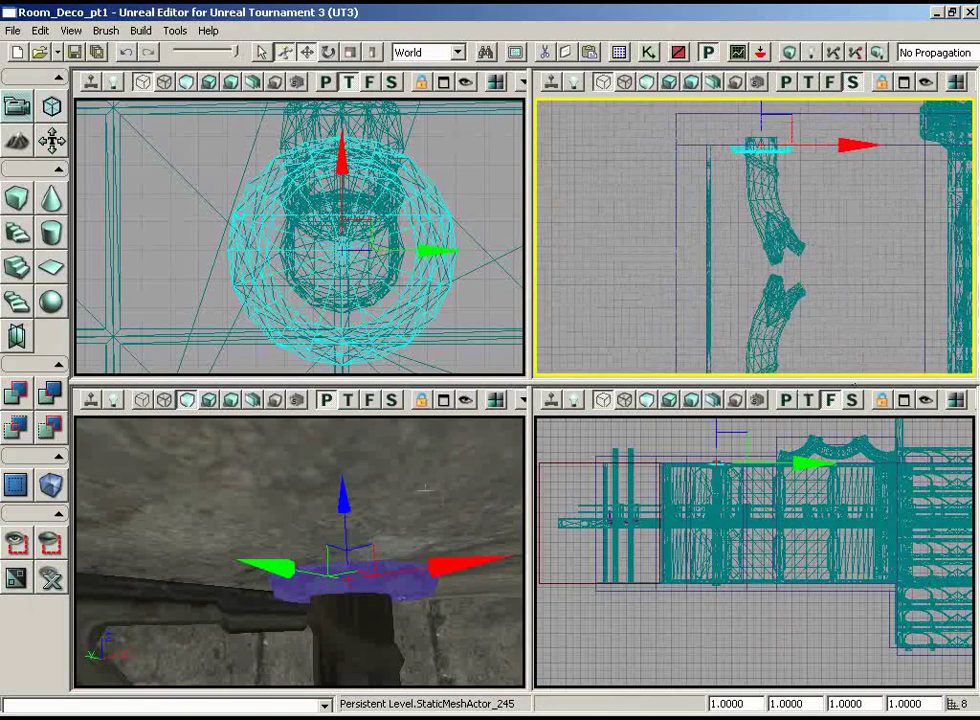
right_click_drag(424, 478, 467, 489)
right_click_drag(860, 228, 834, 166)
scroll(860, 262, "up", 3)
right_click_drag(432, 572, 432, 560)
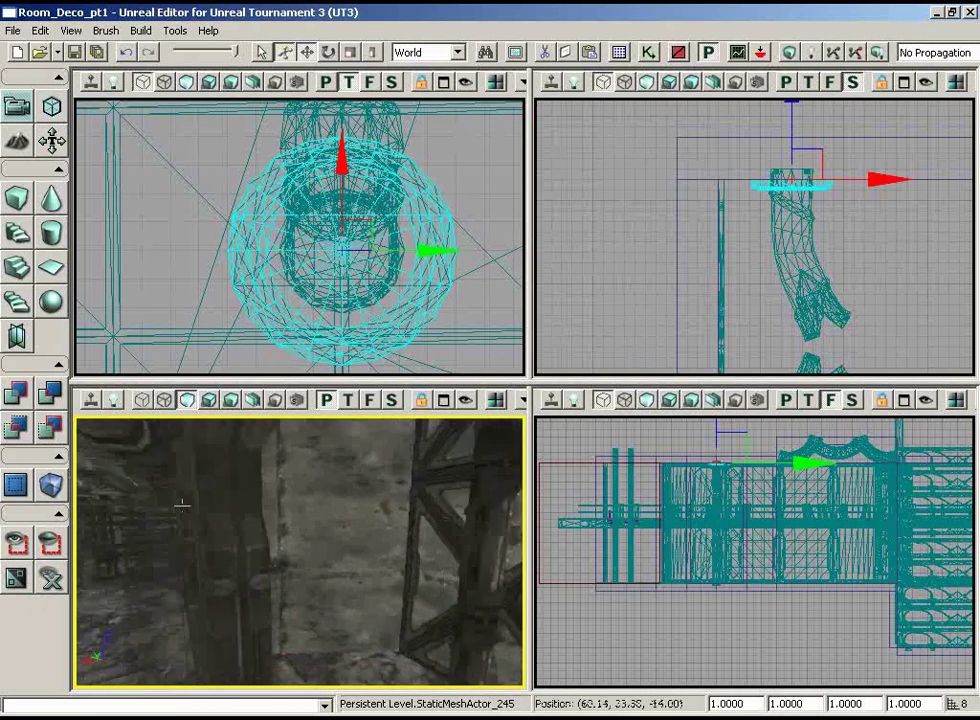
- Select two curved arch pieces and their two vertical posts on the round room's wall
left_click(190, 291)
scroll(190, 291, "down", 3)
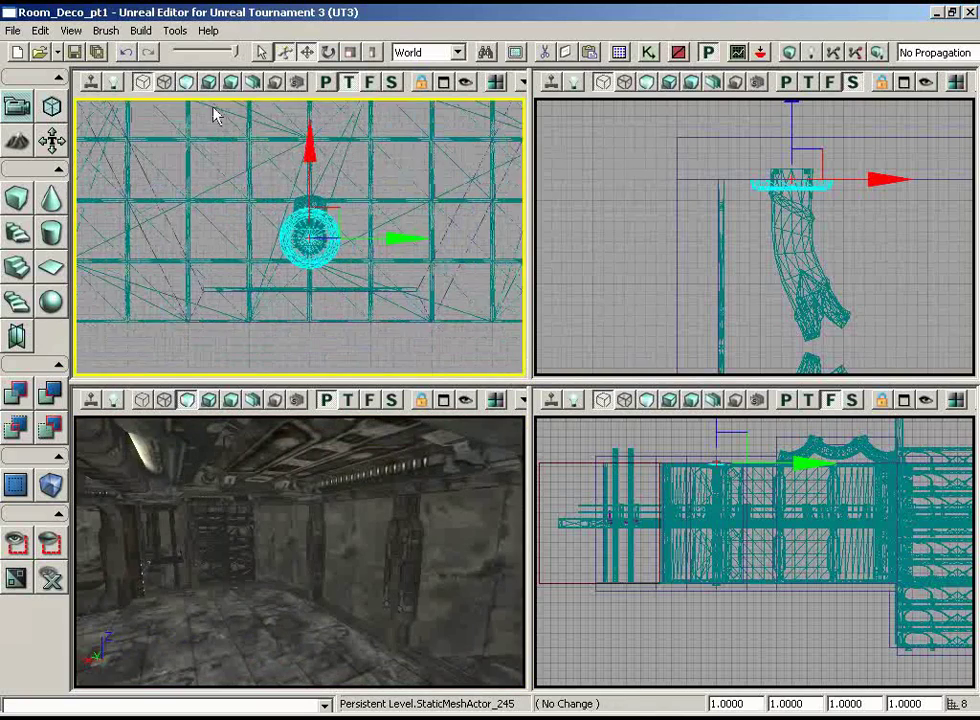
left_click(290, 598)
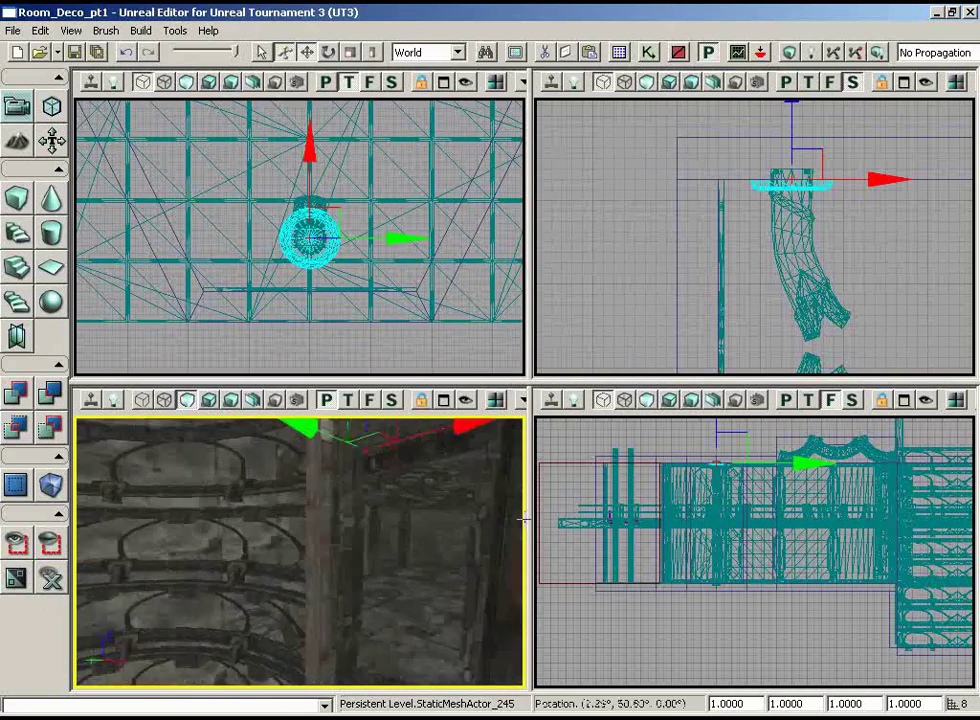
left_click_drag(475, 449, 464, 449)
right_click_drag(464, 449, 323, 503)
left_click(332, 537)
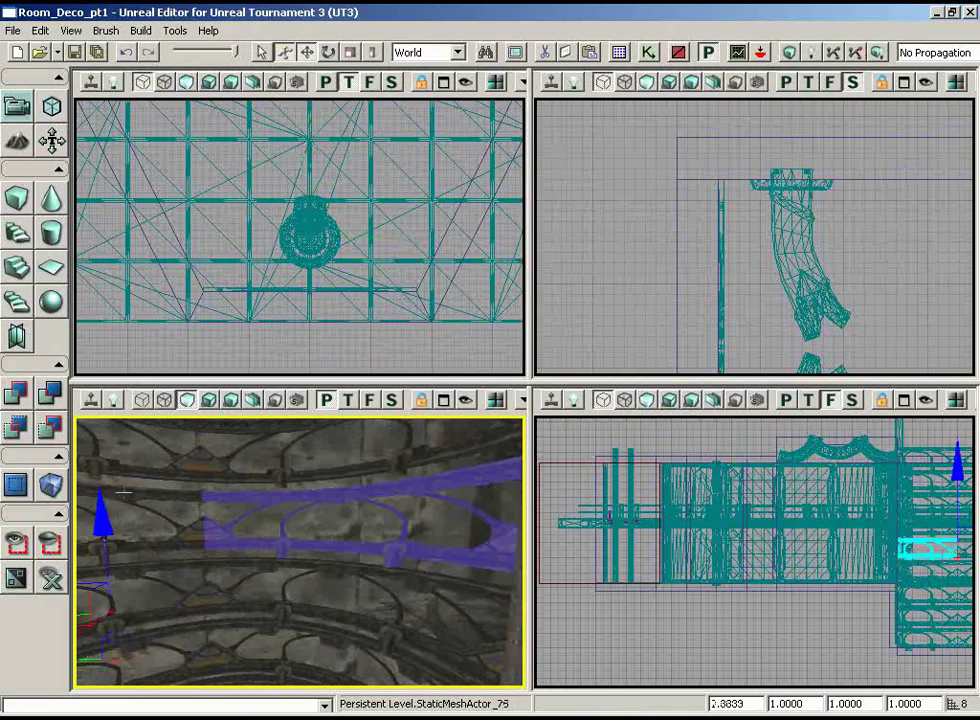
left_click_drag(394, 349, 138, 117)
right_click_drag(312, 563, 460, 547)
left_click(341, 514, "ctrl")
left_click_drag(341, 514, 271, 530)
left_click(348, 521, "ctrl")
left_click_drag(348, 521, 522, 558)
right_click_drag(523, 561, 267, 464)
- Place a copy of the four selected arch and post meshes around the pipe pillar in the end alcove
left_click_drag(267, 464, 278, 440)
right_click_drag(278, 440, 302, 460)
left_click_drag(410, 345, 515, 318)
left_click_drag(458, 222, 110, 276)
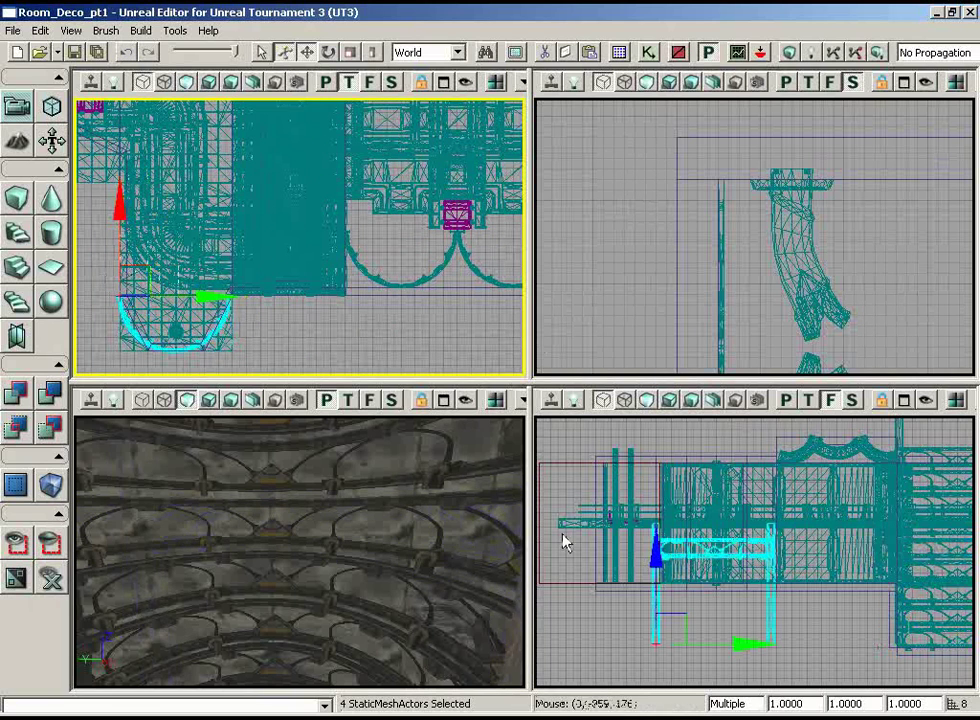
left_click_drag(465, 555, 314, 500)
left_click_drag(290, 324, 235, 311)
scroll(238, 318, "up", 2)
left_click_drag(91, 149, 91, 139)
right_click_drag(418, 543, 415, 410)
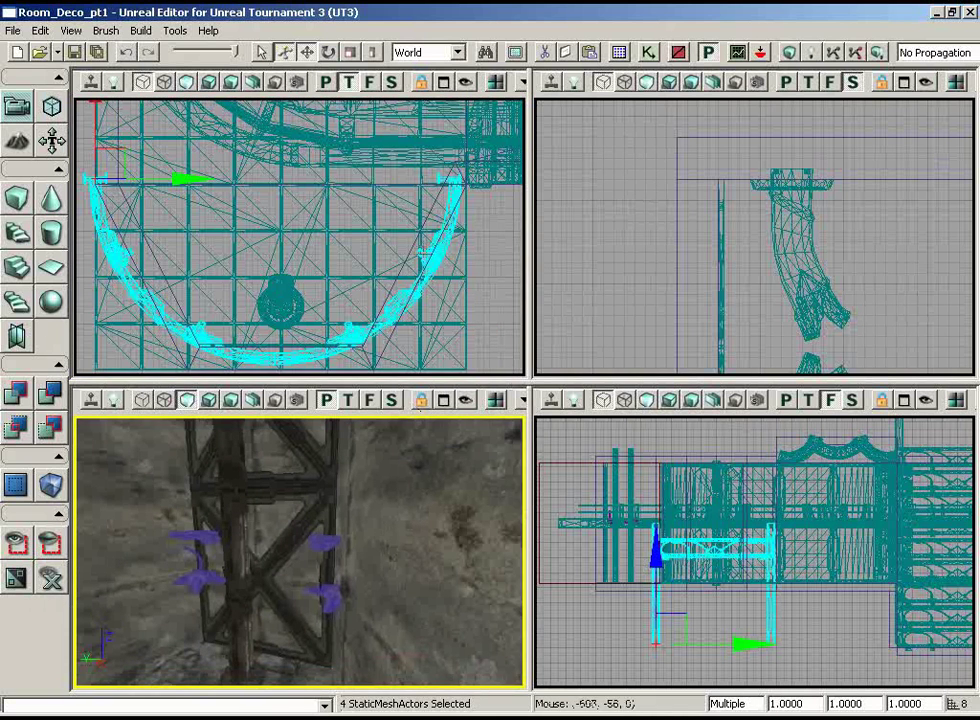
- Select only the two curved arch pieces in the alcove and set their DrawScale to 0.25
left_click(425, 252)
left_click(116, 258, "ctrl")
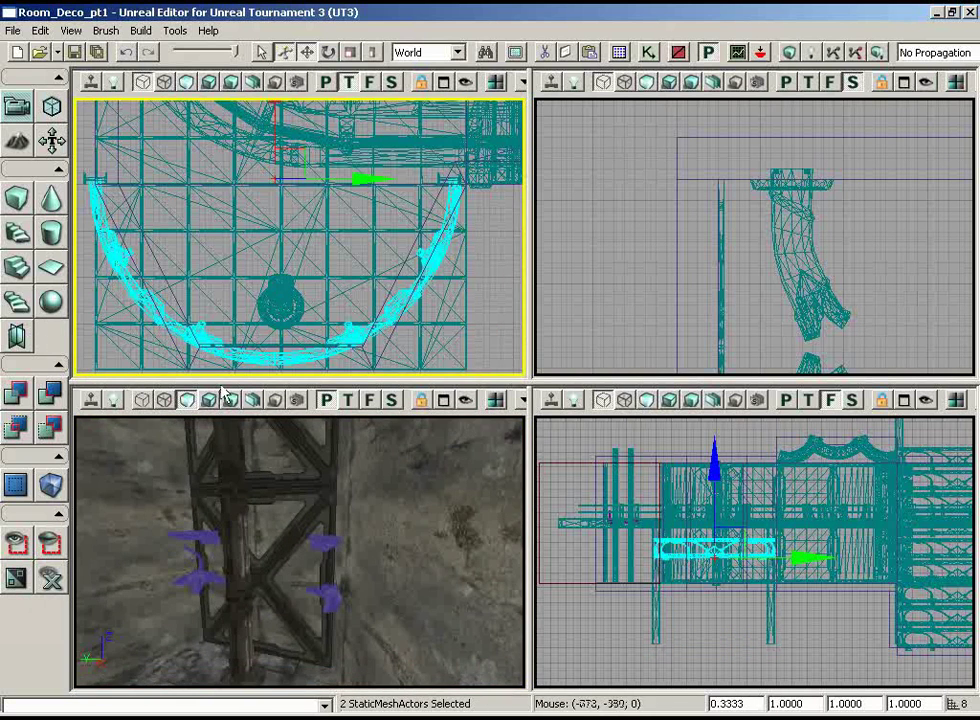
right_click_drag(297, 497, 305, 524)
left_click_drag(305, 525, 305, 525)
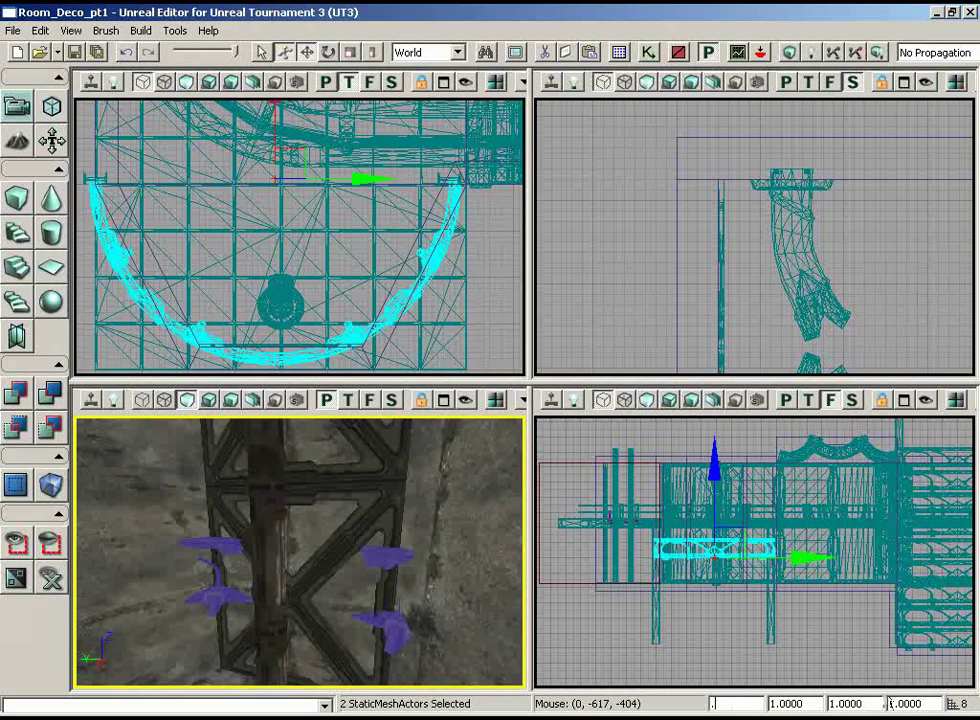
key("Return")
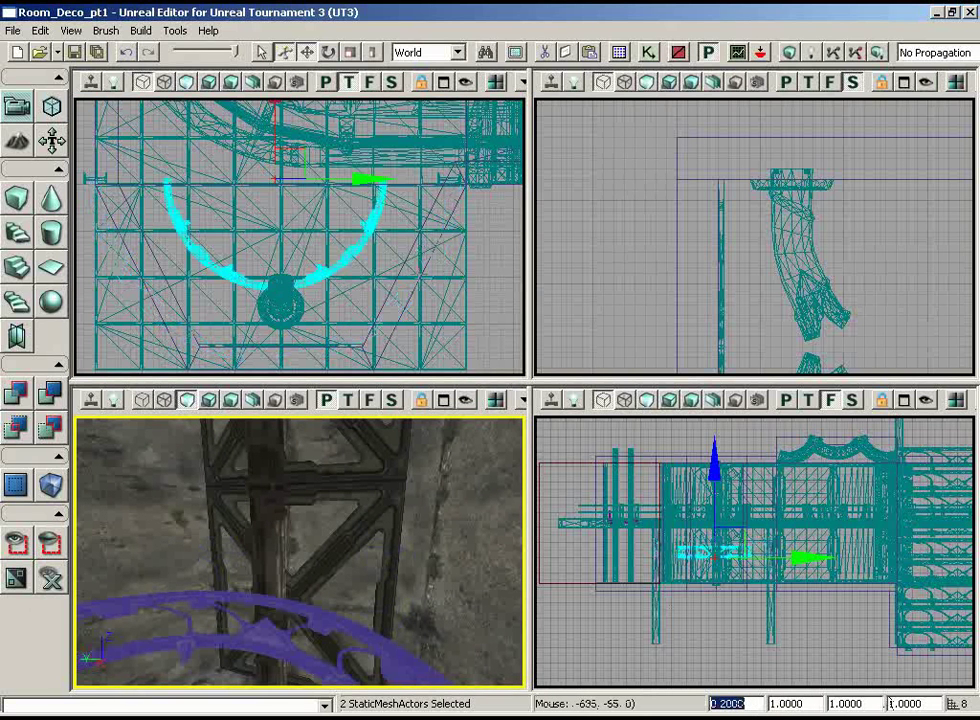
type(".5")
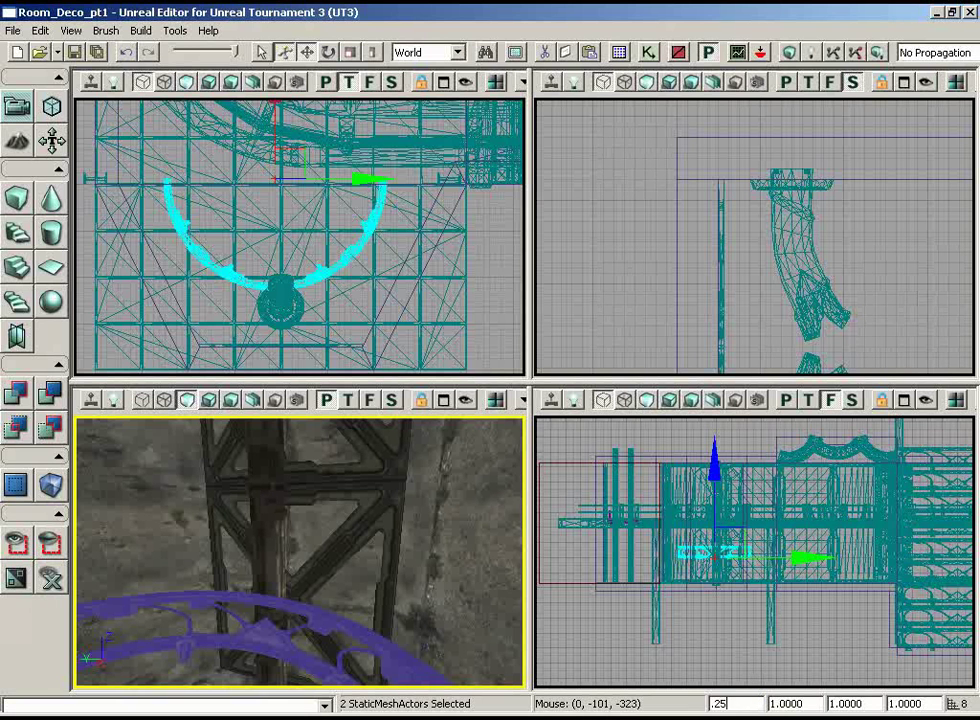
key("Return")
- Shift the two rescaled arch pieces sideways in the top view to center them on the pipe pillar
left_click_drag(423, 314, 530, 161)
left_click_drag(302, 157, 316, 157)
left_click_drag(394, 325, 360, 303)
scroll(368, 375, "up", 2)
mouse_move(398, 493)
left_mouse_down()
mouse_move(160, 546)
mouse_move(157, 525)
mouse_move(86, 423)
mouse_move(398, 501)
left_mouse_up()
- Move the two vertical posts in the top view to meet the ends of the rescaled arch pieces
left_click(291, 576)
left_click_drag(431, 284, 421, 273)
scroll(400, 230, "up", 6)
left_click_drag(409, 223, 246, 212)
left_click_drag(332, 356, 168, 180)
left_click(247, 247)
left_click_drag(247, 247, 395, 216)
left_click_drag(387, 302, 346, 381)
left_click_drag(382, 232, 382, 288)
- Select both vertical posts and raise them along Z in the front view so they span the alcove from floor to ceiling
right_click_drag(366, 505, 480, 490)
left_click_drag(480, 490, 335, 533)
left_click_drag(440, 533, 376, 524)
left_click(620, 637)
left_click_drag(619, 630, 604, 642)
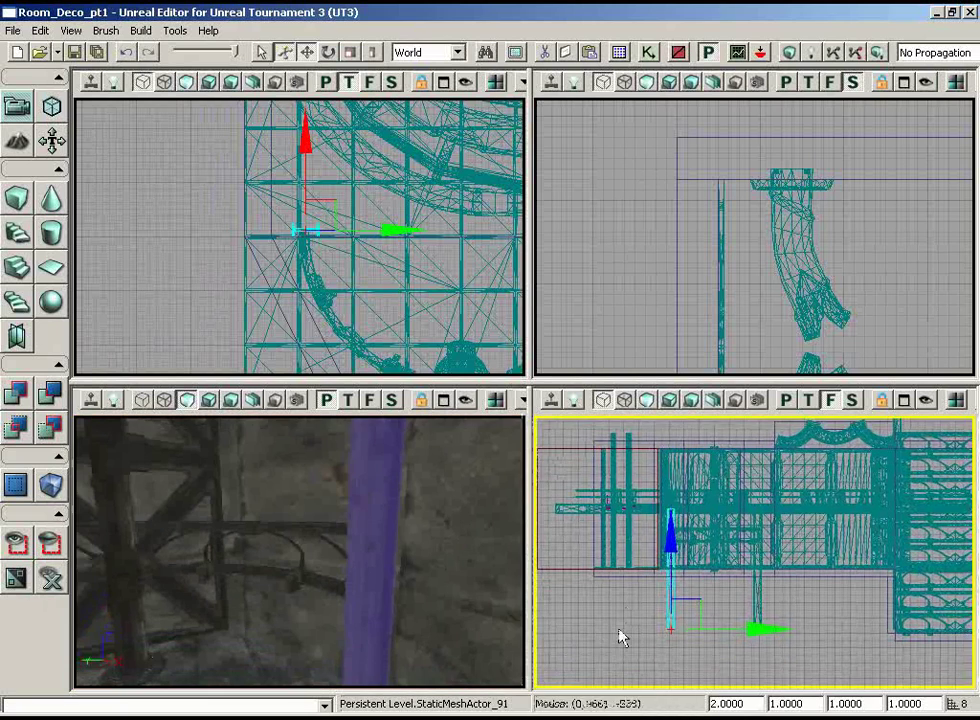
left_click_drag(400, 560, 72, 518)
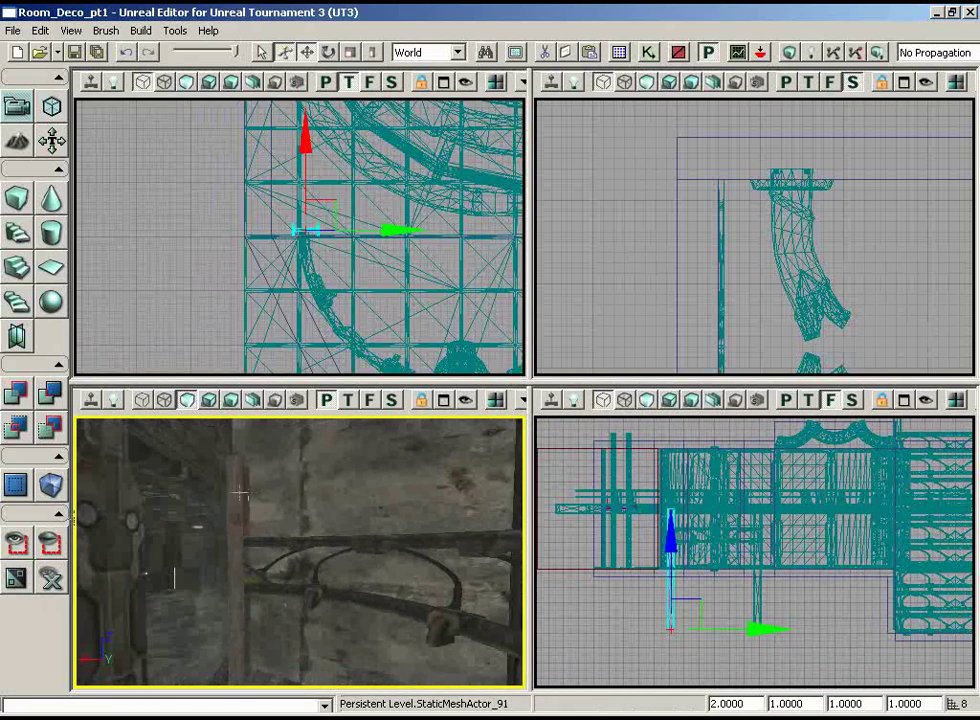
left_click(240, 493, "ctrl")
right_click_drag(695, 639, 657, 684)
scroll(695, 639, "up", 4)
scroll(695, 639, "down", 2)
left_click_drag(740, 615, 740, 497)
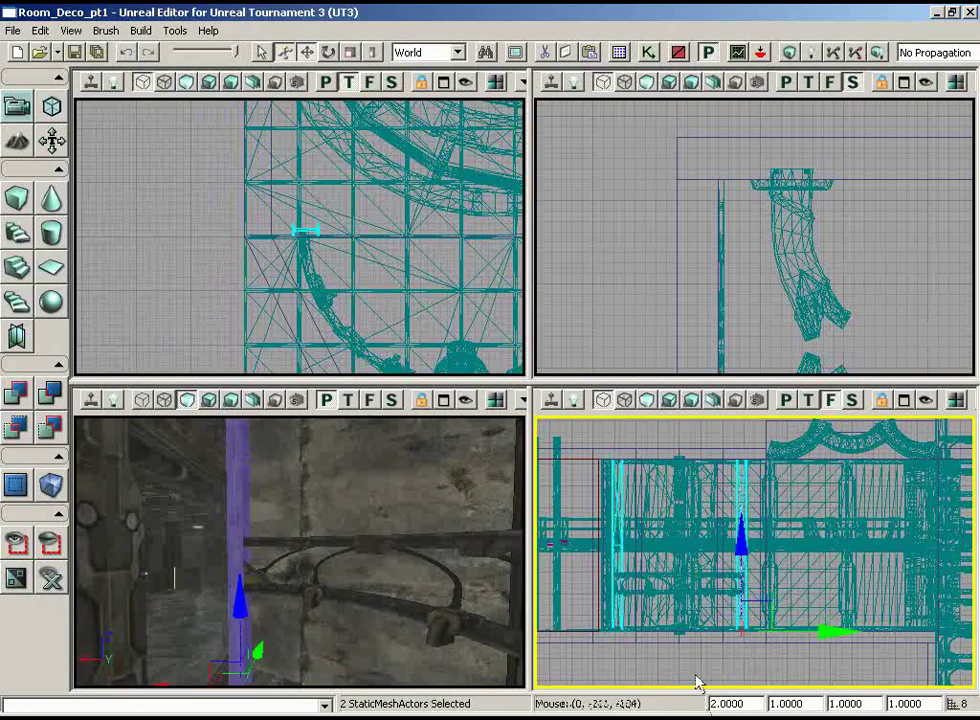
- Select both curved arch pieces and examine how they meet the vertical posts and the pipe pillar
scroll(687, 672, "up", 6)
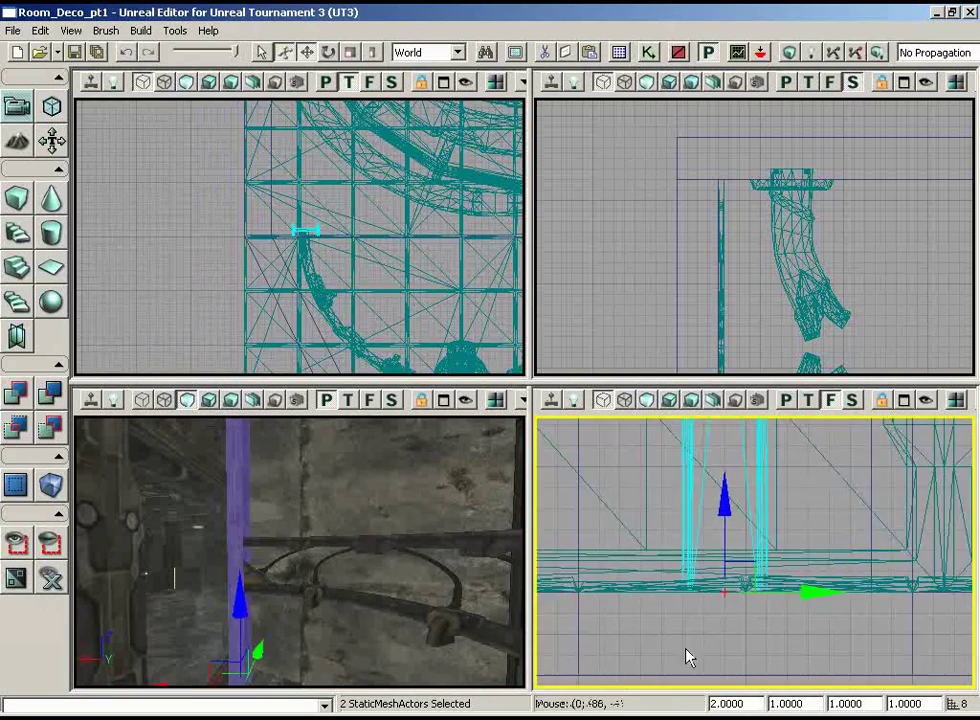
right_click_drag(686, 647, 556, 418)
right_click_drag(333, 628, 283, 637)
left_click_drag(283, 636, 325, 594)
left_click(383, 520)
left_click(271, 522, "ctrl")
left_click_drag(271, 522, 402, 488)
right_click_drag(369, 288, 519, 348)
right_click_drag(308, 566, 104, 562)
left_click_drag(104, 563, 310, 568)
right_click_drag(384, 300, 421, 376)
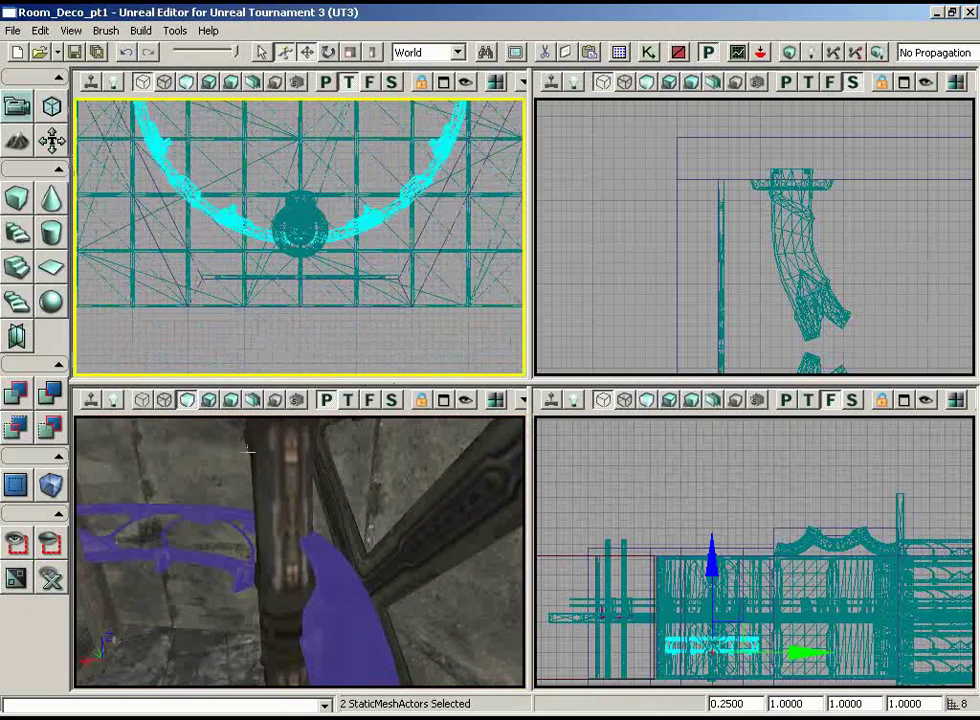
left_click_drag(267, 463, 403, 560)
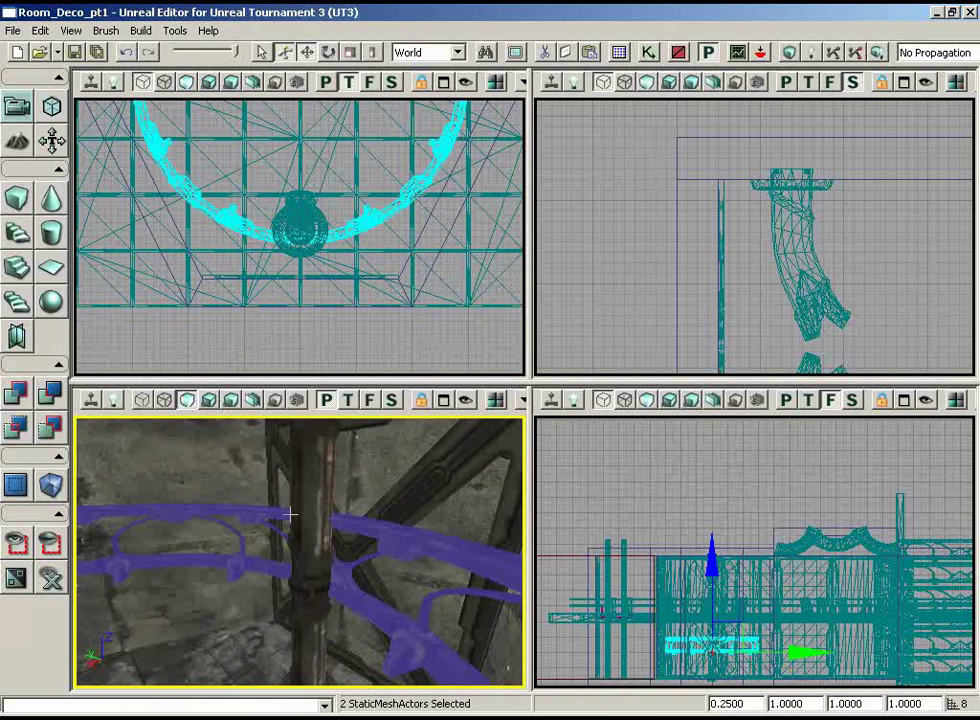
left_click_drag(369, 518, 337, 528)
- Select all six meshes that make up the pipe pillar, including its vent caps
right_click_drag(296, 562, 319, 595)
left_click(300, 599)
left_click(285, 452, "ctrl")
right_click_drag(344, 460, 321, 480)
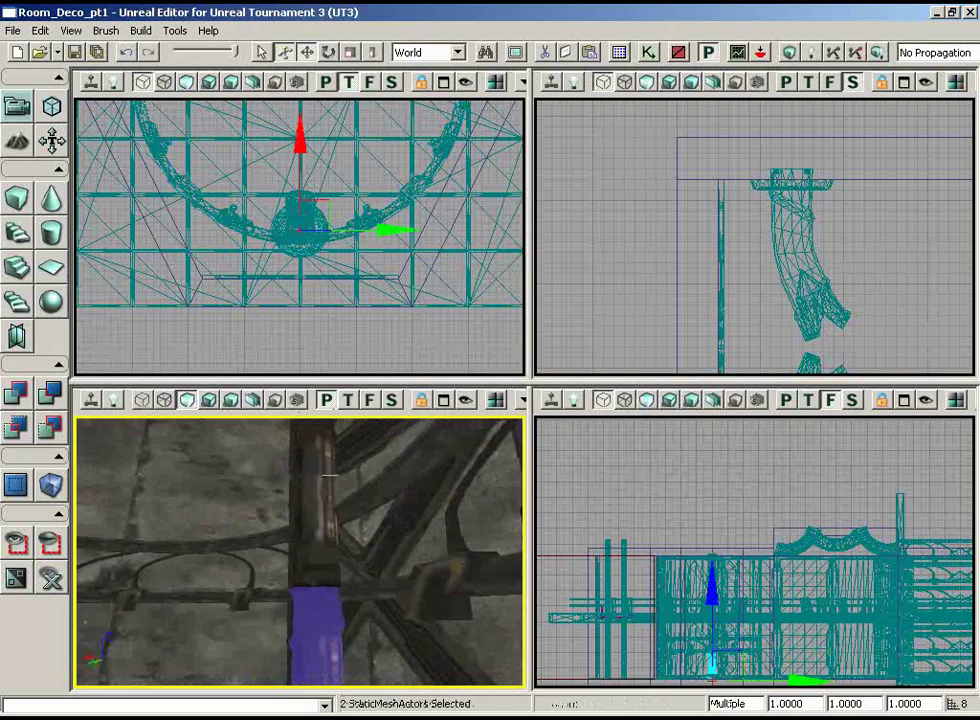
left_click(321, 480, "ctrl")
right_click_drag(364, 519, 364, 517)
left_click(323, 520, "ctrl")
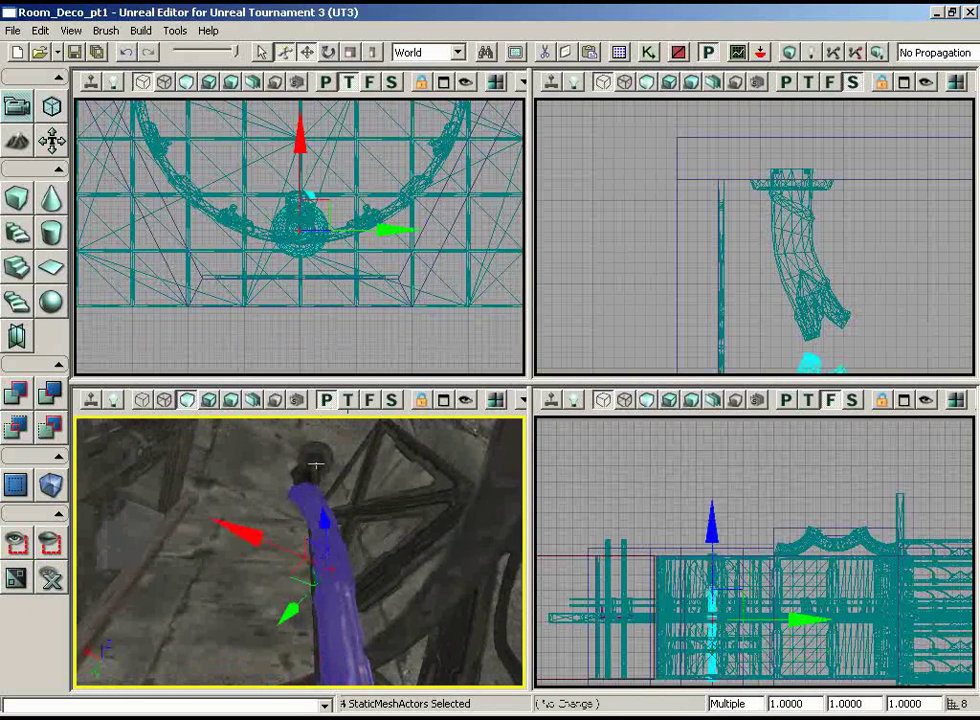
left_click(316, 460, "ctrl")
left_click(324, 453, "ctrl")
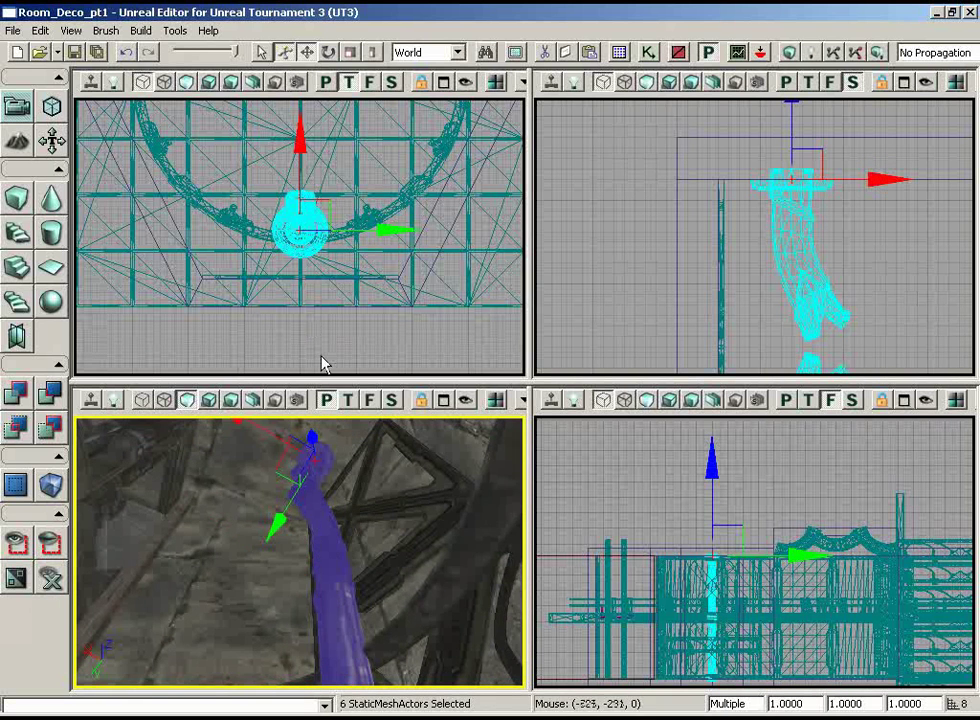
- Move the whole pipe pillar along X in the top view toward the girder on the alcove's end wall
right_click_drag(334, 459, 397, 533)
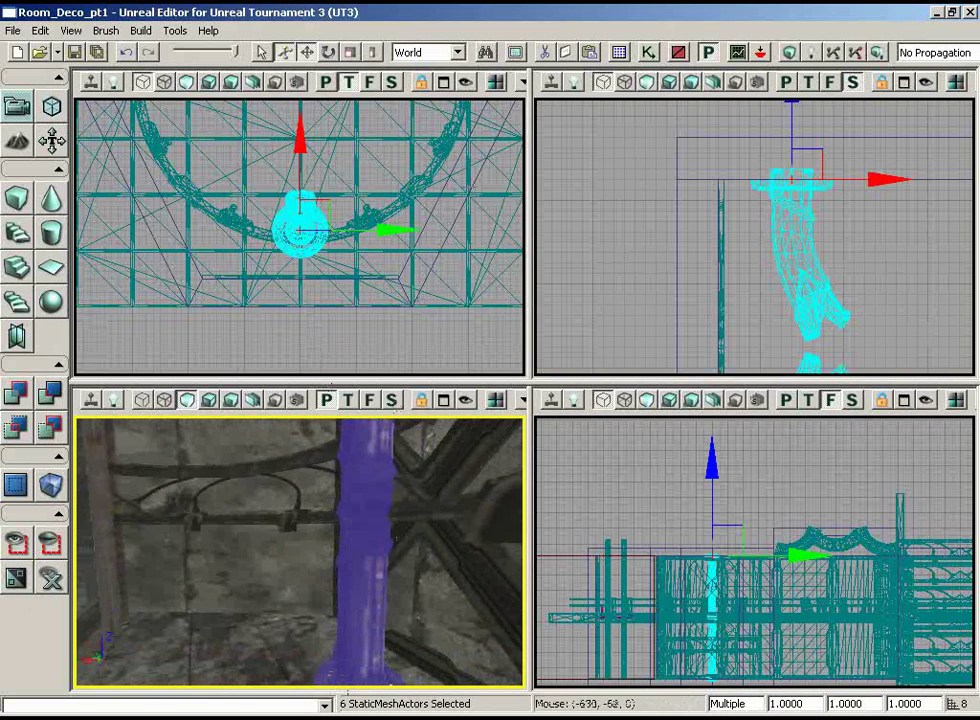
left_click(300, 136)
left_click_drag(300, 136, 298, 149)
left_click_drag(392, 580, 440, 622)
left_click_drag(291, 151, 292, 151)
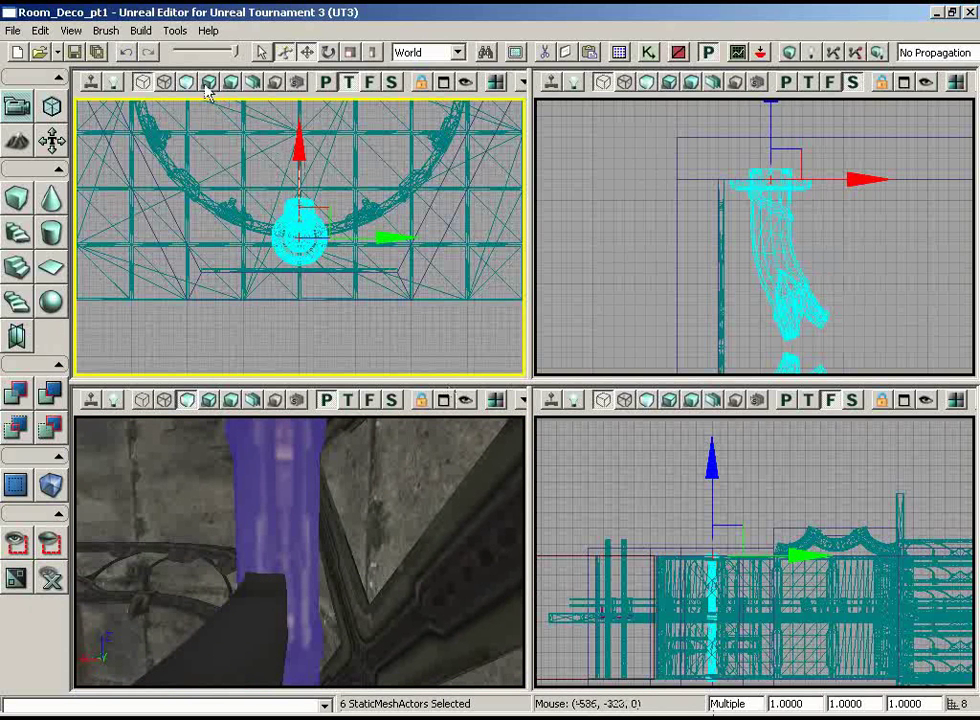
- Set the drag grid to 4 and nudge the pillar along X in line with the arch ends
left_click(71, 31)
mouse_move(158, 156)
left_click(366, 211)
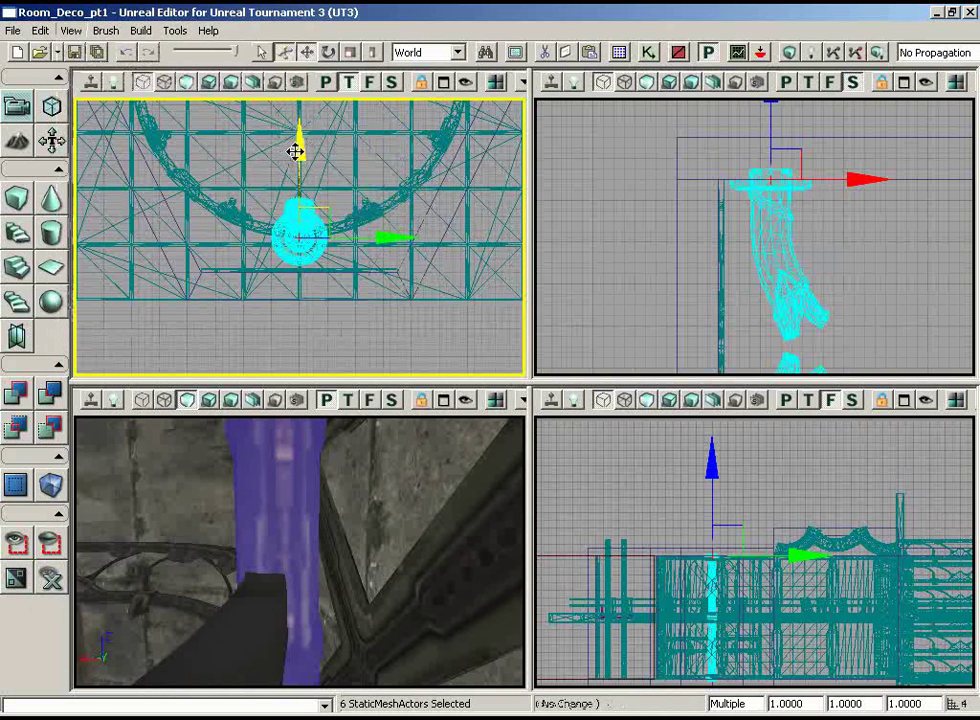
left_click_drag(295, 151, 295, 151)
right_click_drag(326, 470, 400, 505)
left_click_drag(400, 505, 335, 568)
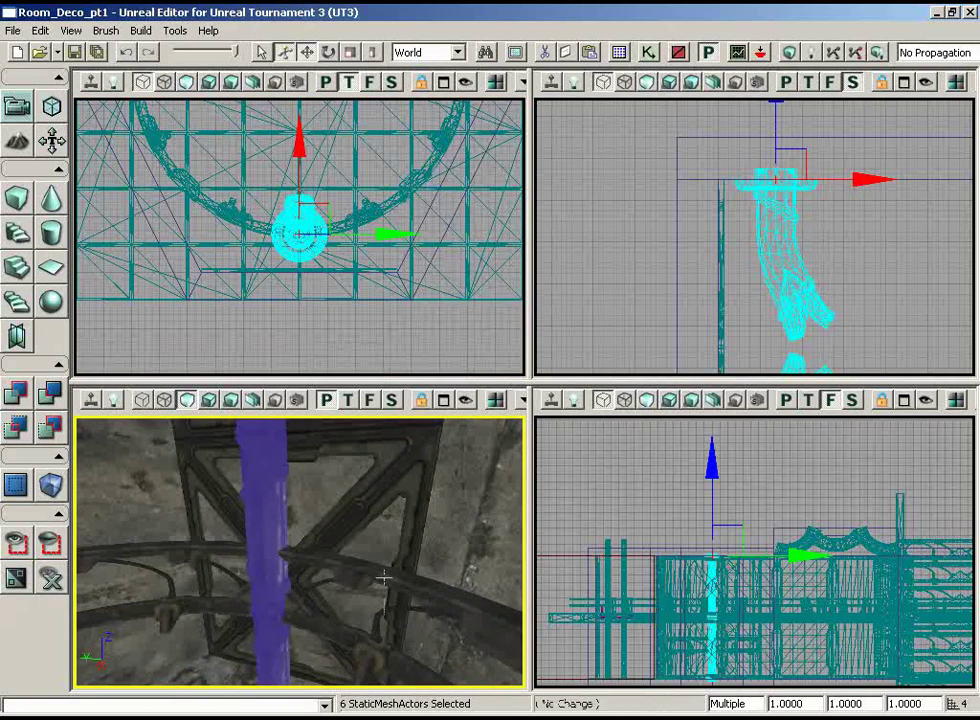
- Set the drag grid to 8 and shift each curved arch piece outward along Y, away from the pipe pillar
left_click(383, 578)
right_click_drag(295, 230, 303, 272)
scroll(303, 272, "up", 2)
right_click_drag(270, 332, 322, 388)
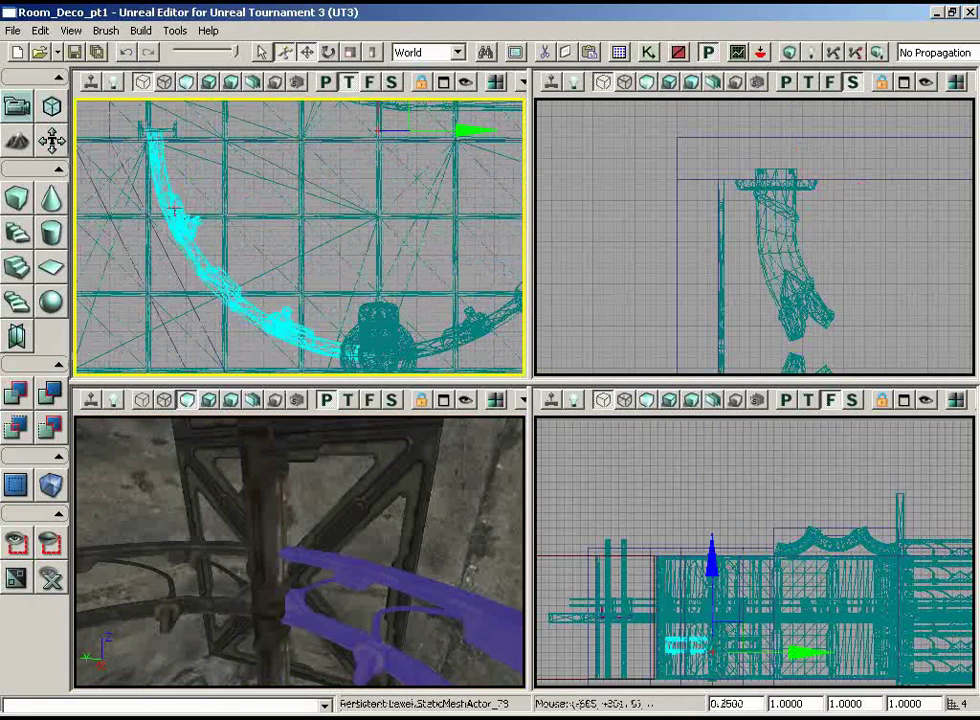
left_click(71, 30)
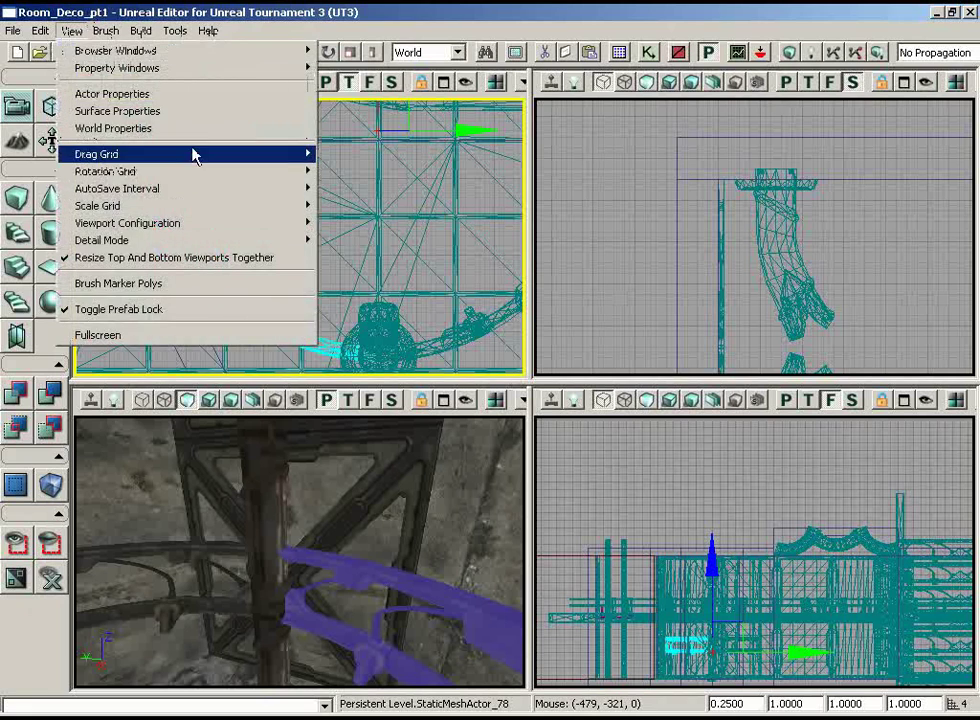
left_click(196, 154)
left_click(389, 227)
scroll(110, 235, "up", 4)
right_click_drag(505, 168, 492, 194)
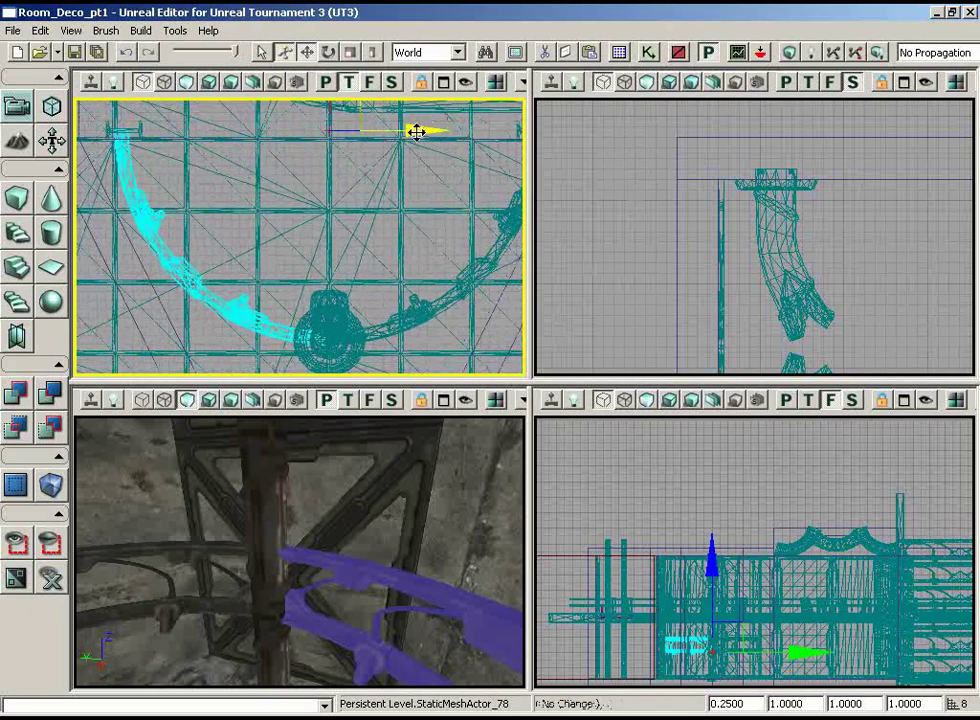
mouse_move(414, 131)
left_mouse_down()
mouse_move(378, 125)
mouse_move(409, 130)
left_mouse_up()
left_click(422, 311)
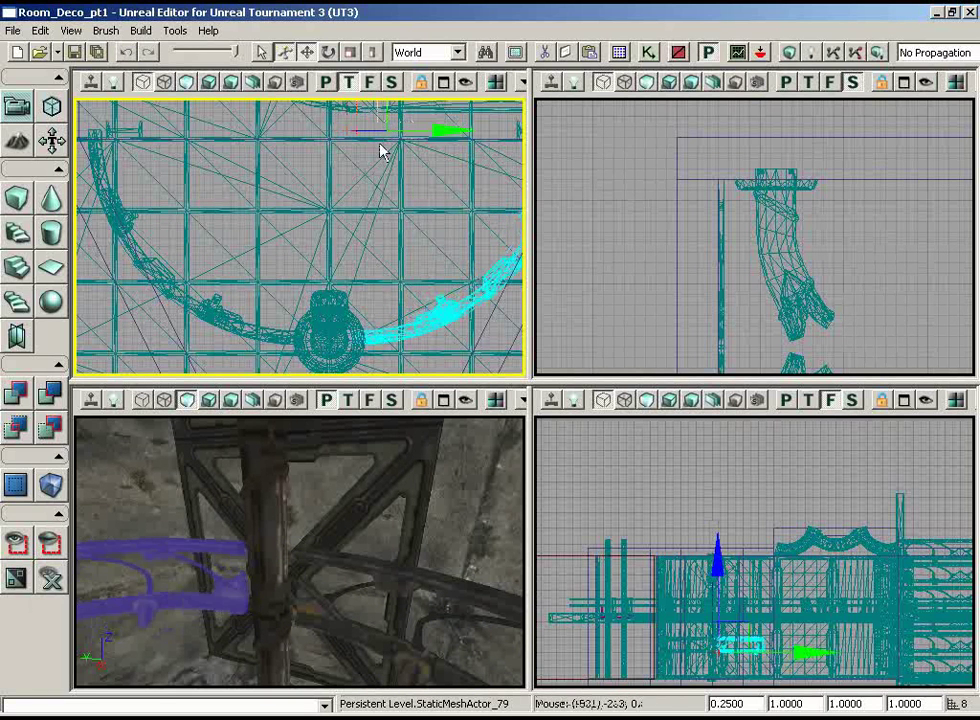
left_click_drag(384, 485, 364, 473)
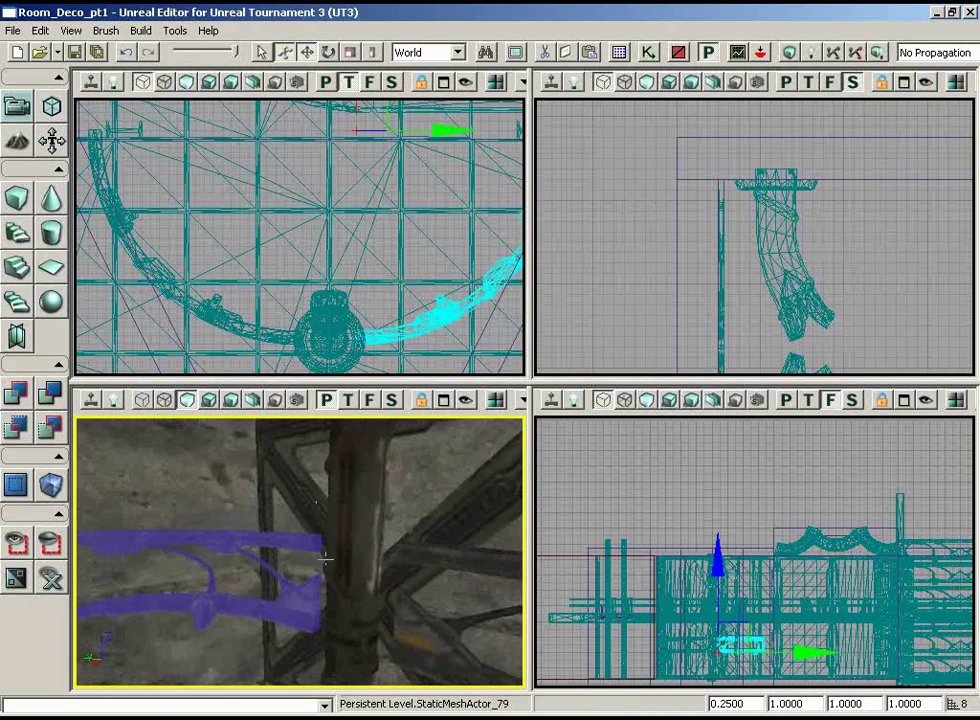
- Pick the static mesh S_LT_Deco_SM_GirdX_360 from the LT_Deco package
right_click_drag(400, 608, 465, 605)
left_click(400, 515)
mouse_move(466, 505)
right_mouse_down()
mouse_move(443, 459)
mouse_move(463, 508)
right_mouse_up()
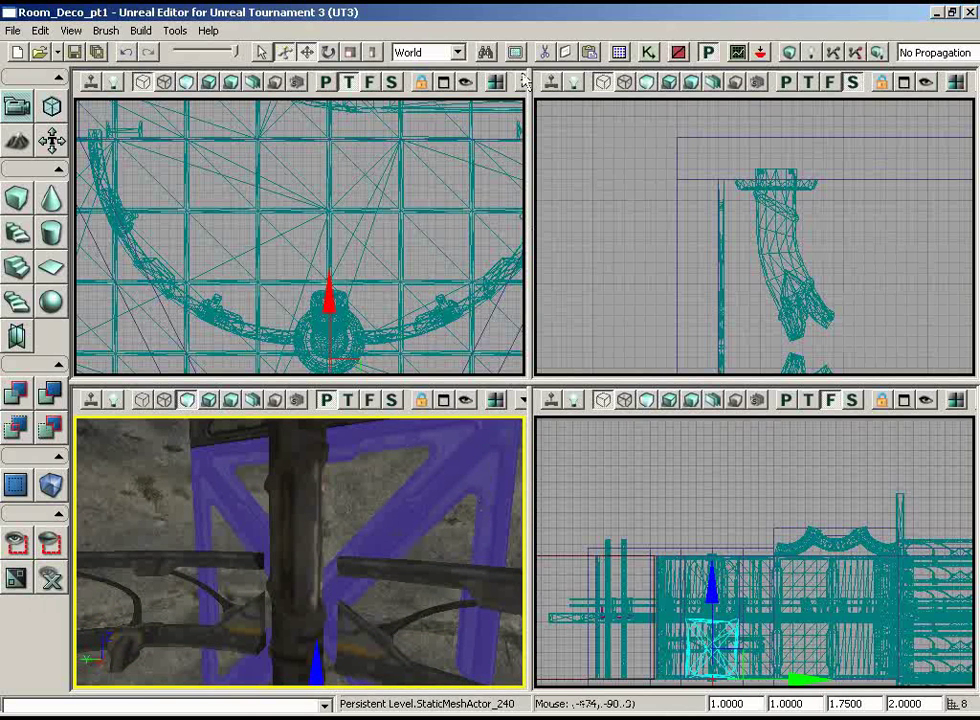
left_click(619, 52)
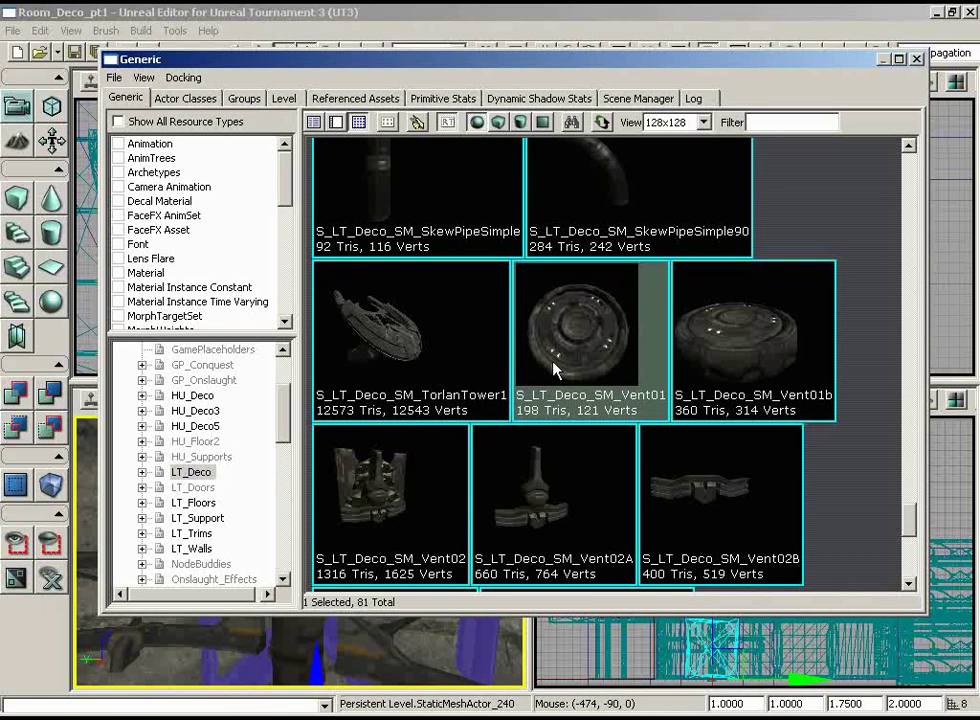
left_click_drag(278, 430, 284, 437)
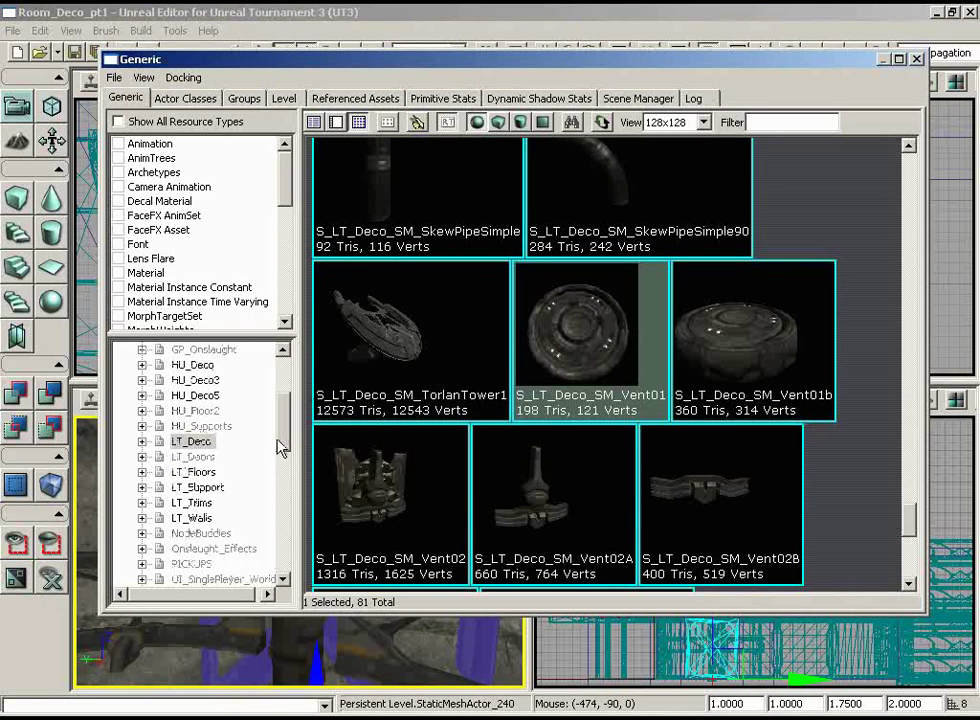
left_click_drag(908, 527, 881, 367)
scroll(882, 374, "up", 10)
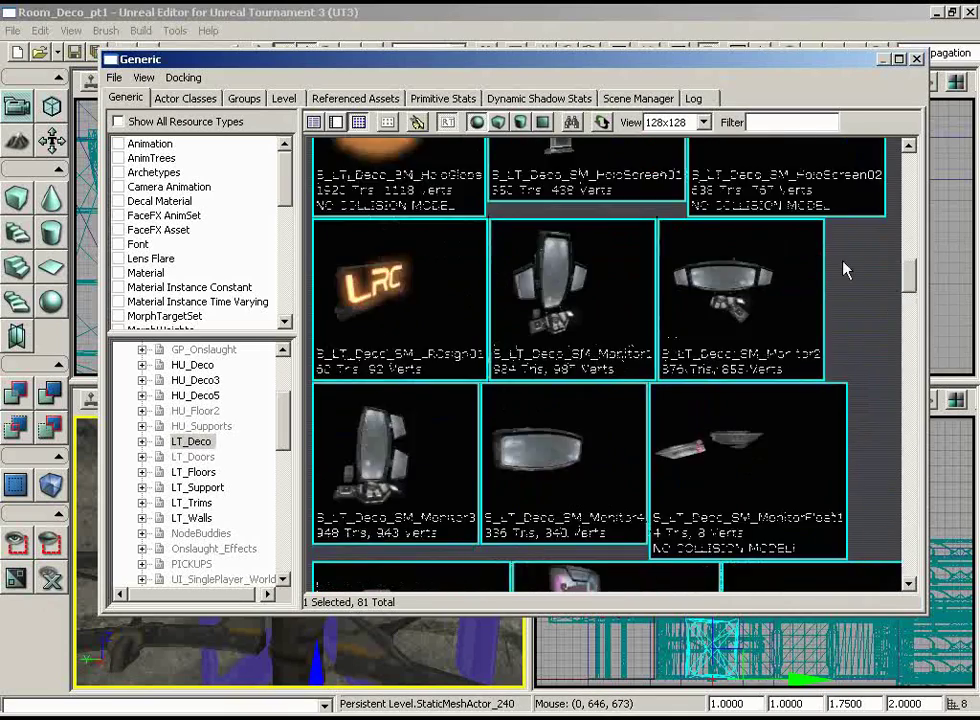
scroll(845, 209, "up", 6)
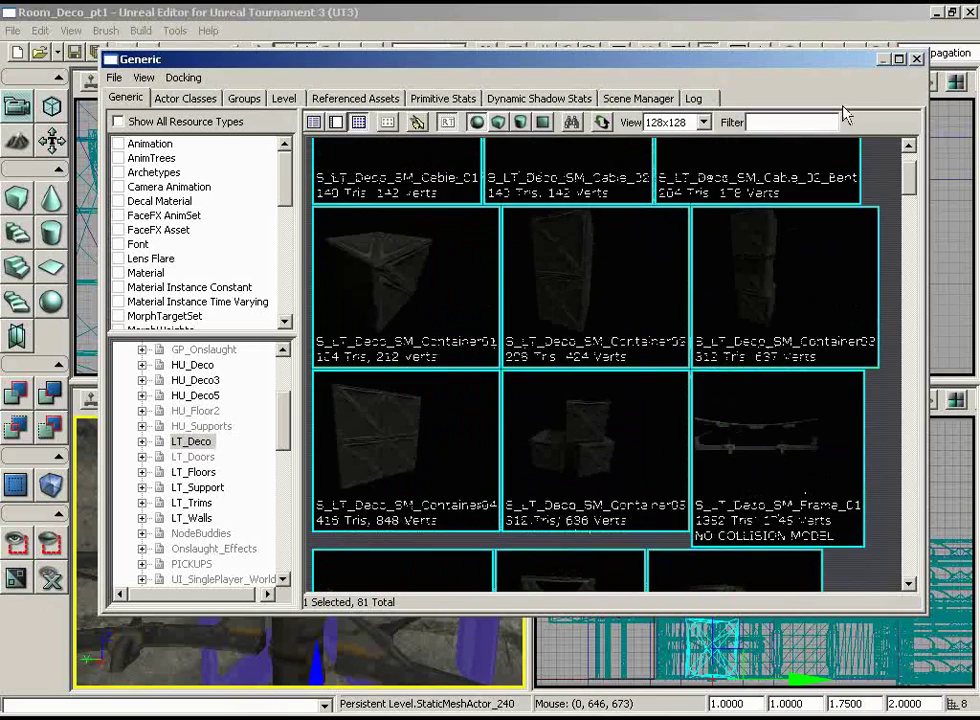
scroll(886, 267, "down", 5)
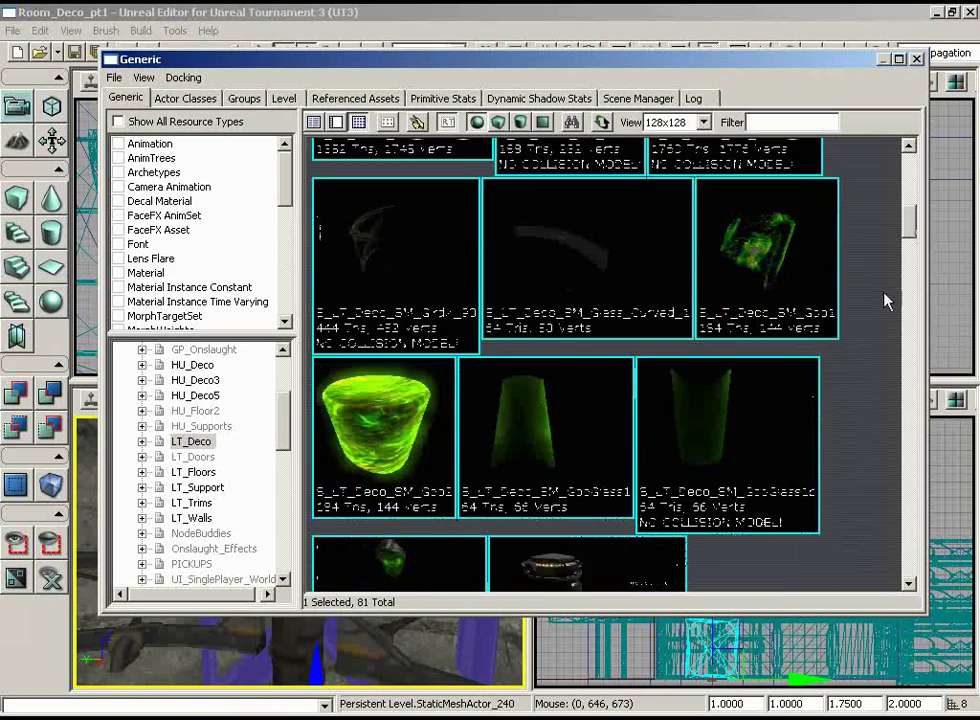
scroll(884, 256, "up", 3)
scroll(880, 270, "up", 1)
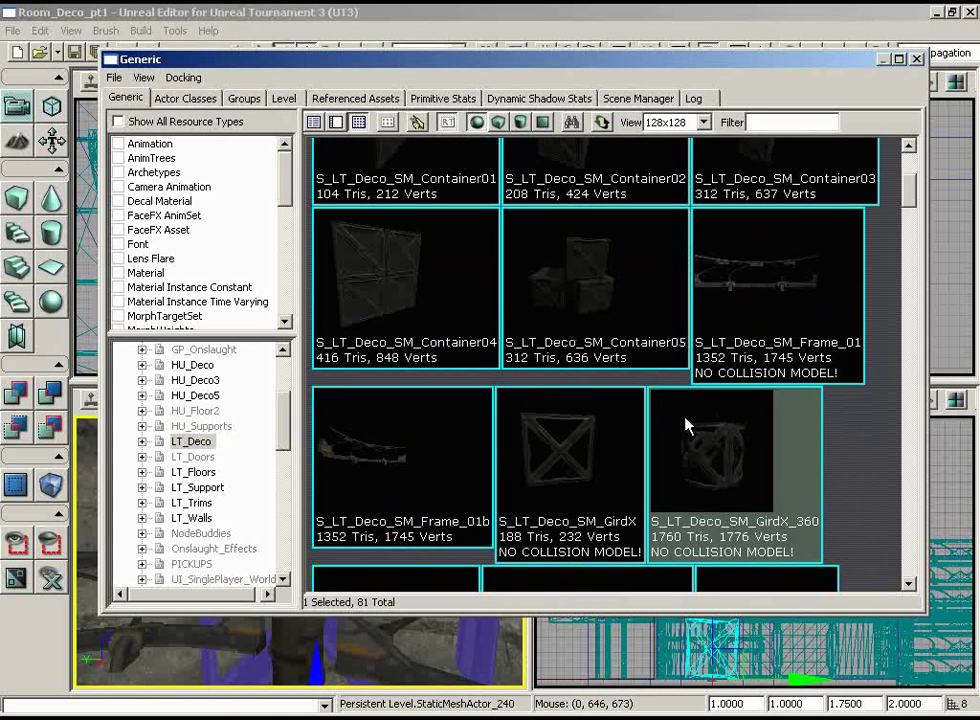
left_click(916, 59)
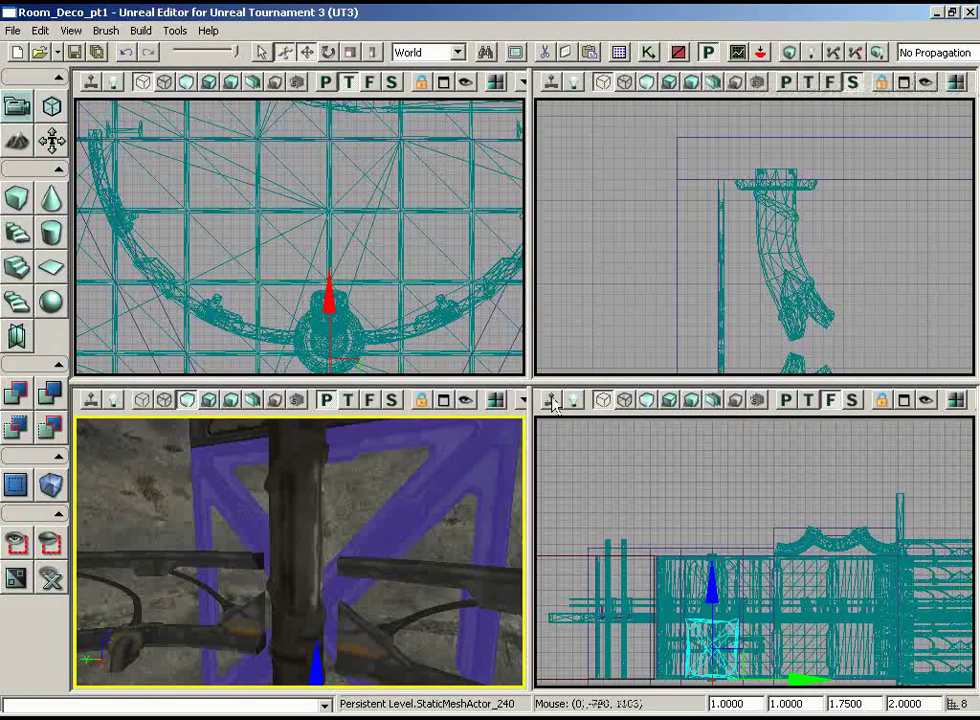
- Add the S_LT_Deco_SM_GirdX_360 mesh in the alcove and move it over the pipe pillar in the top view
left_click_drag(316, 548, 381, 534)
right_click(347, 521)
mouse_move(452, 686)
left_click(350, 591)
scroll(465, 370, "up", 3)
left_click_drag(394, 197, 337, 205)
scroll(392, 214, "up", 6)
right_click_drag(392, 214, 412, 218)
left_click_drag(338, 175, 336, 163)
scroll(462, 138, "down", 4)
mouse_move(466, 137)
right_mouse_down()
mouse_move(464, 155)
mouse_move(478, 134)
right_mouse_up()
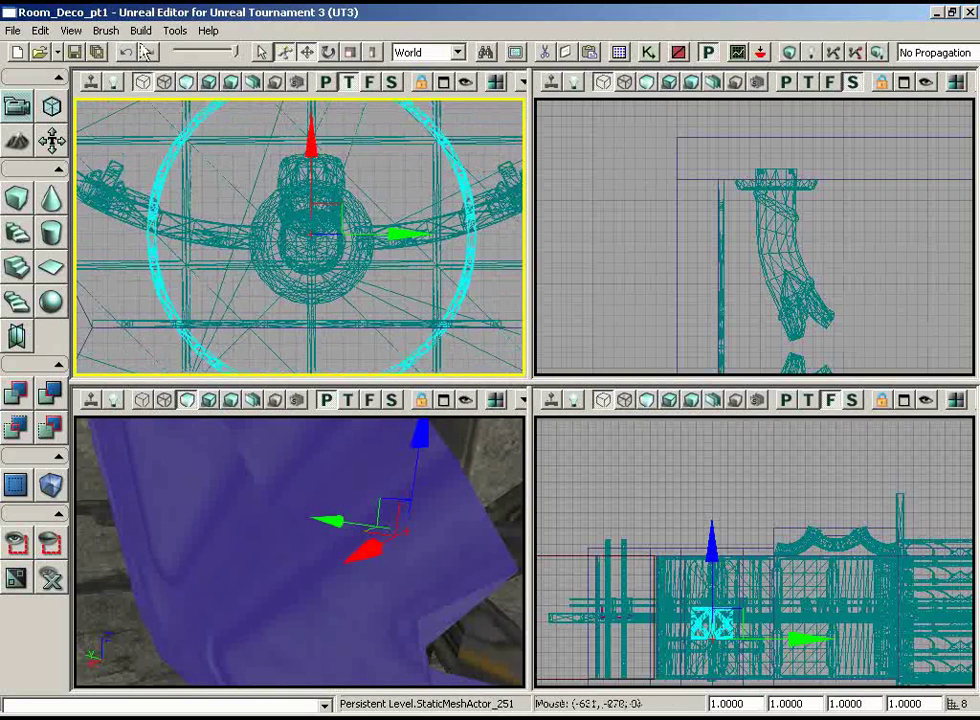
- Set the drag grid to 4 and fine-tune the ring girder's X position to center it on the pillar
left_click(71, 30)
mouse_move(149, 153)
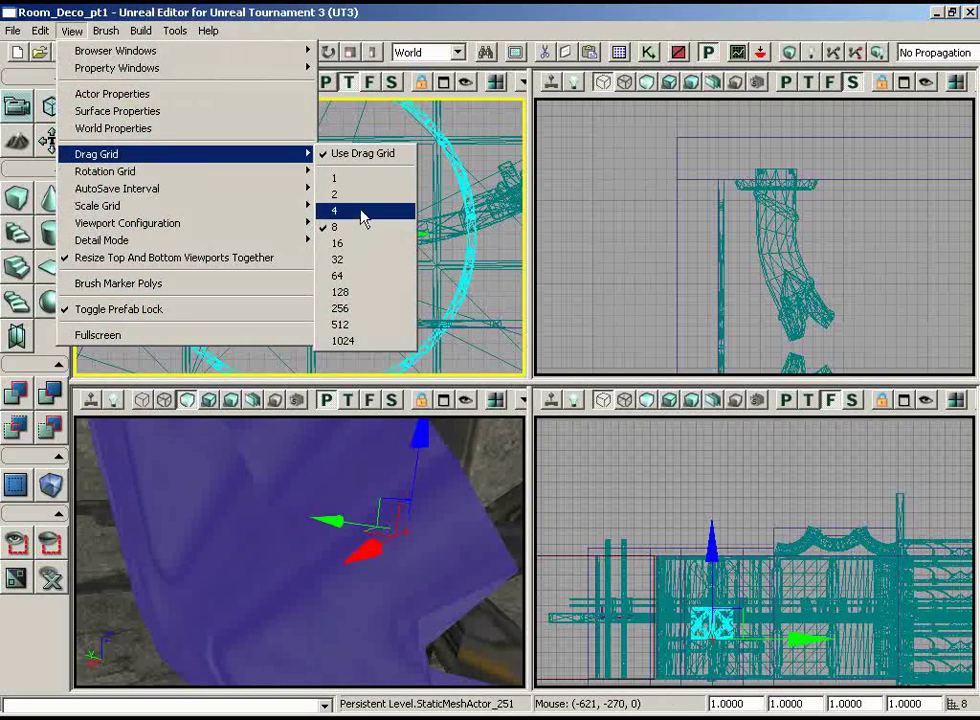
left_click(367, 210)
left_click_drag(311, 131, 311, 183)
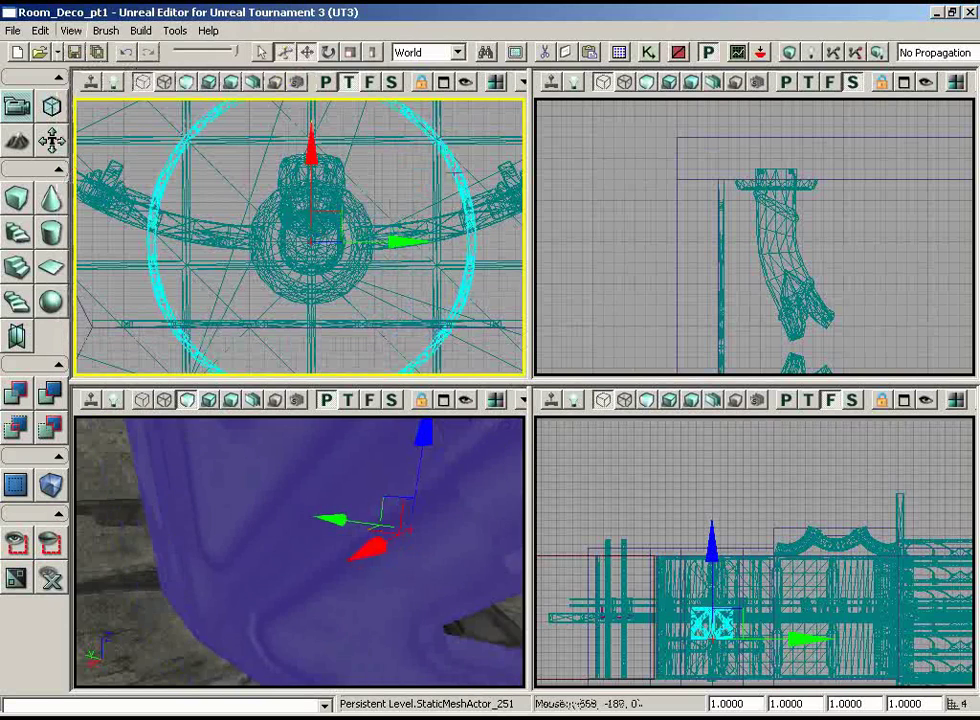
scroll(418, 176, "down", 2)
mouse_move(276, 508)
left_mouse_down()
mouse_move(270, 540)
mouse_move(278, 500)
left_mouse_up()
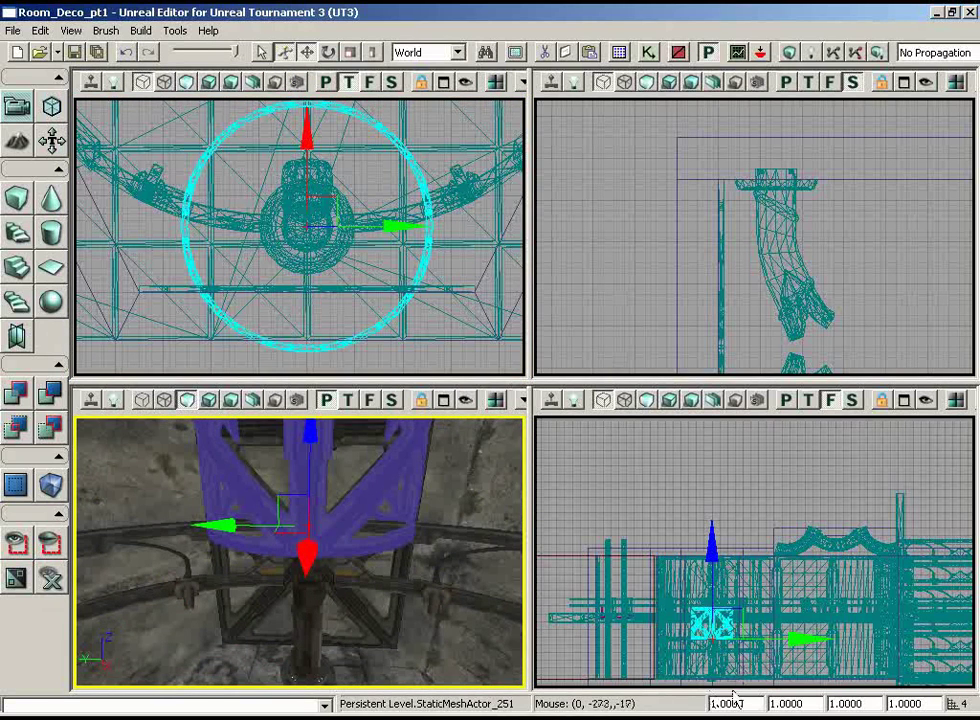
- Scale the ring girder down around the pillar, trying DrawScale 0.5 and 0.25 before settling on 0.3
type("0.5")
key("Return")
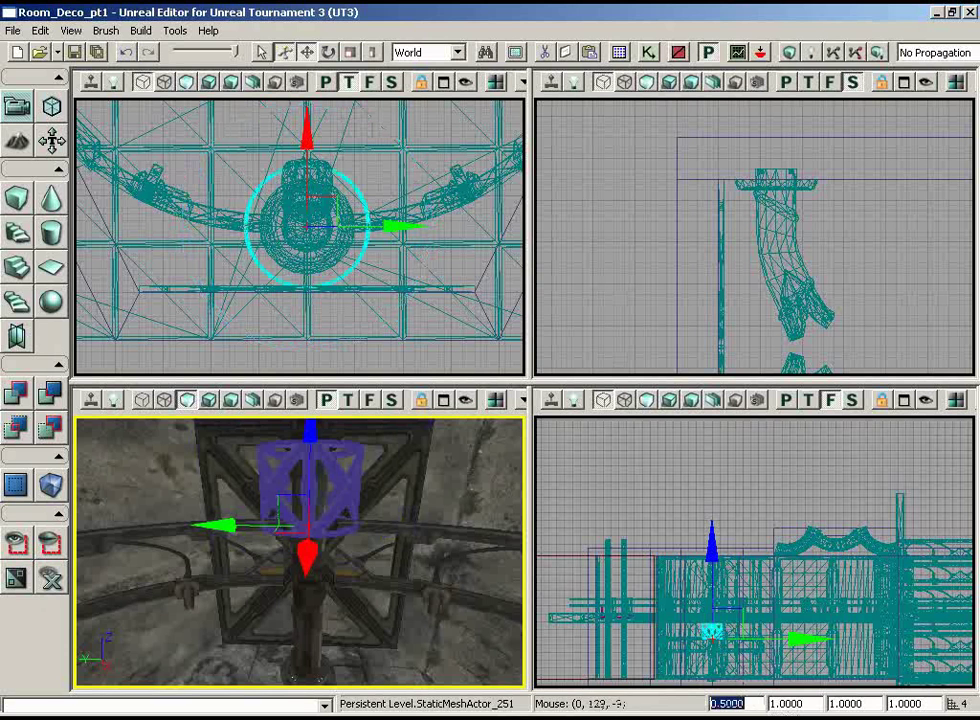
left_click_drag(352, 510, 338, 488)
type("0.25")
key("Return")
left_click_drag(371, 452, 328, 449)
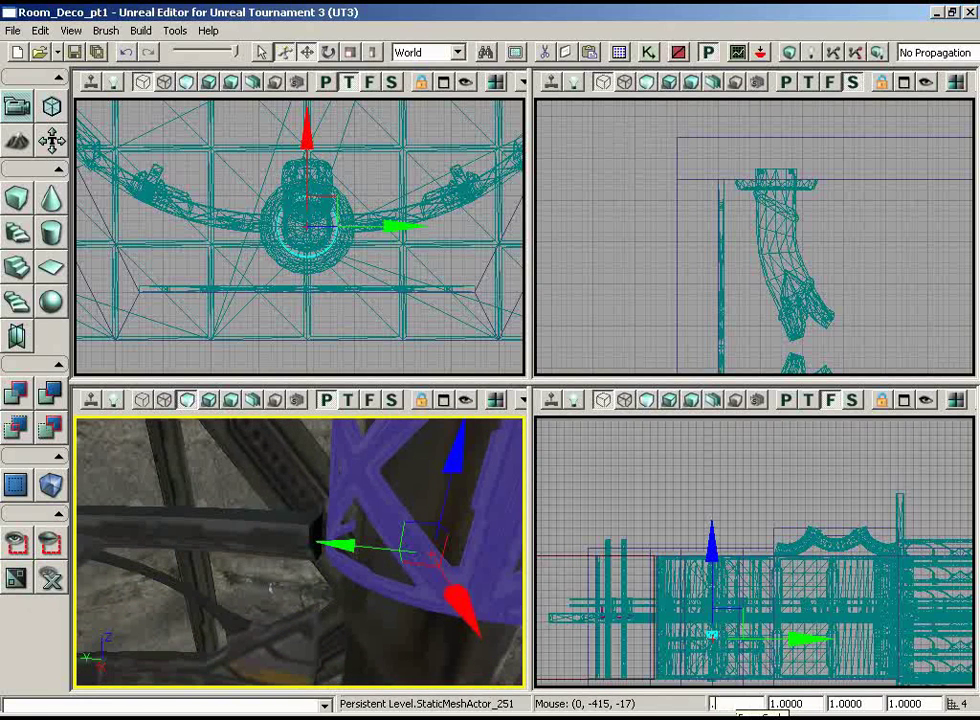
key("Return")
left_click_drag(272, 491, 262, 446)
- Select both curved arch pieces and raise them along Z in the front view to the level of the ring girder
left_click(645, 467)
left_click_drag(645, 467, 564, 518)
left_click_drag(440, 550, 160, 485)
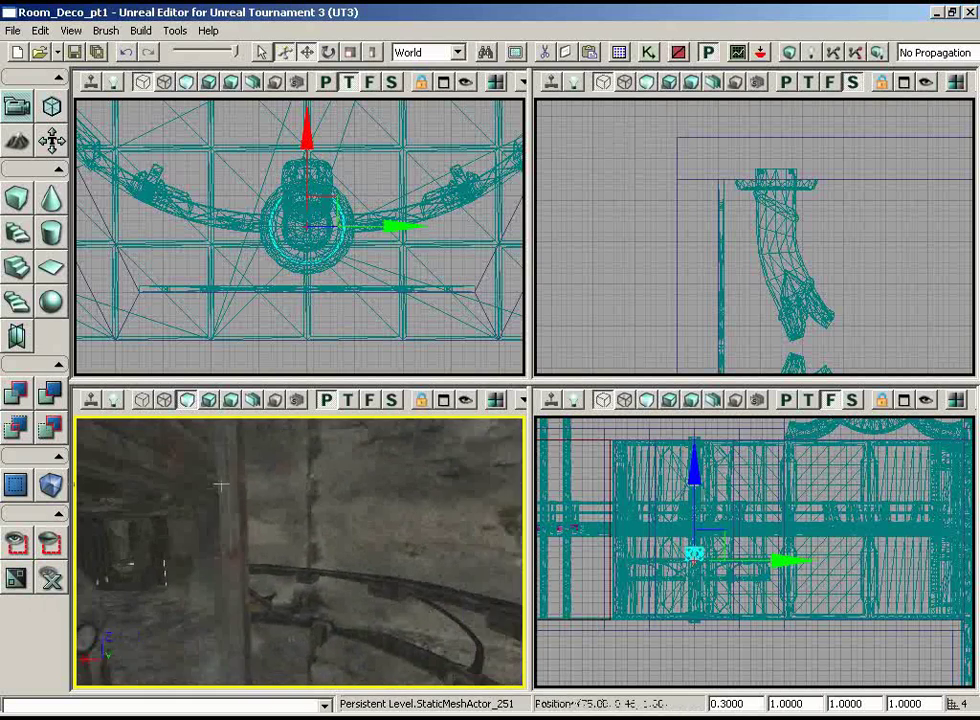
left_click(326, 577)
left_click(331, 576)
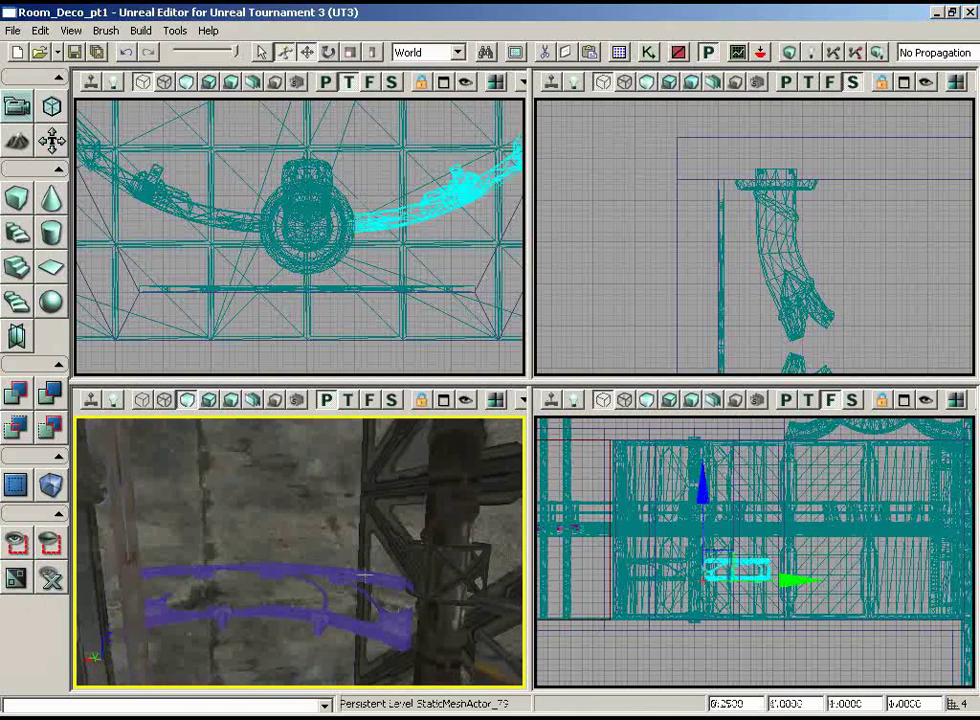
left_click(337, 595, "ctrl")
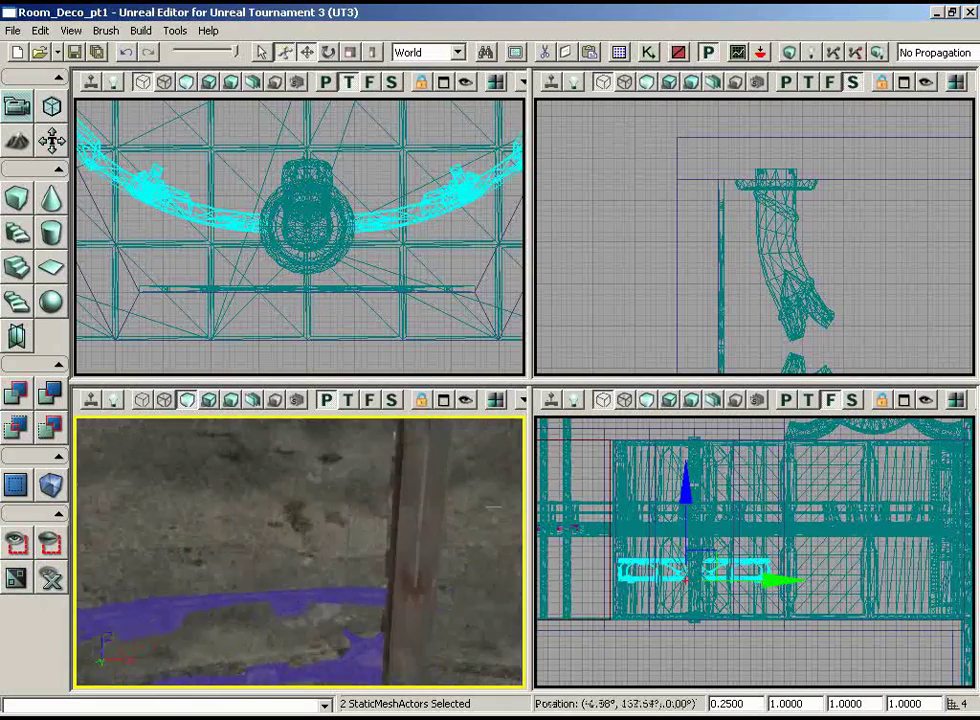
scroll(755, 560, "up", 4)
right_click_drag(720, 560, 861, 608)
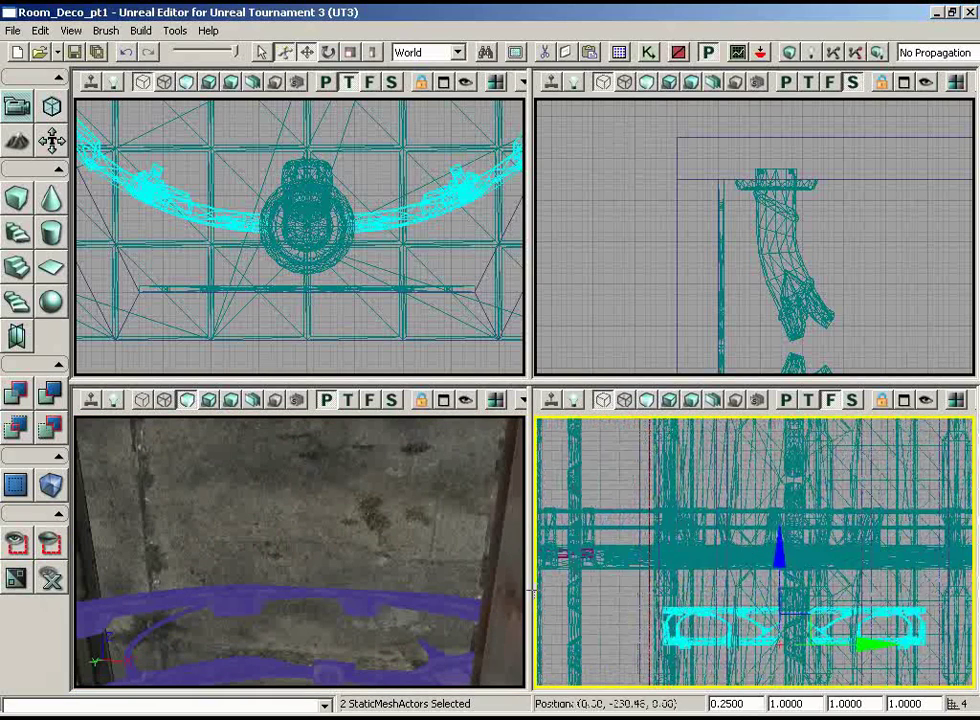
left_click_drag(775, 543, 775, 487)
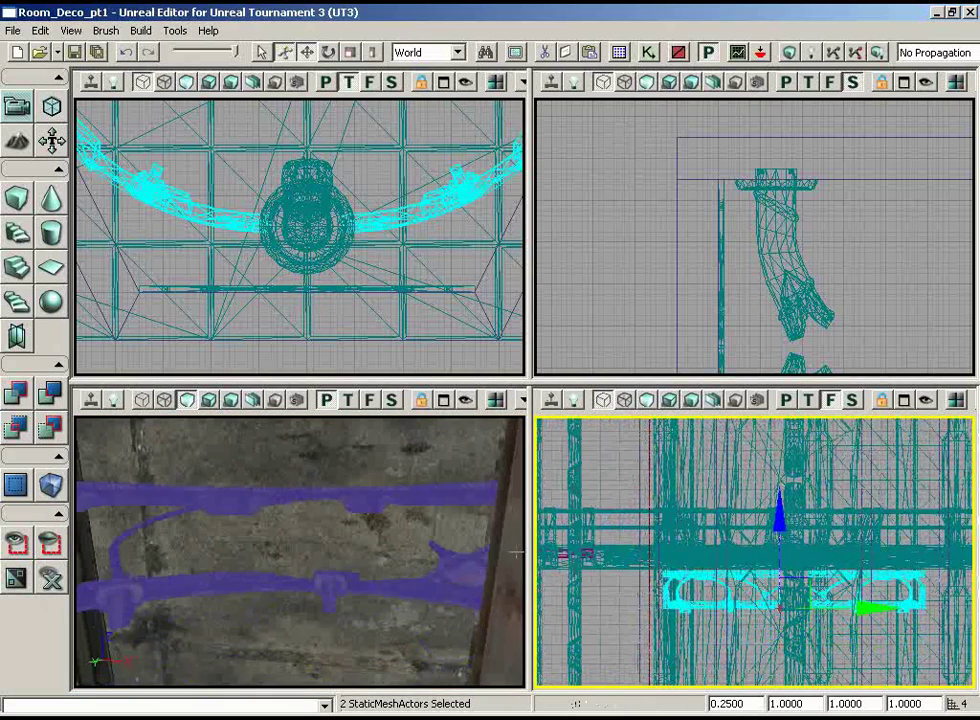
left_click_drag(380, 540, 215, 521)
left_click_drag(104, 591, 472, 498)
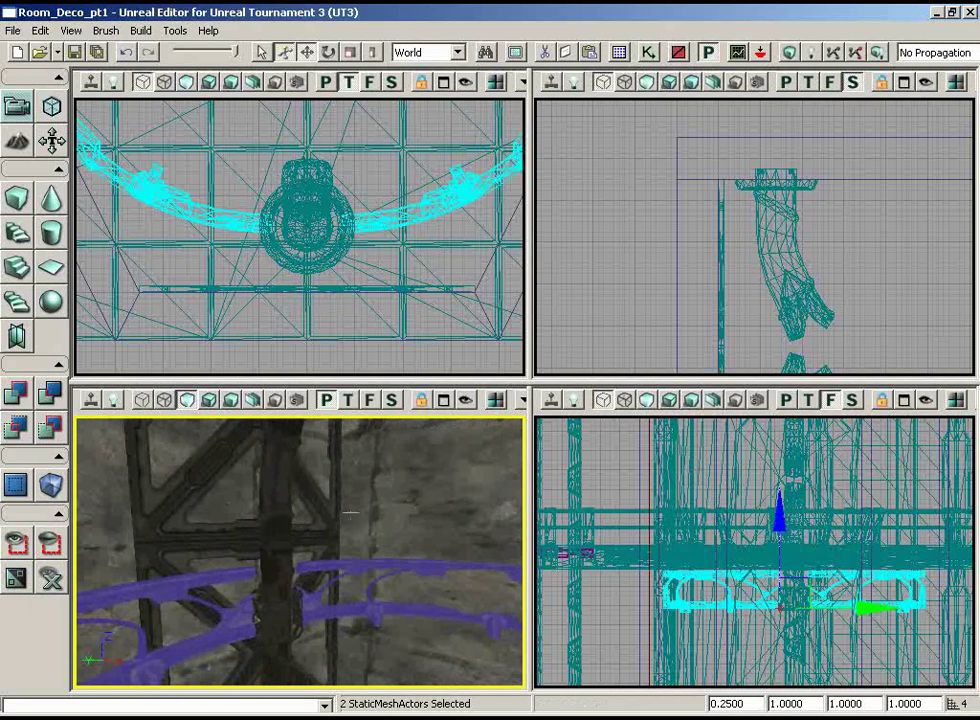
- Raise the ring girder along the pillar above the arch railings in the side view and set its DrawScale3D Z to 2
right_click_drag(365, 514, 523, 463)
left_click_drag(523, 463, 525, 421)
left_click_drag(340, 565, 299, 512)
left_click(243, 635)
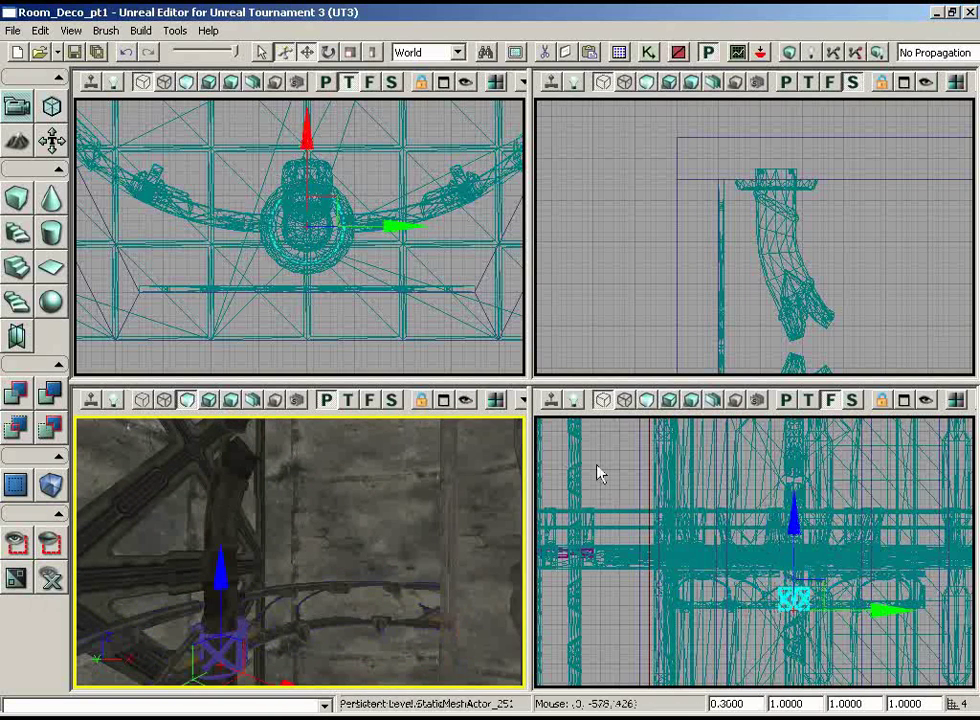
left_click_drag(733, 353, 730, 384)
left_click_drag(762, 245, 763, 109)
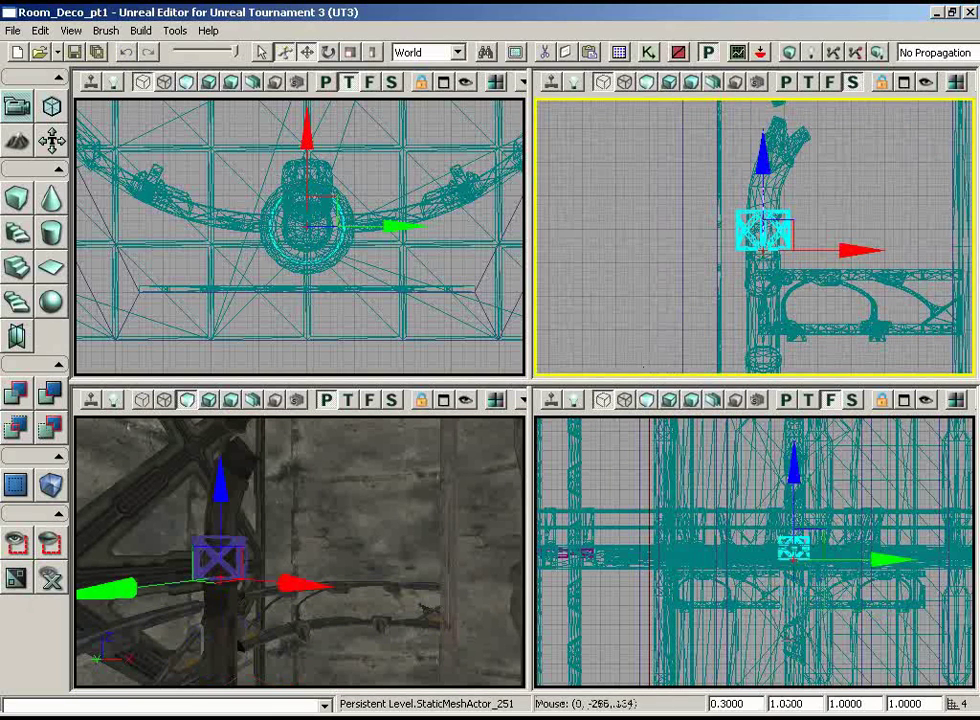
type("2")
key("Return")
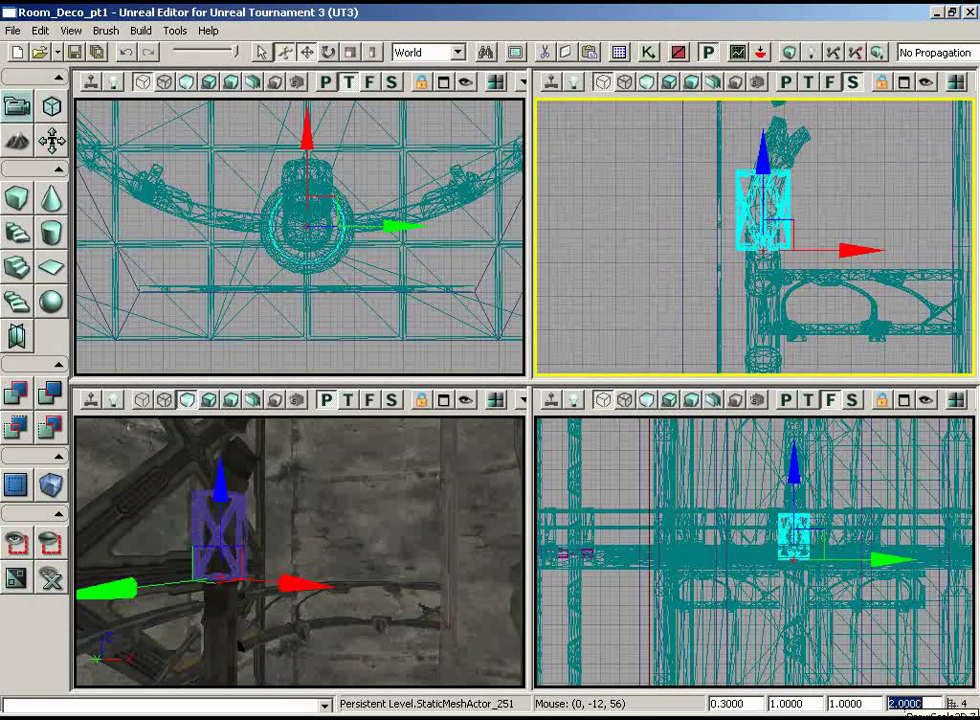
- Reduce the ring girder's DrawScale3D Z to 1.5 and reposition it vertically around the pipe pillar in the side view
left_click_drag(382, 597, 362, 467)
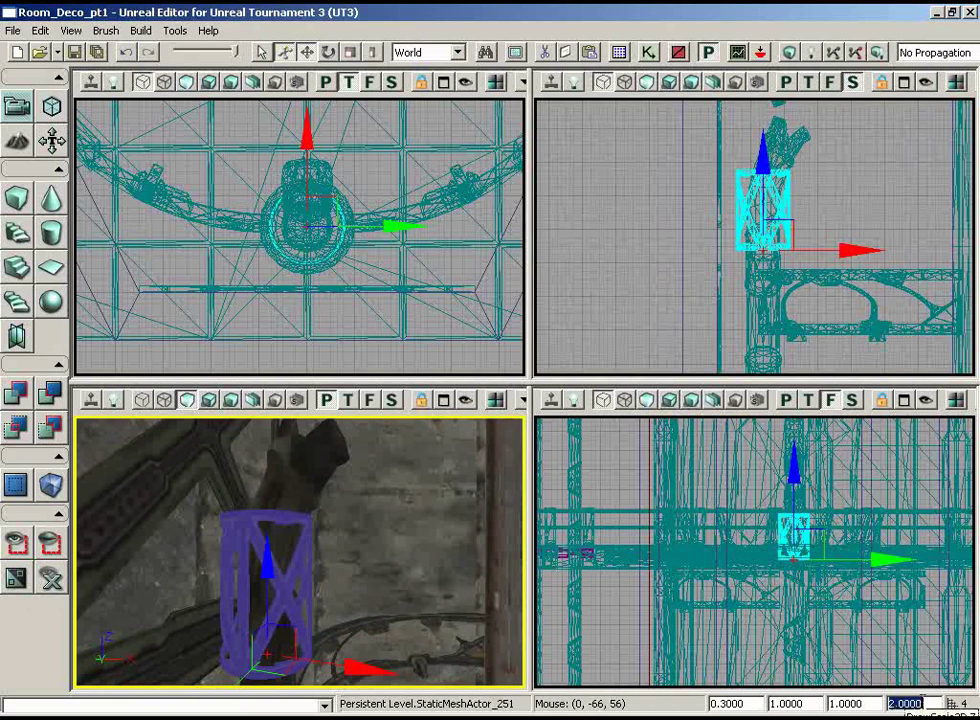
left_click_drag(765, 160, 764, 258)
scroll(838, 212, "up", 2)
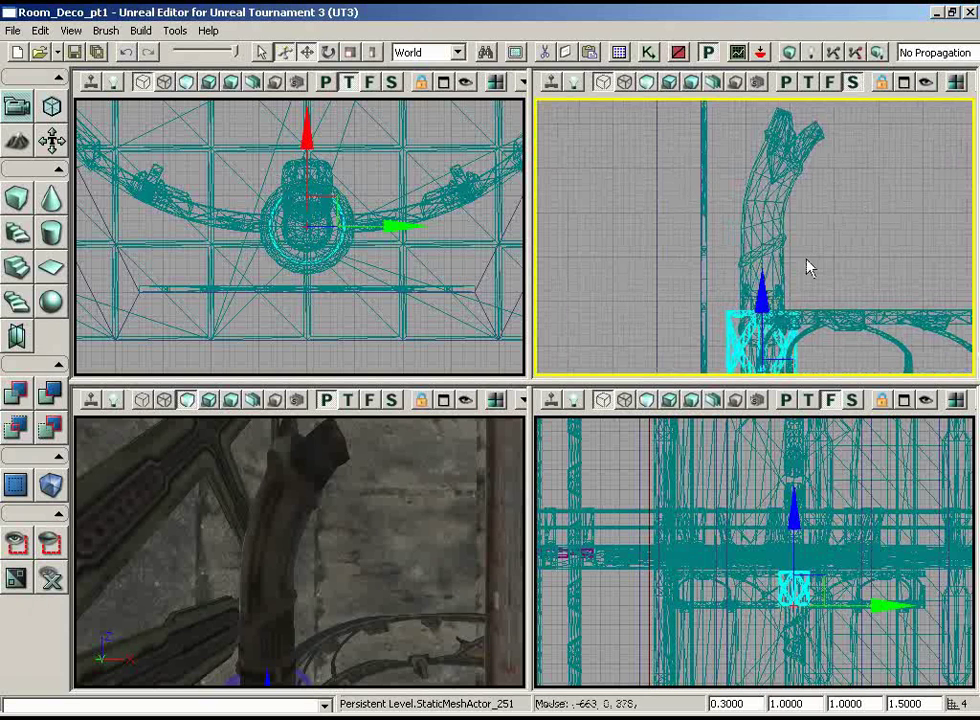
left_click_drag(763, 308, 761, 153)
right_click_drag(321, 637, 285, 640)
left_click_drag(285, 640, 258, 677)
right_click_drag(258, 677, 250, 682)
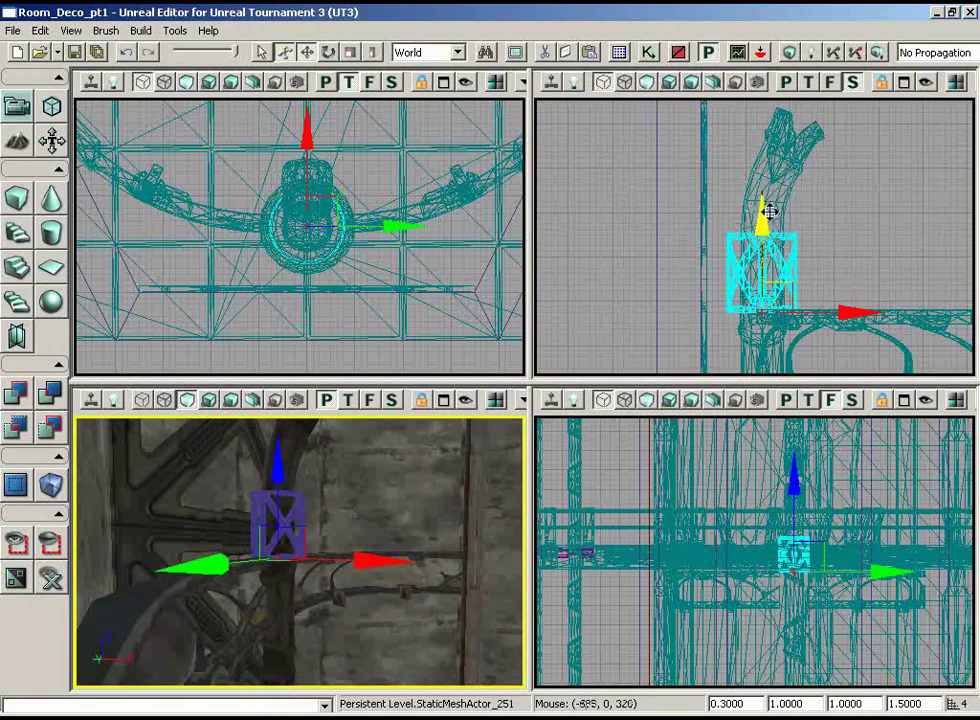
left_click_drag(768, 218, 832, 300)
- Select both curved arch pieces and raise them along Z in the side view to the ring girder's height
left_click(918, 342)
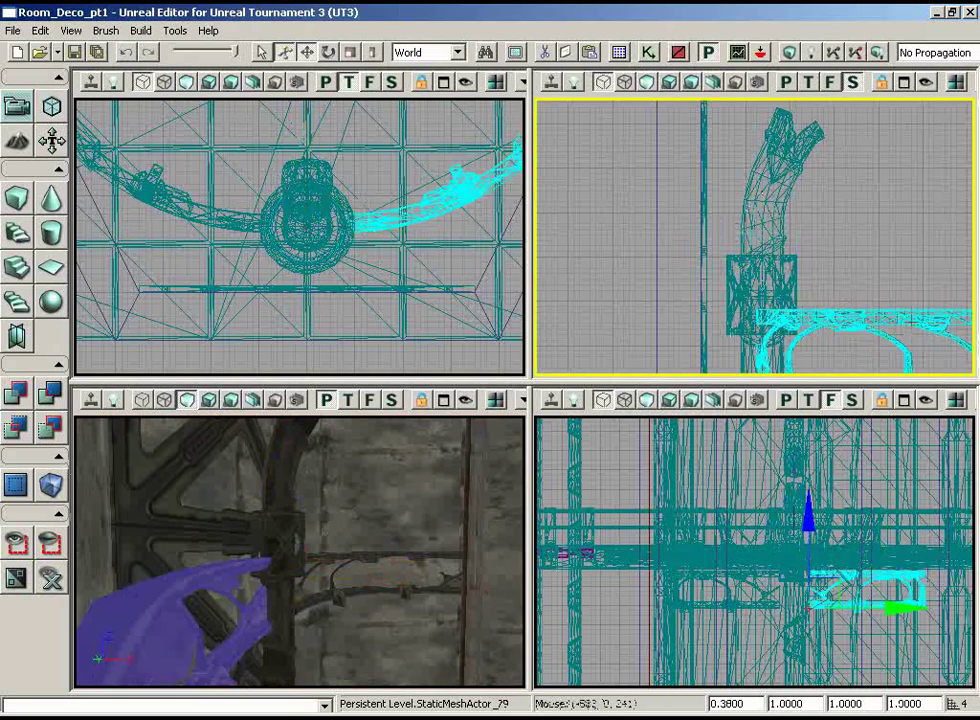
left_click(374, 558, "ctrl")
left_click_drag(398, 527, 382, 463)
scroll(884, 246, "down", 5)
left_click_drag(884, 246, 921, 186)
scroll(921, 186, "up", 3)
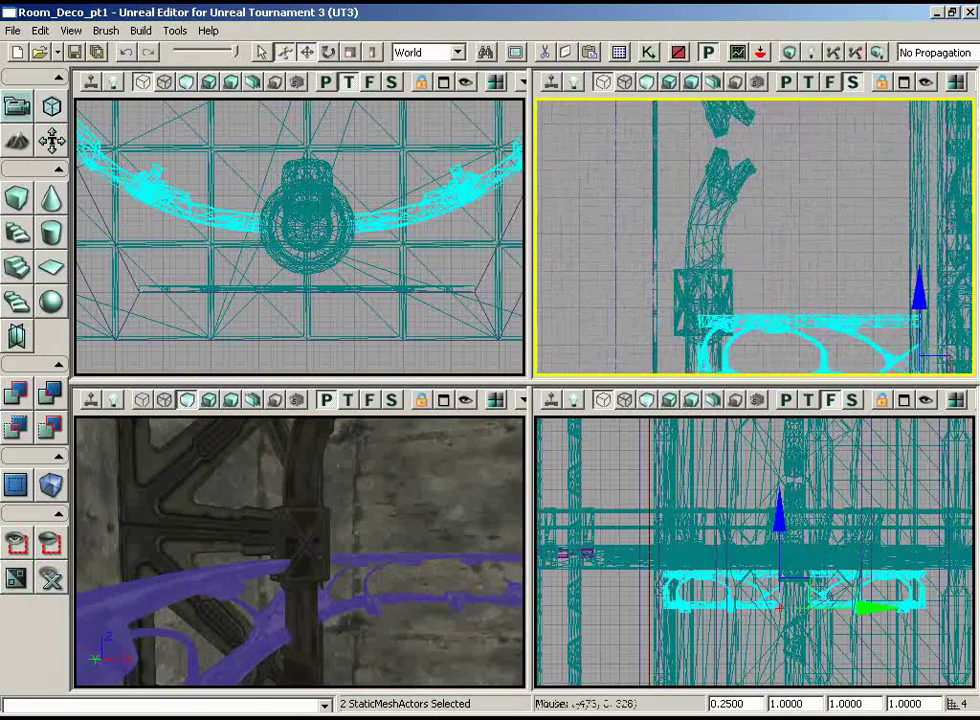
left_click_drag(921, 296, 918, 216)
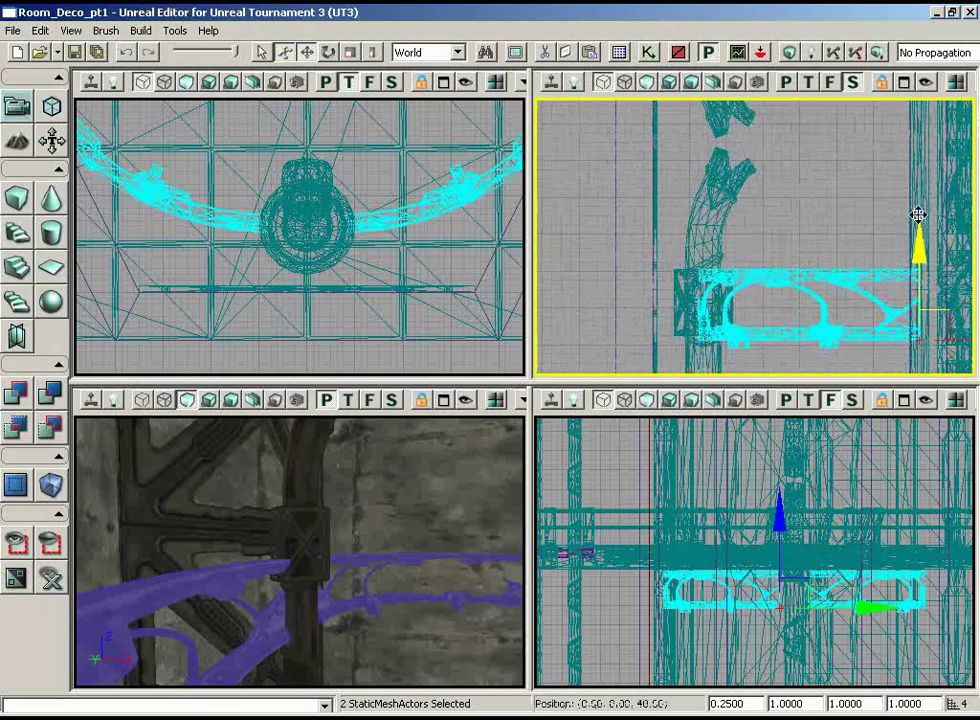
- Match the ring girder to the arches' height by trying a DrawScale3D Z of 1.55, lowering it slightly and settling on 1.6
left_click_drag(345, 560, 383, 573)
left_click(400, 573)
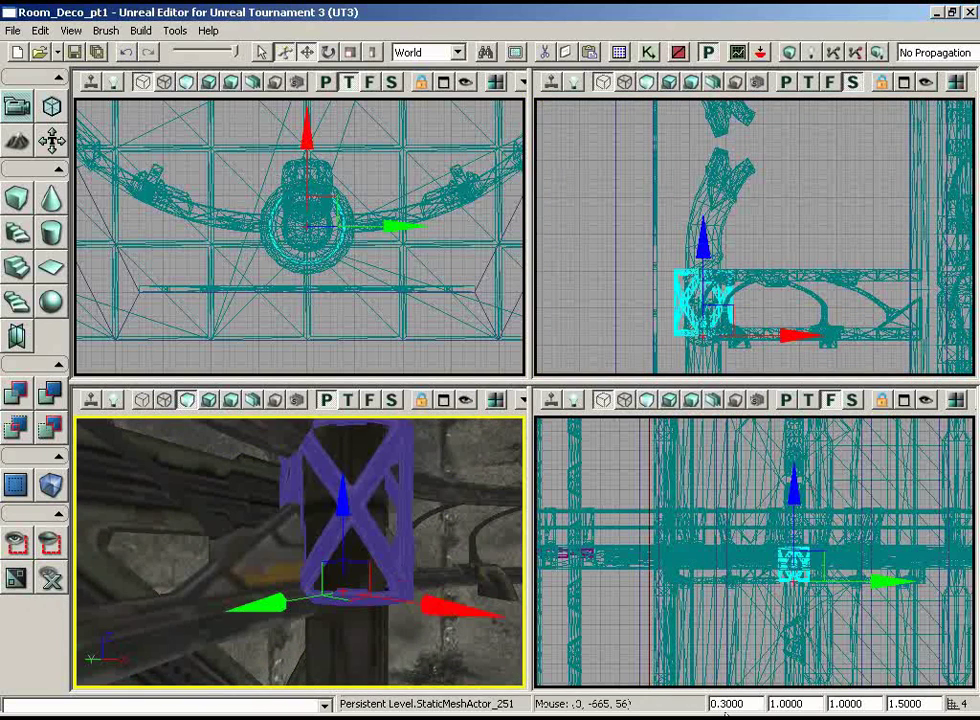
left_click(905, 703)
type("1.55")
key("Return")
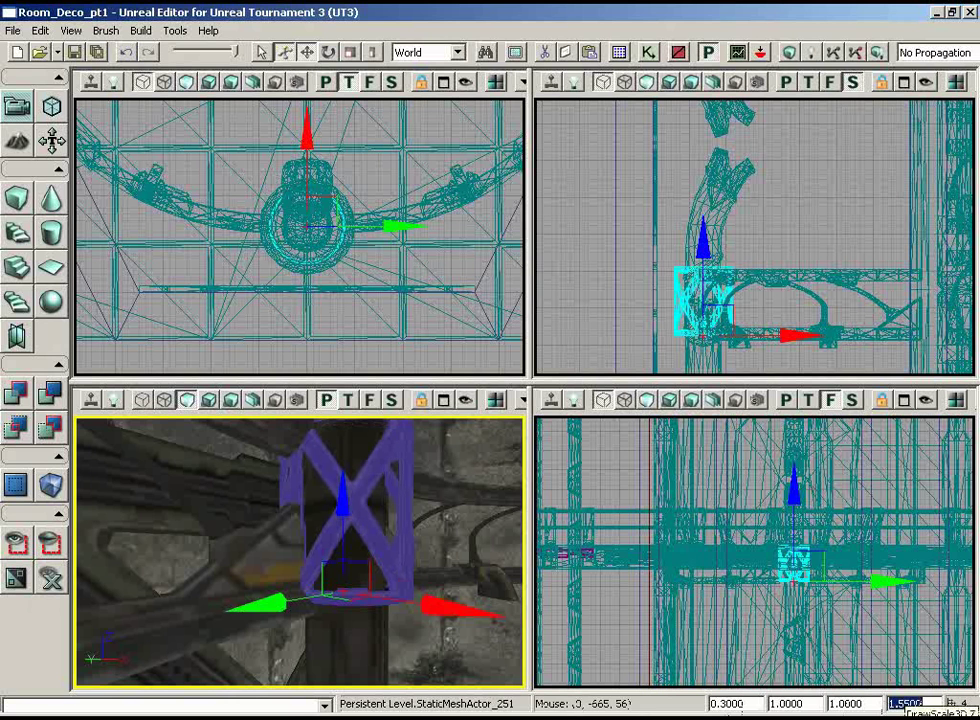
left_click_drag(702, 236, 698, 244)
left_click_drag(442, 490, 446, 468)
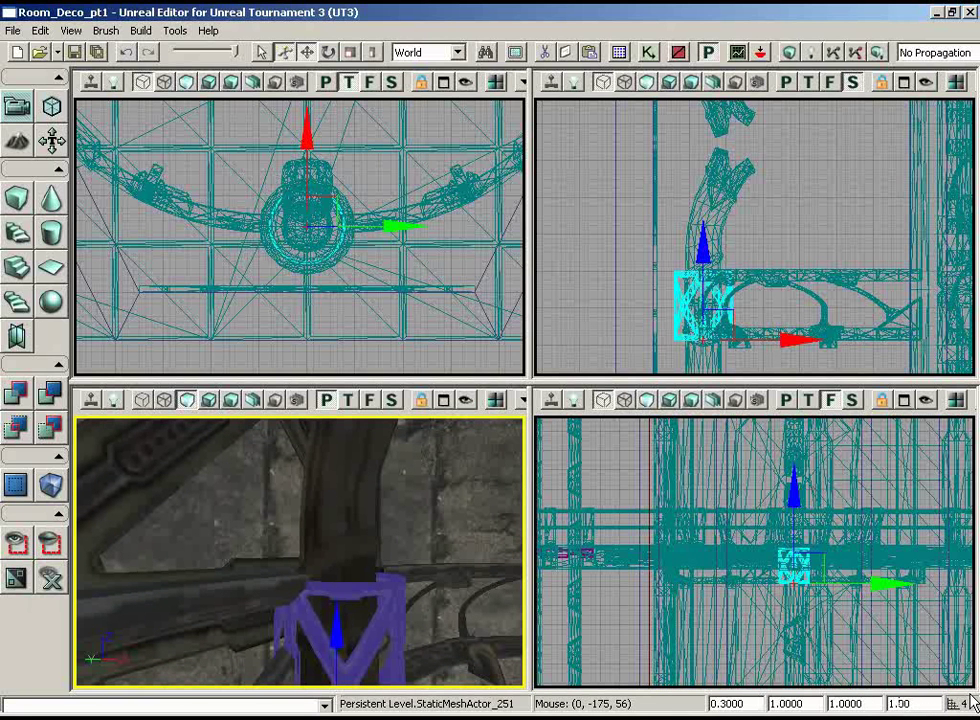
left_click(968, 700)
- Move the vertical support beam beside the +Y arch's outer end along Y in the top view so it covers that end
right_click_drag(415, 600, 374, 619)
left_click_drag(374, 619, 263, 682)
right_click_drag(263, 681, 107, 604)
right_click_drag(340, 475, 76, 415)
right_click_drag(230, 520, 122, 416)
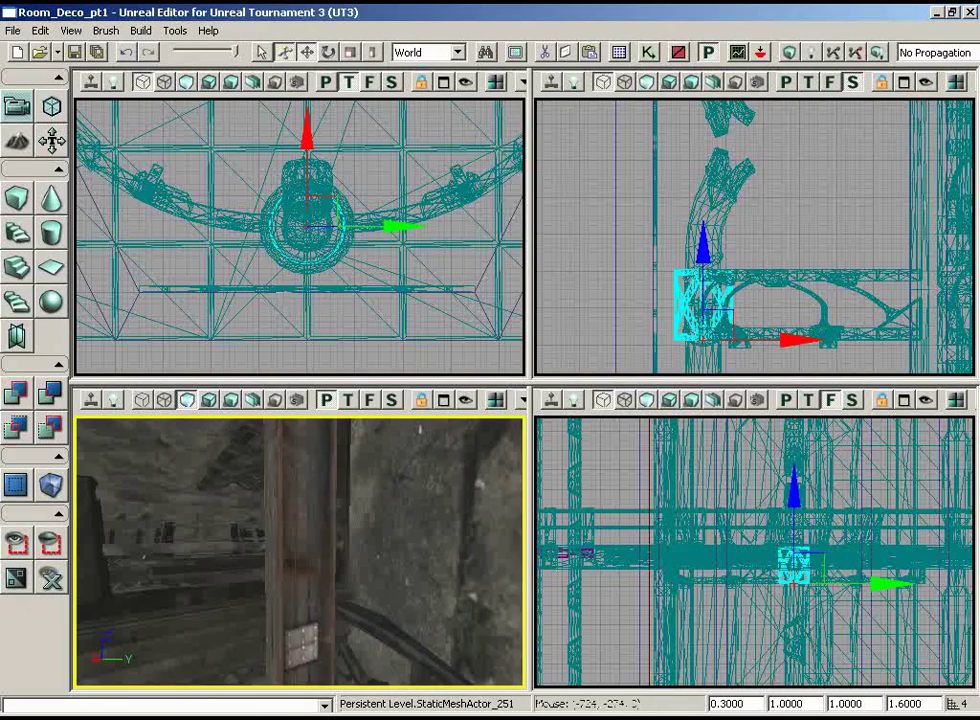
scroll(307, 226, "down", 6)
right_click_drag(325, 203, 488, 100)
scroll(488, 100, "up", 10)
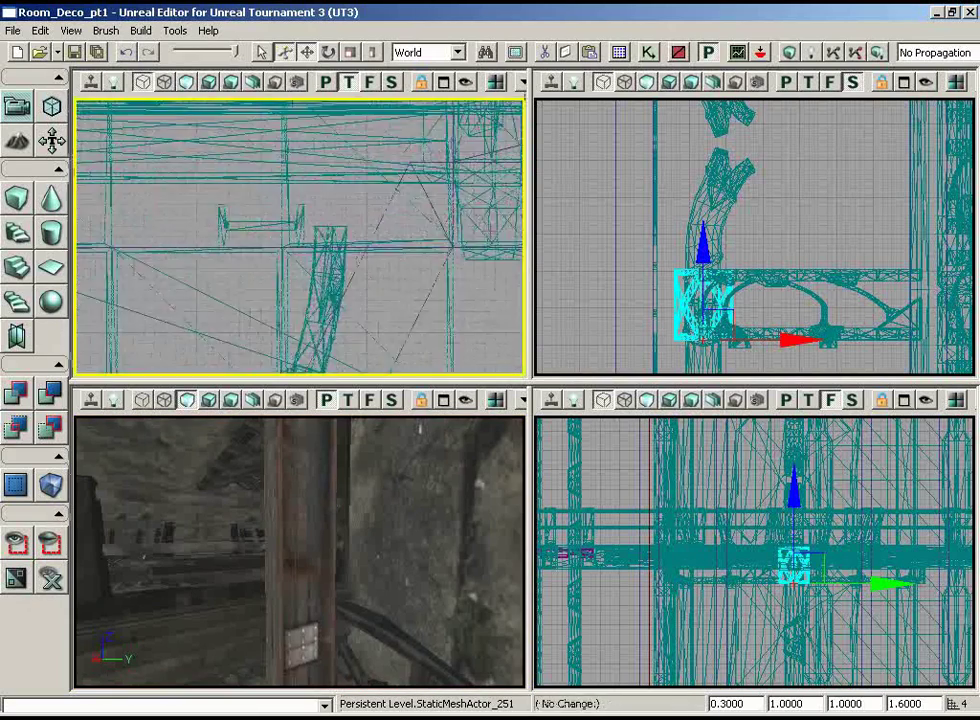
left_click_drag(377, 549, 480, 650)
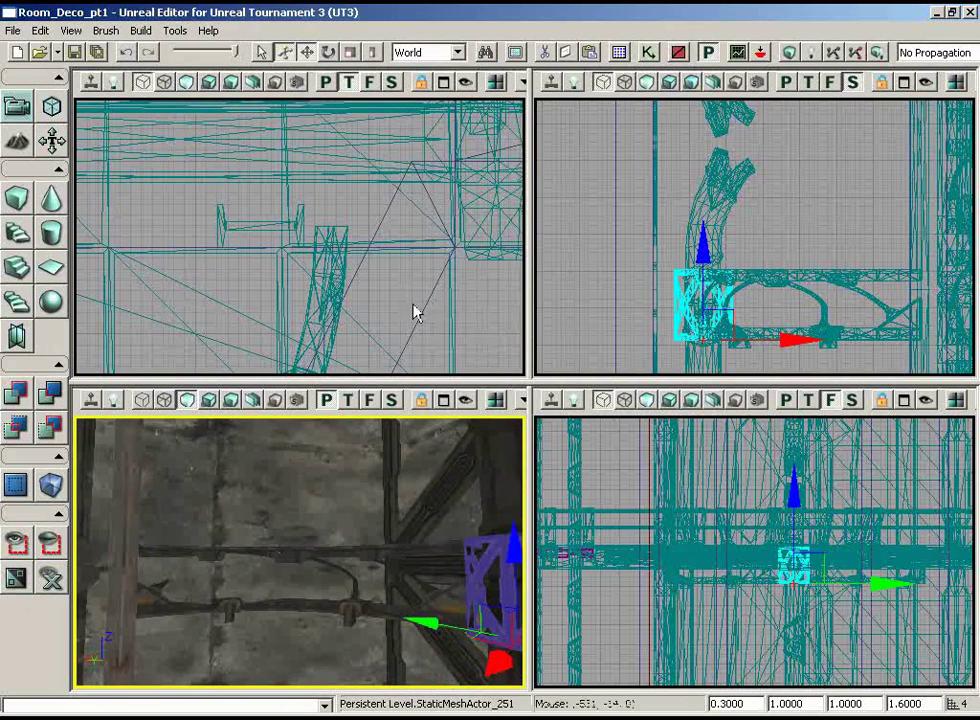
scroll(415, 303, "up", 2)
right_click_drag(415, 303, 423, 256)
left_click(293, 267)
left_click_drag(330, 269, 476, 260)
- Move the opposite support beam along Y in the top view to cover the outer end of the other arch
right_click_drag(346, 510, 78, 512)
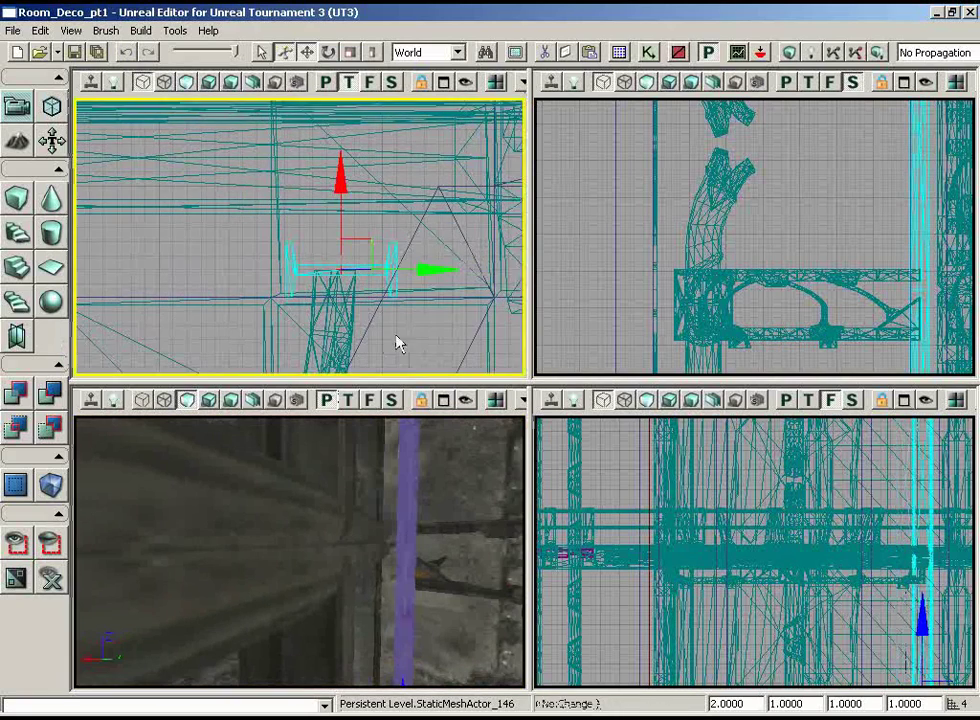
scroll(398, 341, "down", 5)
right_click_drag(398, 341, 78, 186)
scroll(78, 186, "up", 3)
left_click_drag(78, 186, 387, 304)
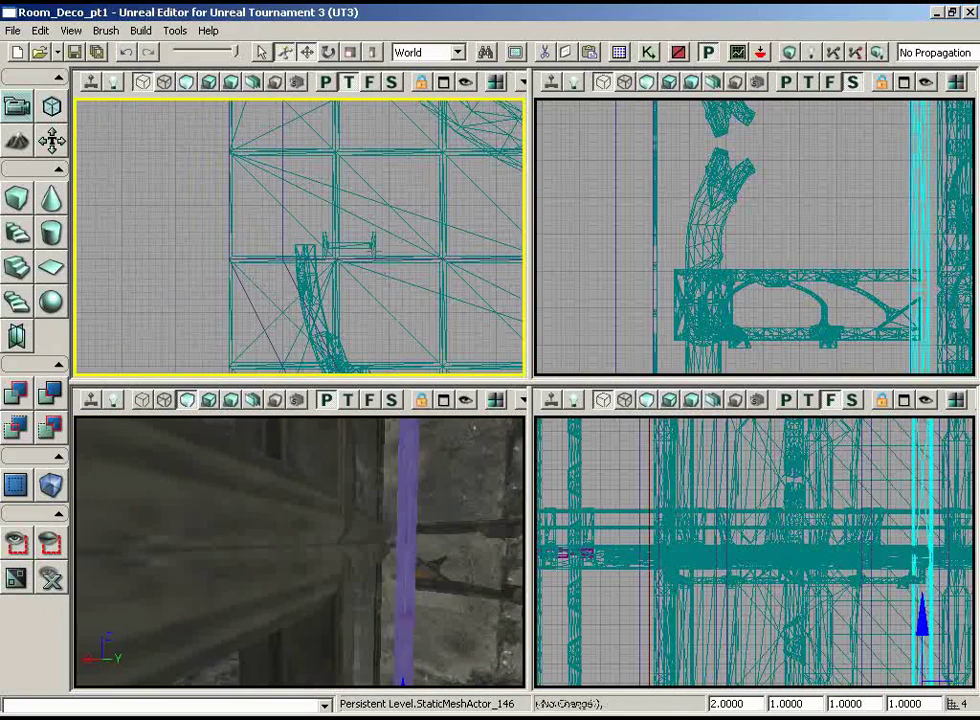
left_click(376, 247)
left_click_drag(400, 238, 337, 237)
- Examine the arches, ring girder, support beams and alcove floor from several angles in the perspective view
right_click_drag(220, 575, 525, 559)
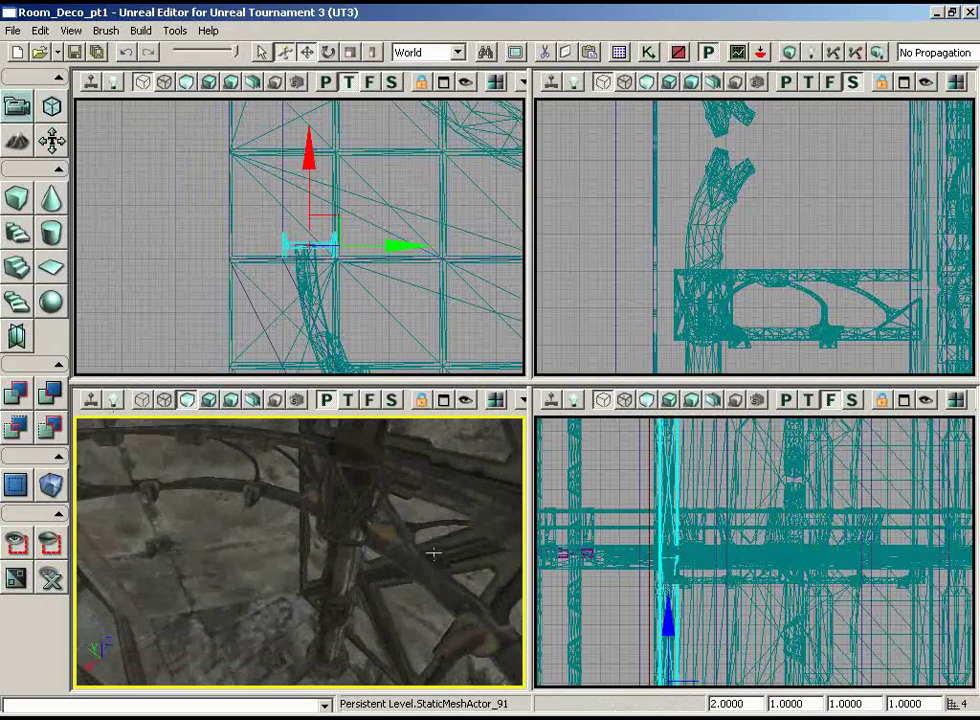
left_click(225, 516)
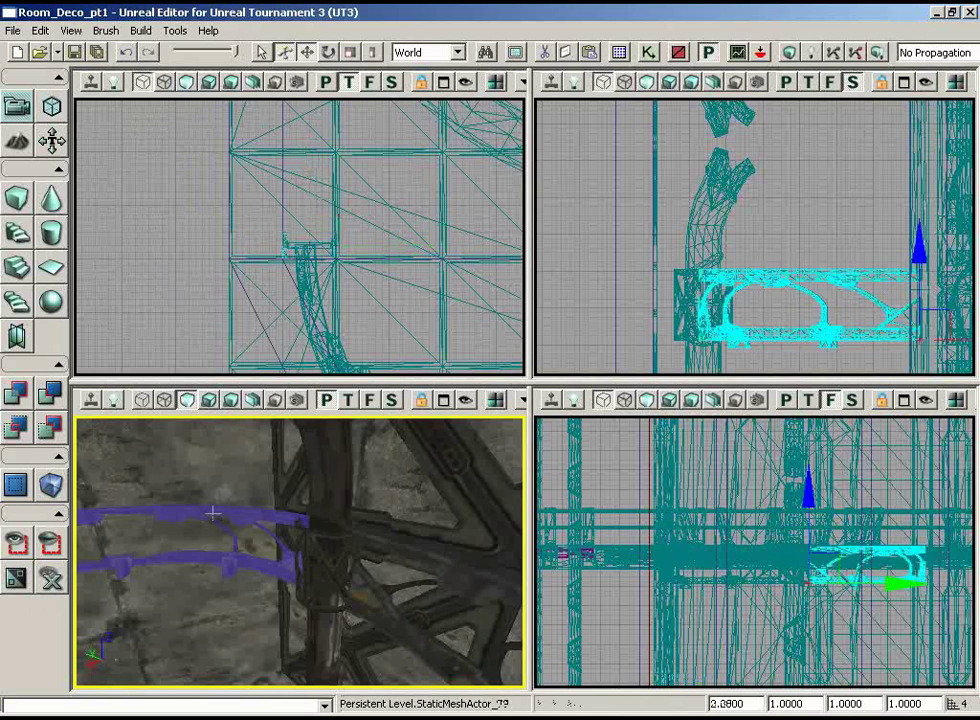
right_click_drag(393, 546, 328, 536)
left_click(337, 543)
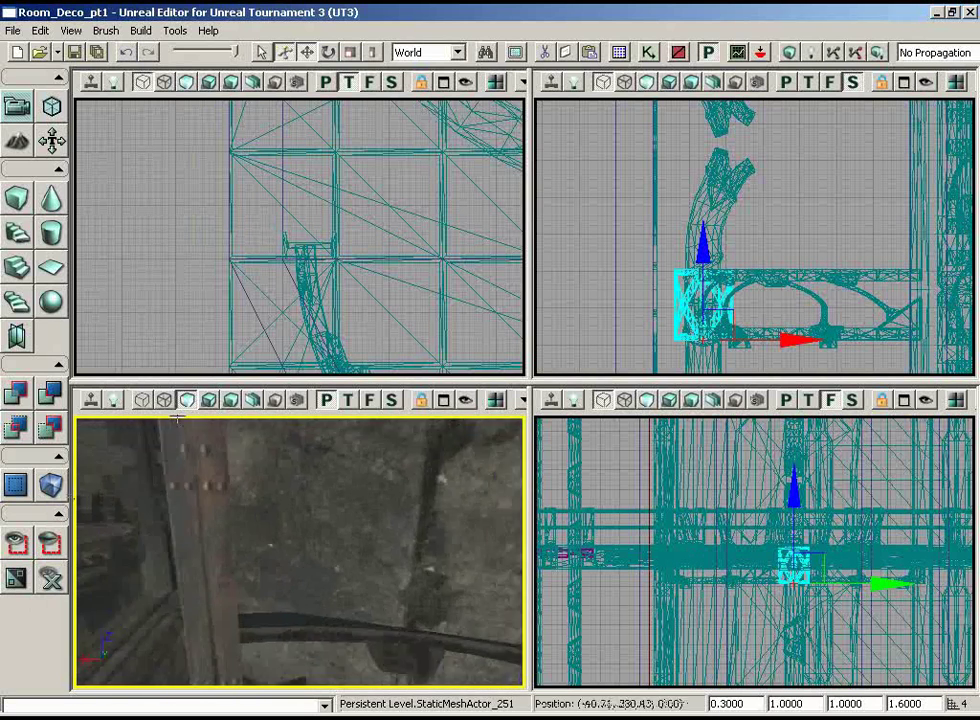
left_click(330, 545)
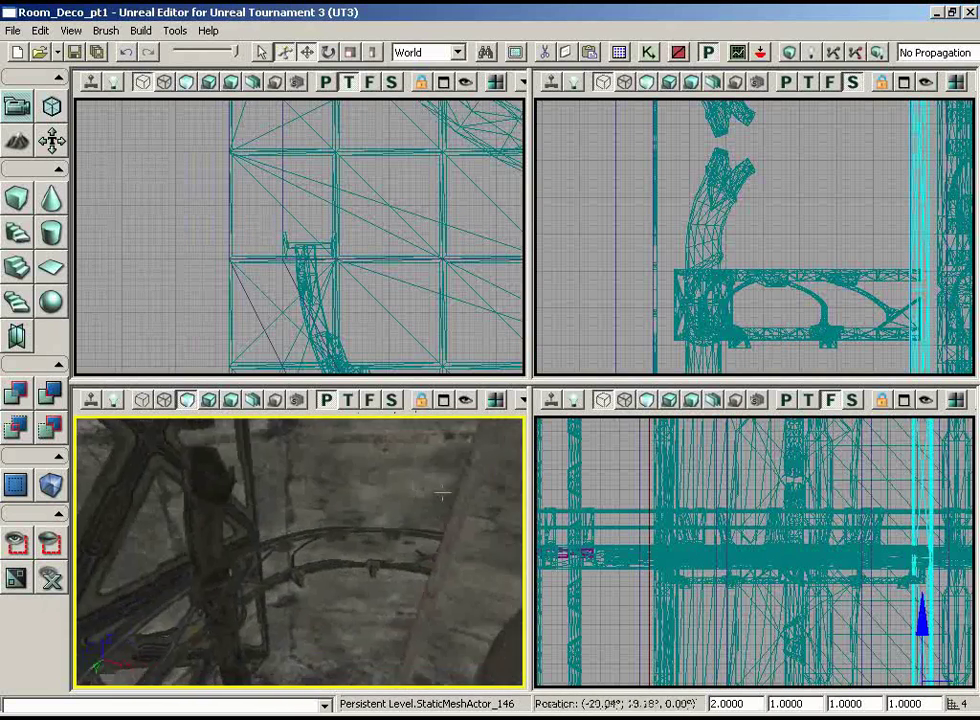
right_click_drag(427, 418, 318, 585)
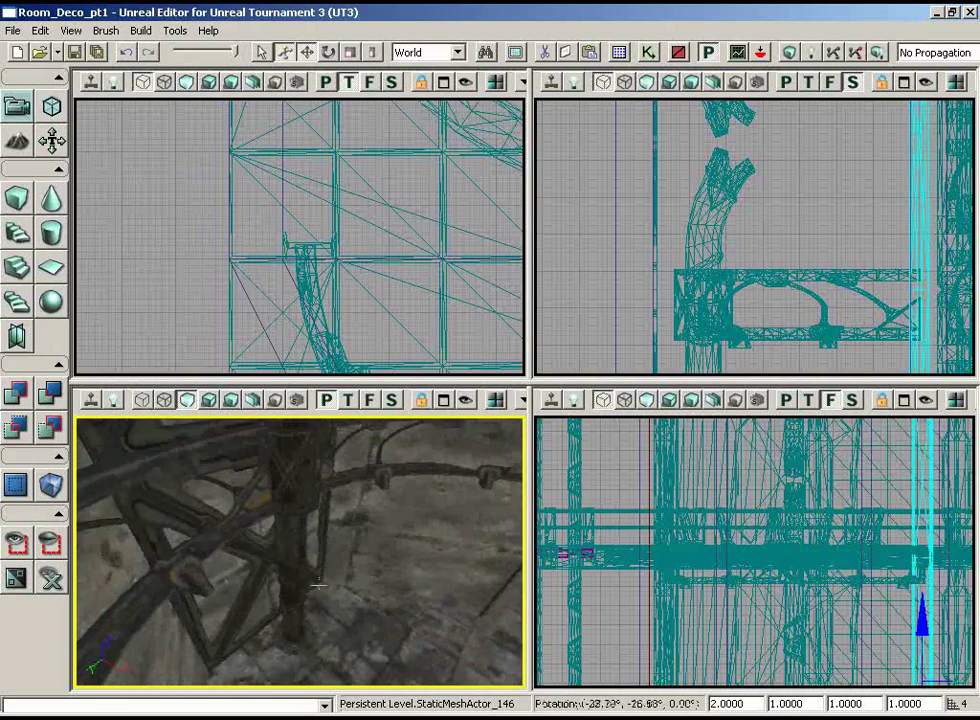
left_click_drag(319, 585, 396, 628)
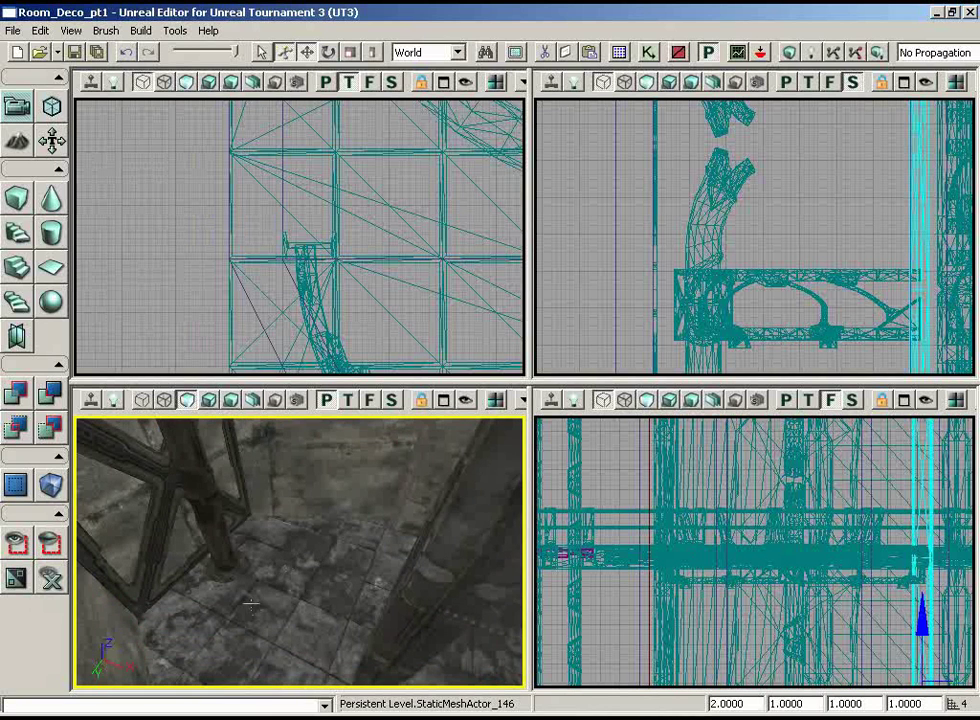
mouse_move(285, 594)
left_mouse_down()
mouse_move(228, 518)
mouse_move(292, 592)
left_mouse_up()
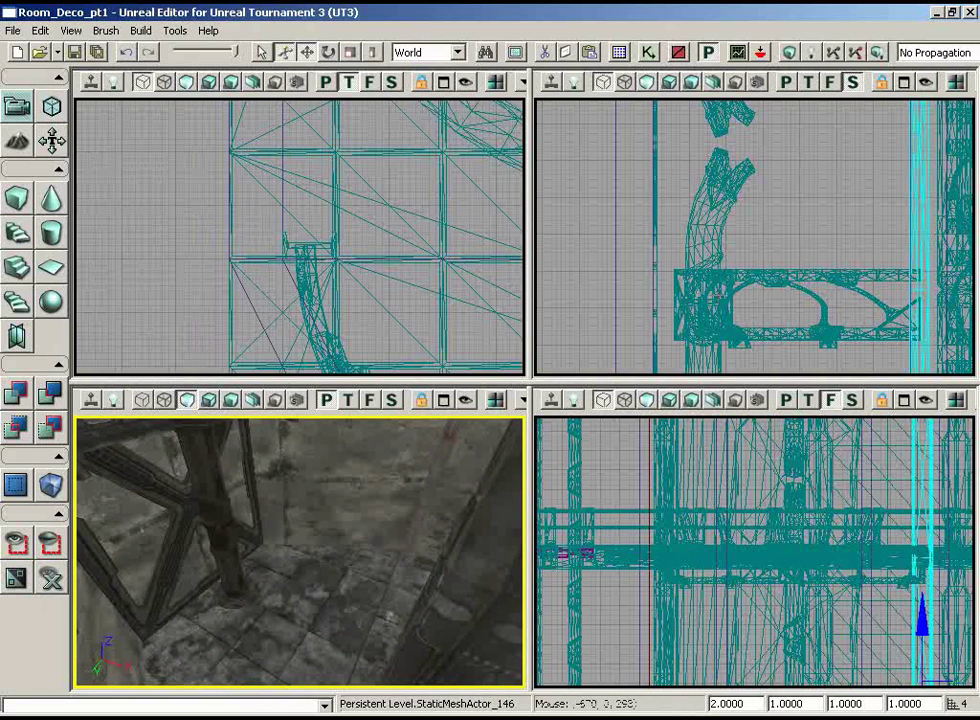
- Browse the HU_Deco3 package and select the S_HU_Deco_SM_StorageTanks03 static mesh
left_click(622, 52)
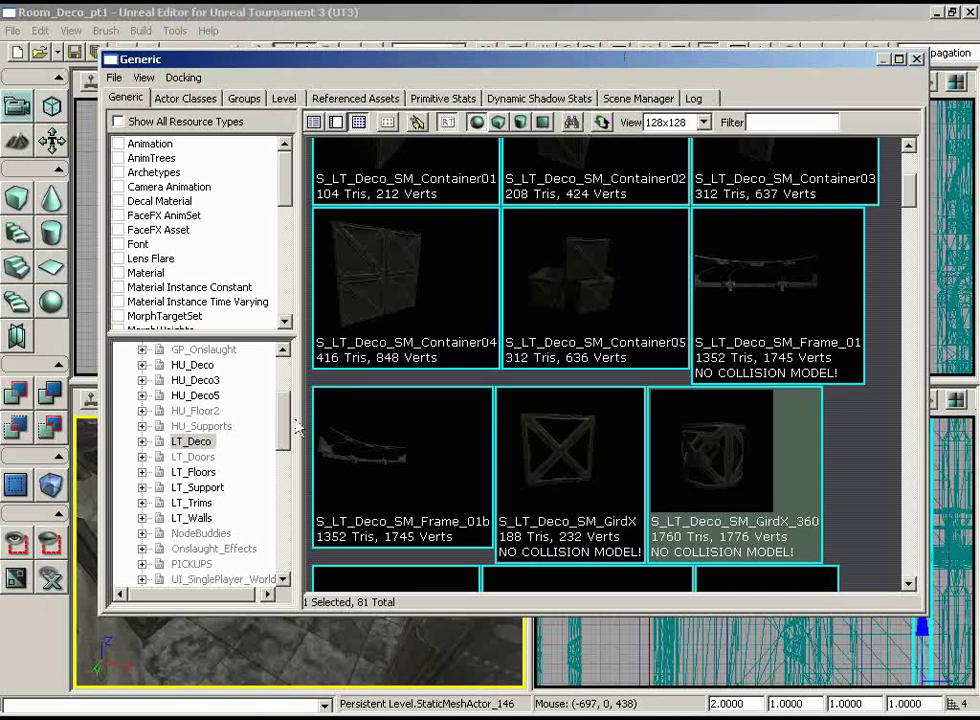
left_click(208, 382)
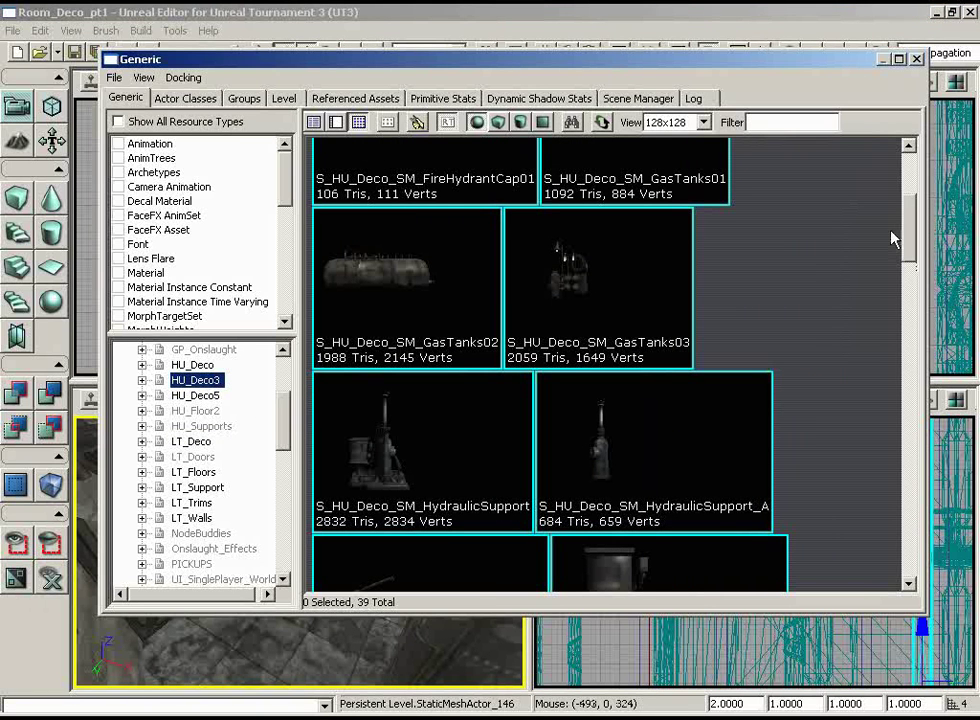
scroll(898, 257, "down", 1)
left_click_drag(898, 257, 895, 530)
scroll(870, 270, "up", 4)
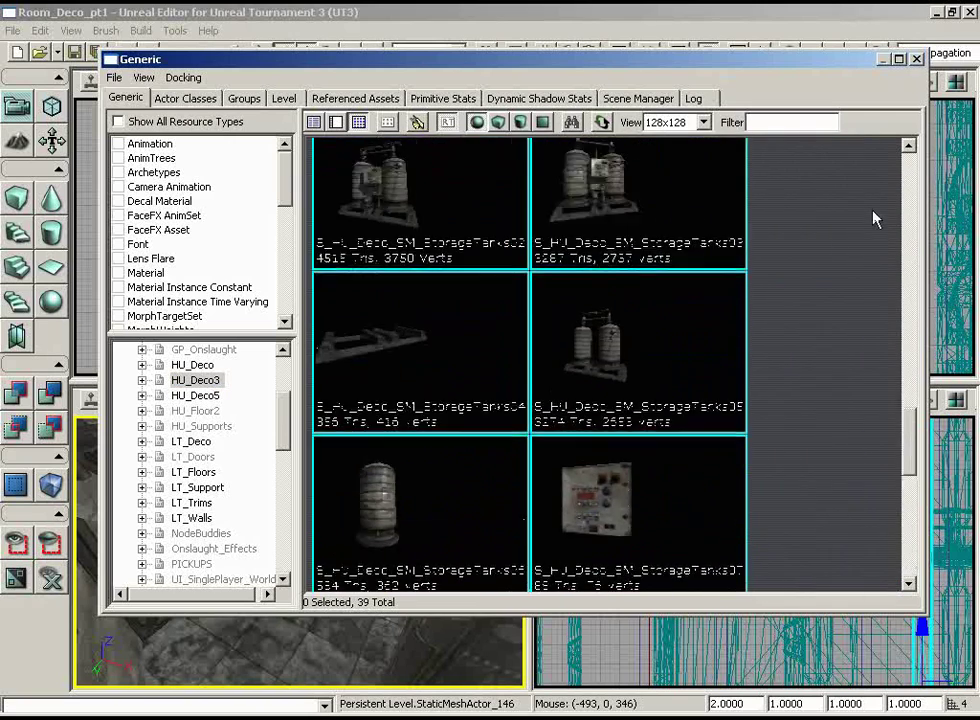
scroll(873, 212, "up", 1)
left_click(655, 300)
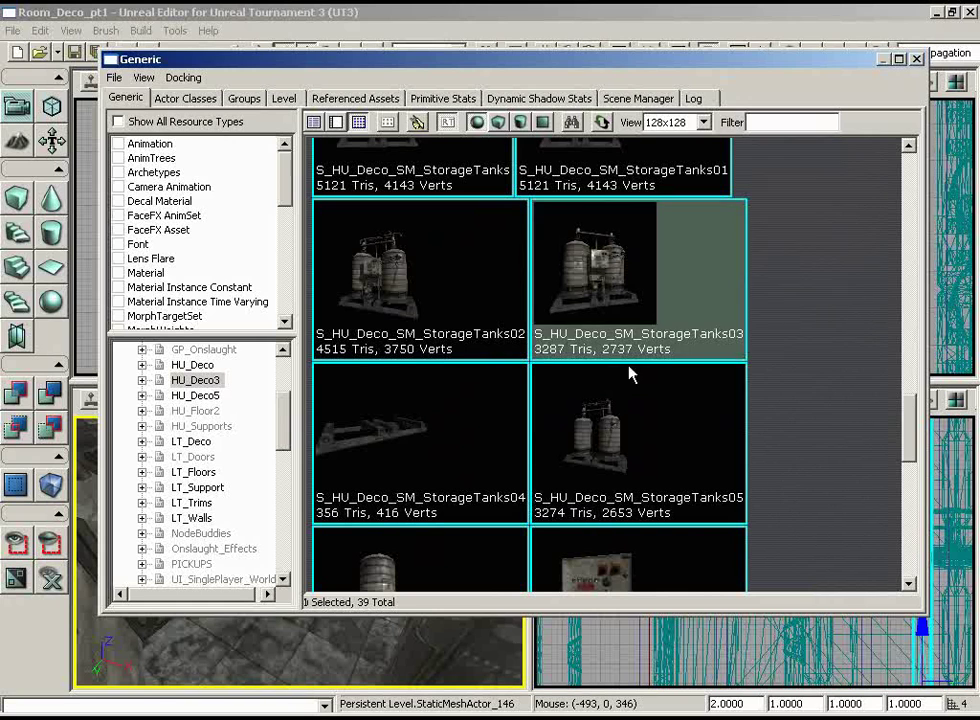
- Add the S_HU_Deco_SM_StorageTanks03 static mesh on the alcove floor
left_click(916, 58)
right_click_drag(322, 606, 322, 638)
right_click(322, 606)
mouse_move(518, 685)
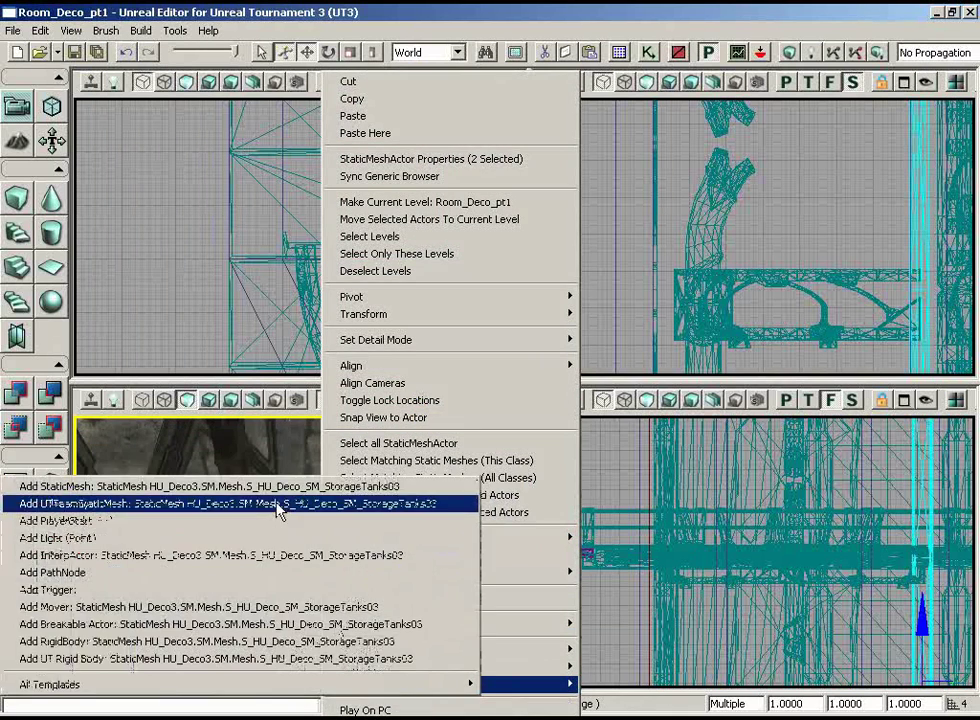
left_click(320, 486)
- Rotate the storage tanks about the vertical axis so that their long side runs across the alcove
right_click_drag(365, 243, 520, 245)
left_click_drag(277, 593, 410, 687)
key("space")
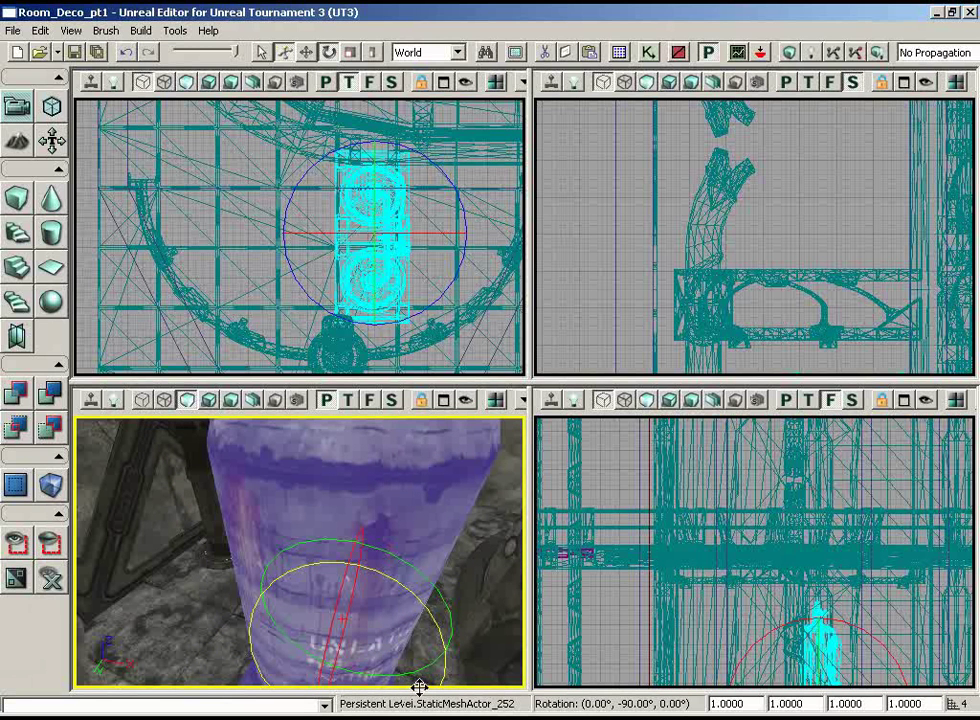
left_click_drag(433, 475, 429, 571)
right_click_drag(429, 571, 330, 520)
left_click_drag(330, 520, 254, 421)
left_click_drag(250, 300, 188, 318)
key("space")
key("space")
key("space")
- Move the storage tanks in the top view to center them between the arches, in front of the pipe pillar
left_click_drag(323, 222, 289, 190)
left_click_drag(307, 553, 335, 491)
left_click_drag(286, 144, 285, 166)
left_click_drag(299, 300, 306, 343)
left_click_drag(376, 207, 330, 203)
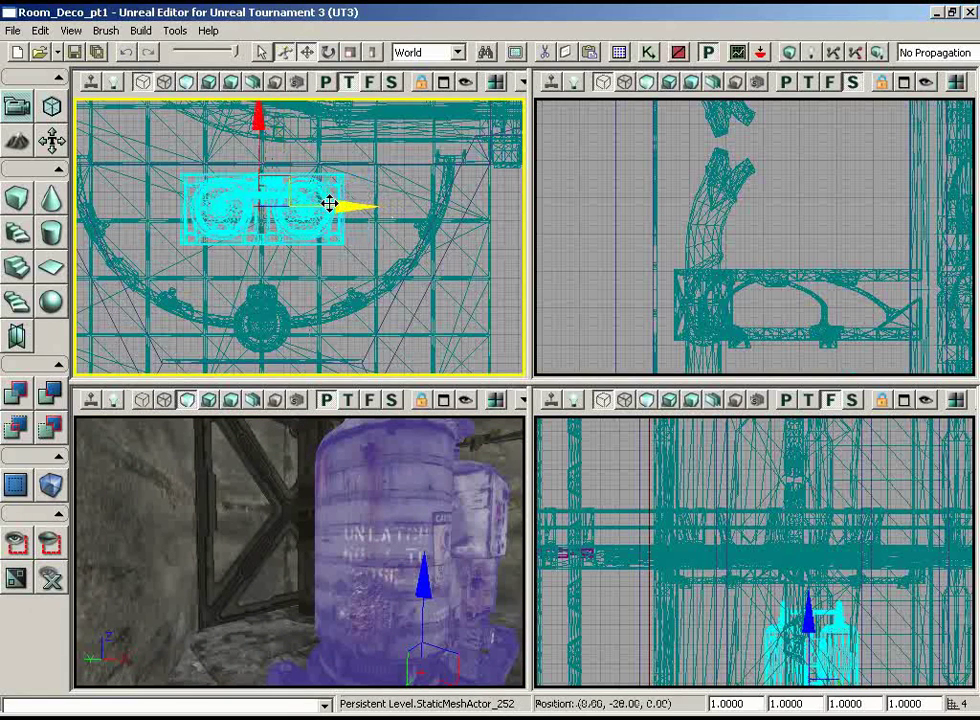
left_click_drag(256, 119, 257, 122)
left_click_drag(256, 541, 315, 597)
left_click_drag(266, 169, 258, 163)
left_click_drag(356, 485, 440, 562)
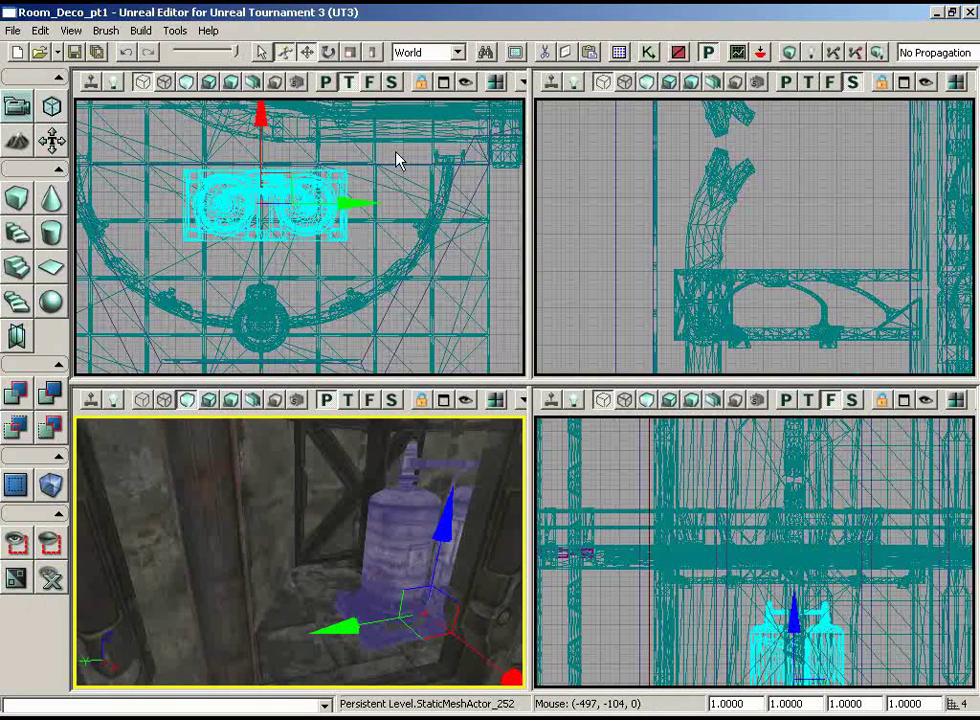
- Browse the container meshes in the LT_Deco package and select the S_LT_Deco_SM_Container01 static mesh
left_click(618, 48)
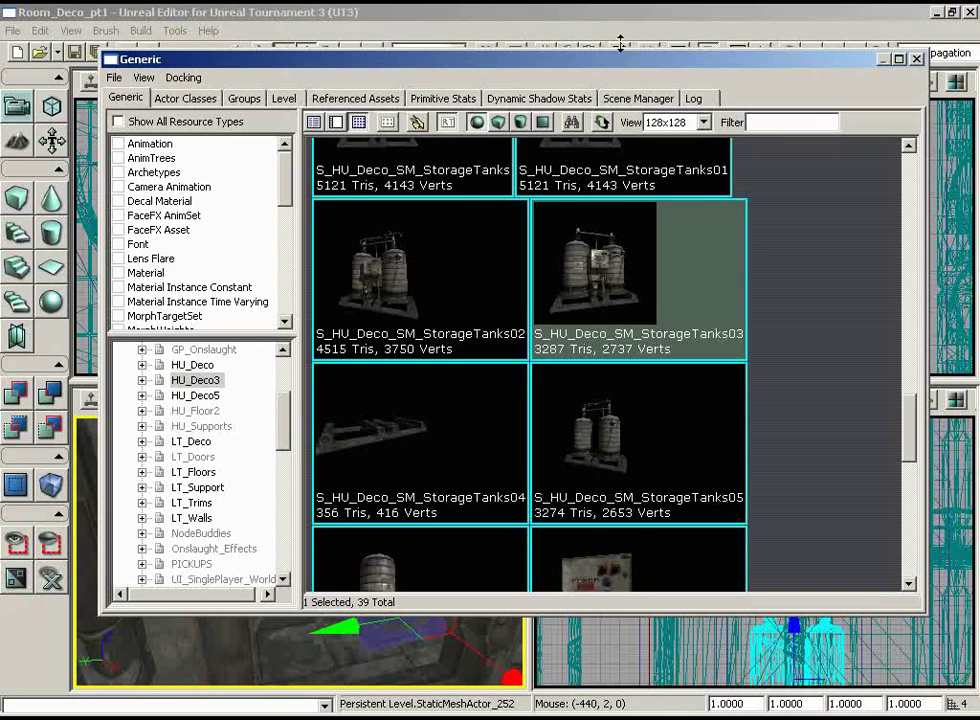
left_click(192, 441)
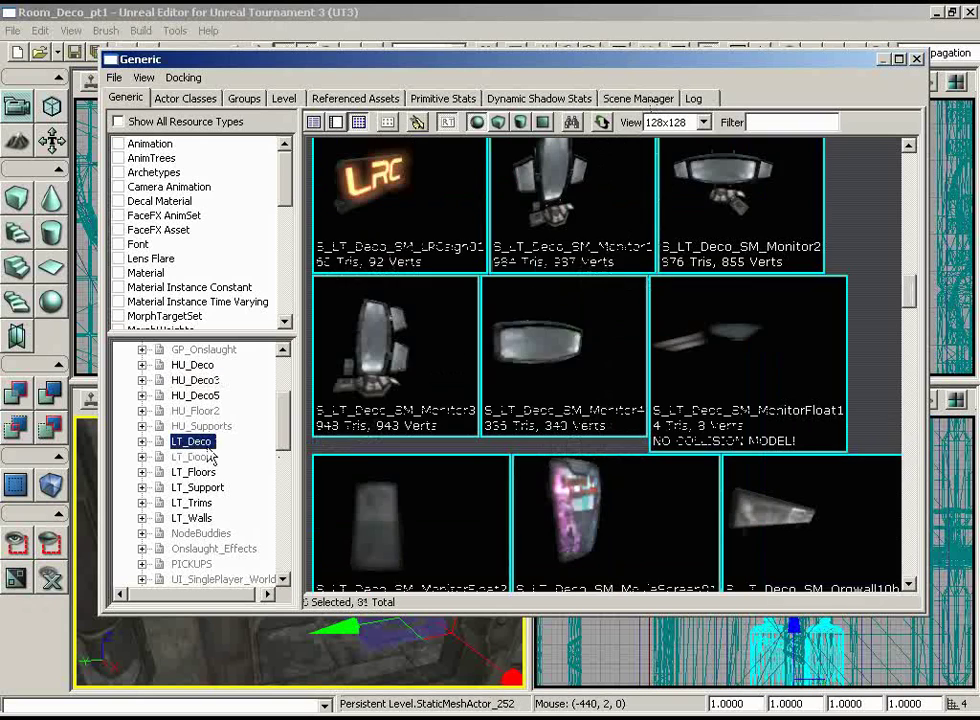
left_click_drag(905, 290, 913, 238)
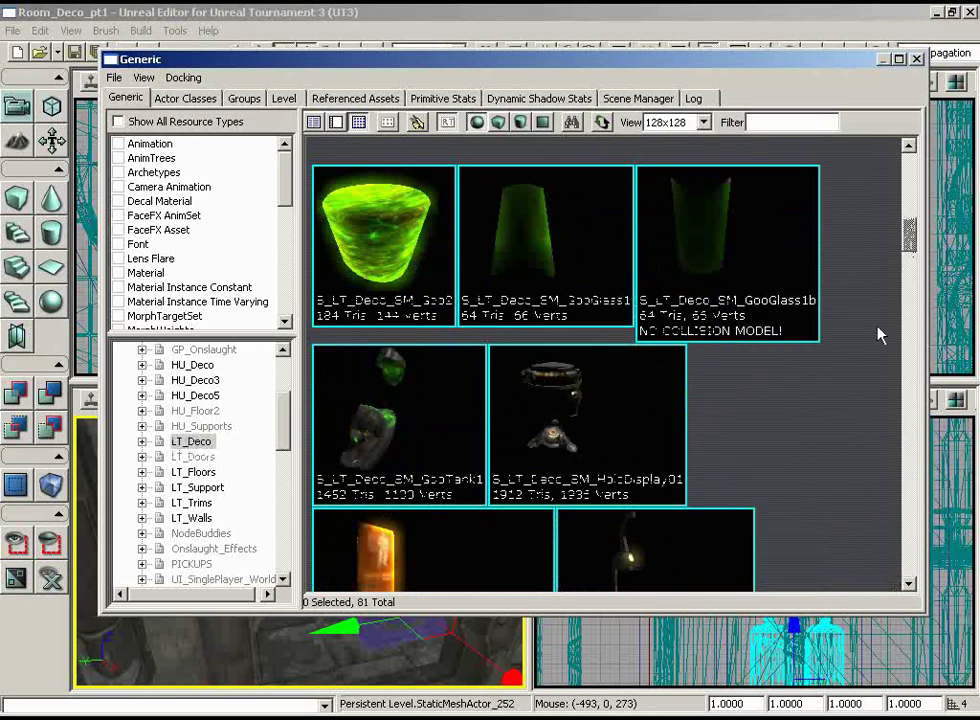
scroll(875, 300, "up", 5)
scroll(877, 245, "up", 3)
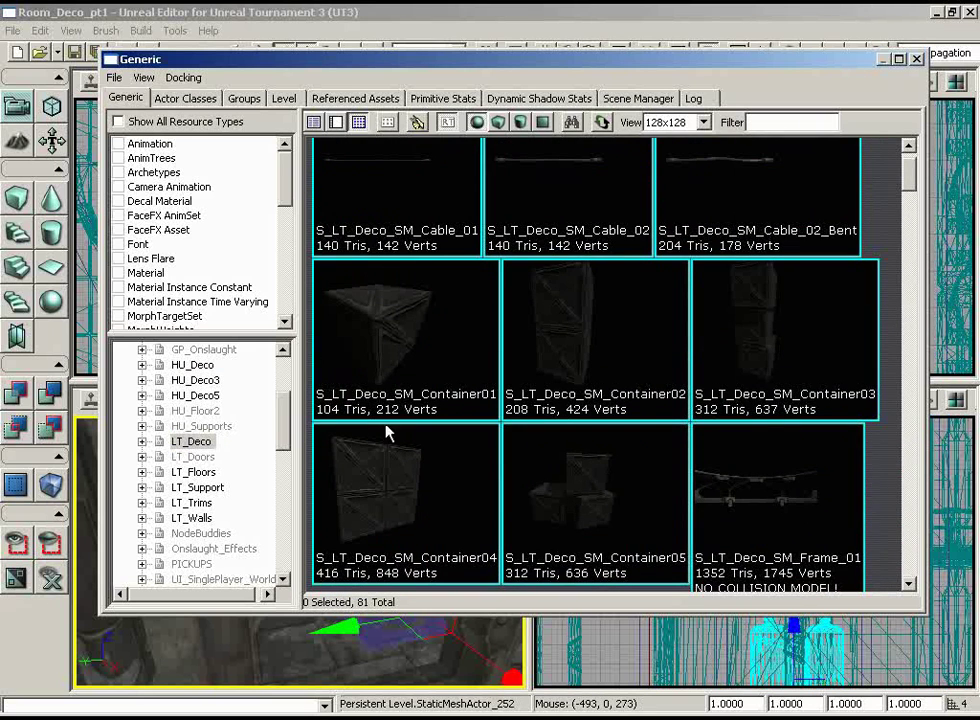
left_click(383, 342)
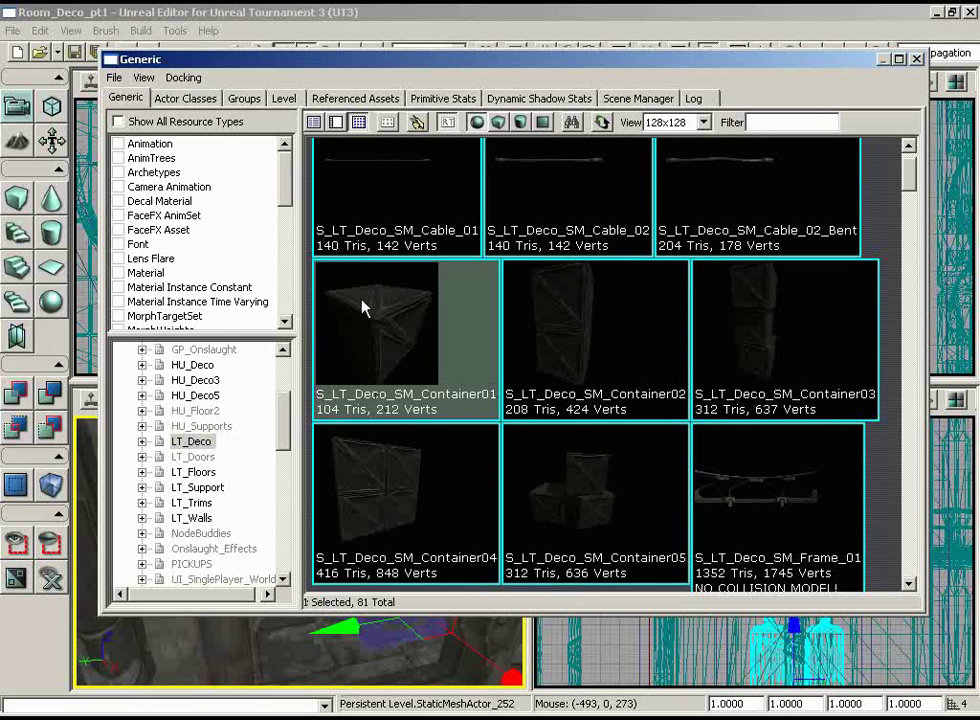
left_click(569, 344)
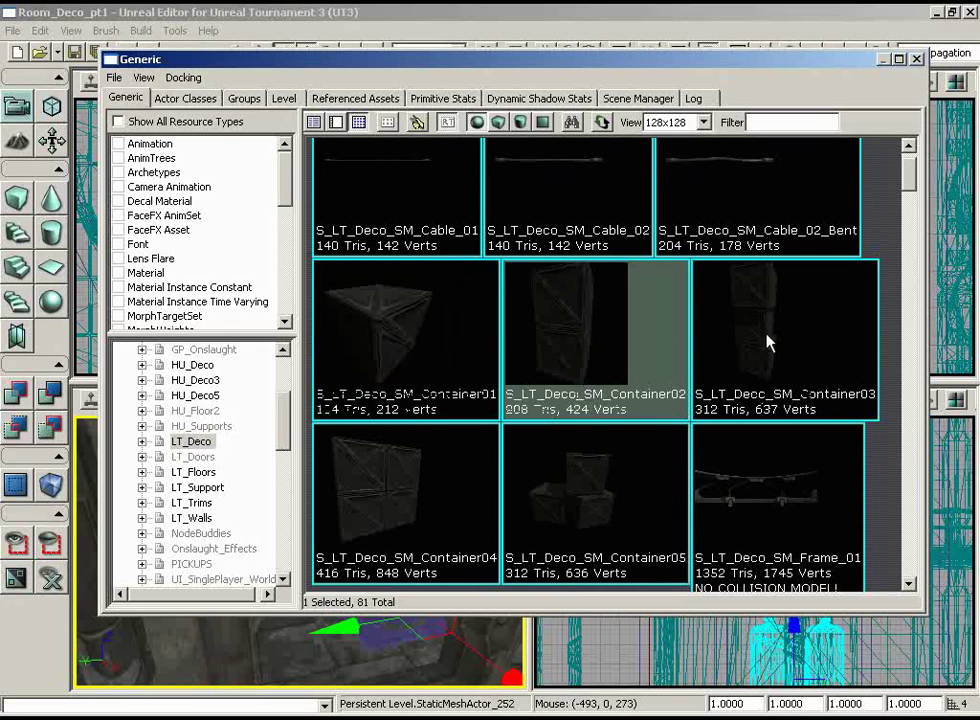
left_click(752, 352)
left_click(595, 346)
left_click(343, 338)
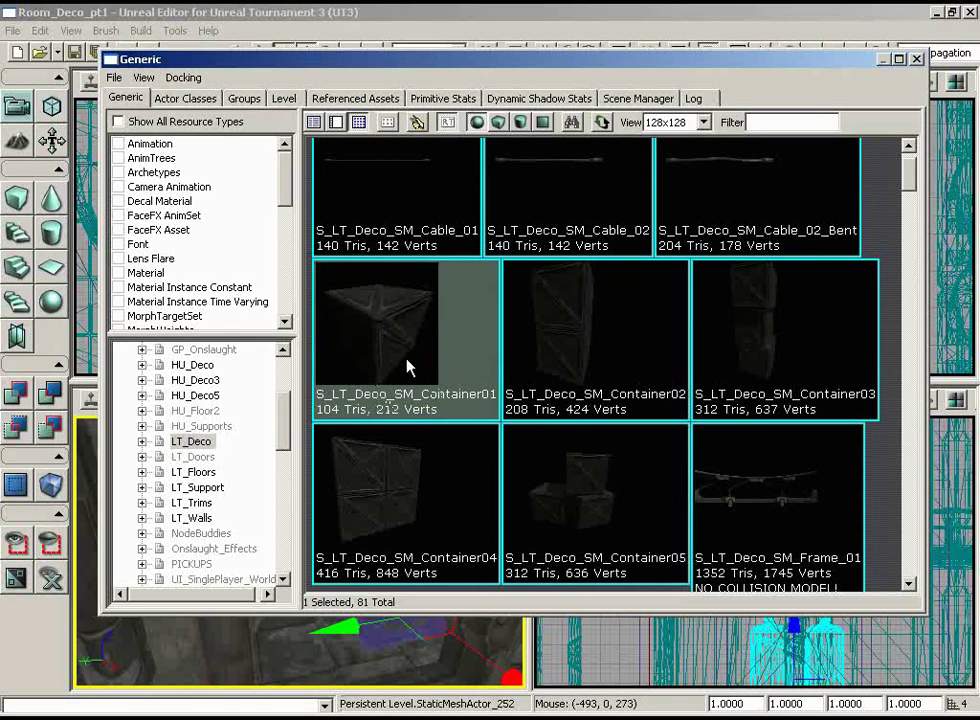
left_click(917, 60)
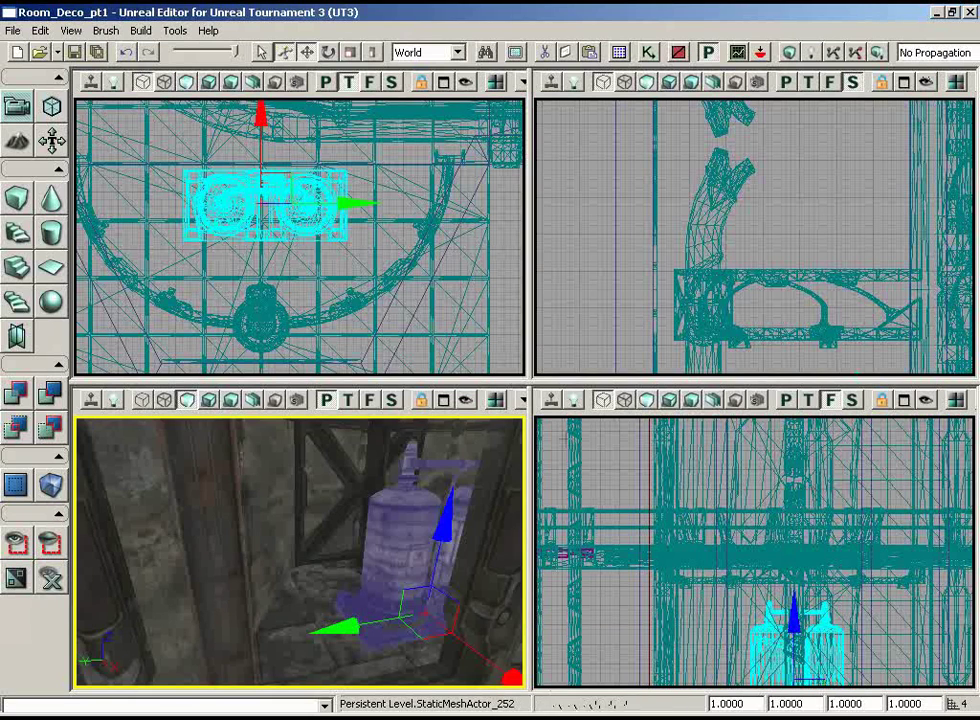
- Add the S_LT_Deco_SM_Container01 static mesh on the alcove floor beside the storage tanks
right_click_drag(440, 530, 438, 610)
left_click_drag(330, 518, 361, 488)
right_click_drag(379, 283, 410, 293)
left_click_drag(343, 220, 422, 201)
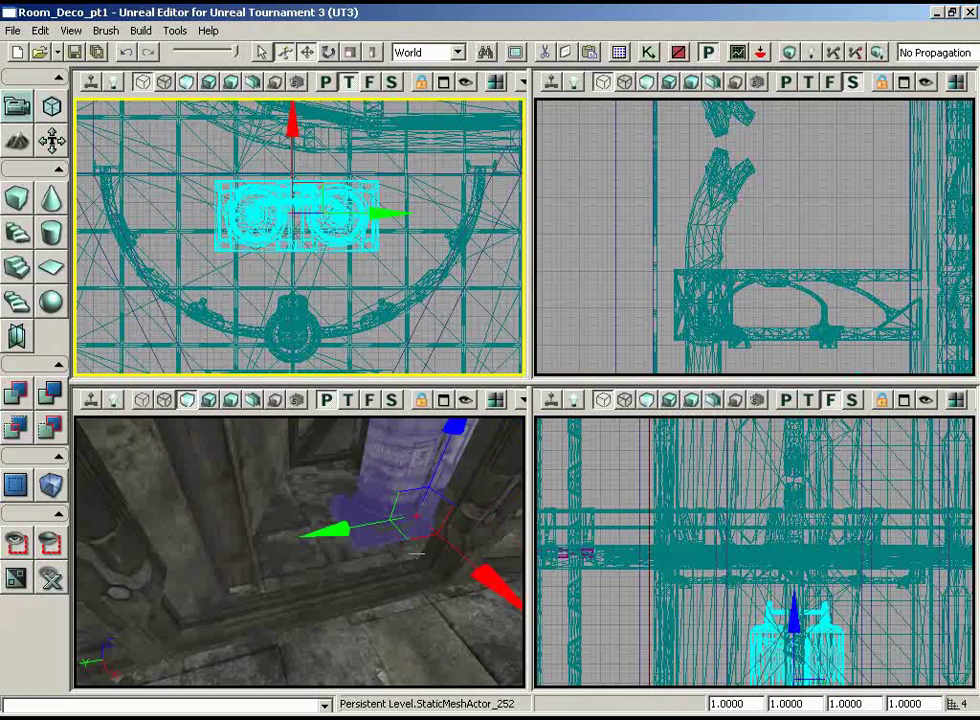
left_click_drag(418, 594, 408, 560)
right_click_drag(408, 560, 372, 605)
right_click(334, 619)
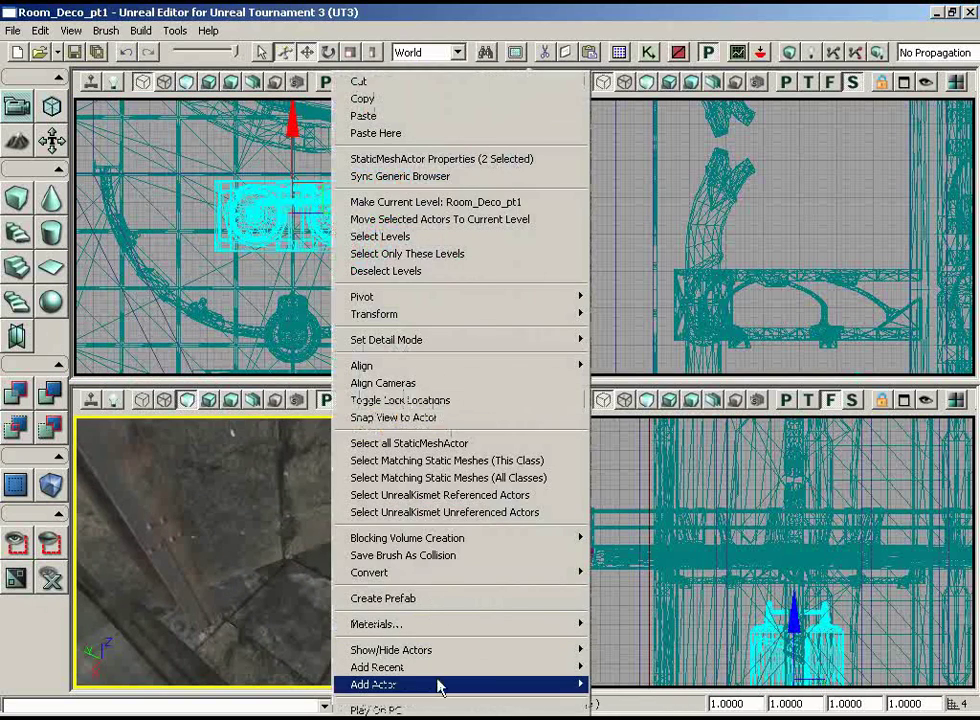
mouse_move(437, 685)
left_click(420, 486)
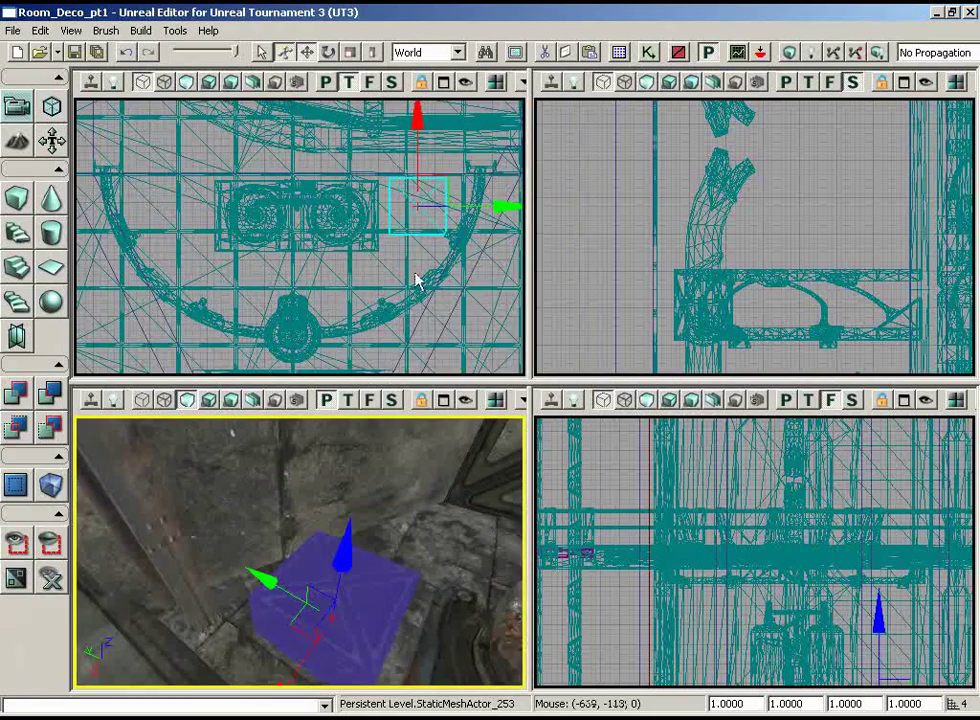
- Rotate the crate slightly about the vertical axis and fine-tune its position between the tanks and the arch
scroll(416, 273, "up", 3)
right_click_drag(416, 273, 525, 295)
key("space")
left_click_drag(431, 142, 503, 154)
left_click_drag(446, 528, 472, 519)
right_click_drag(420, 353, 398, 314)
key("space")
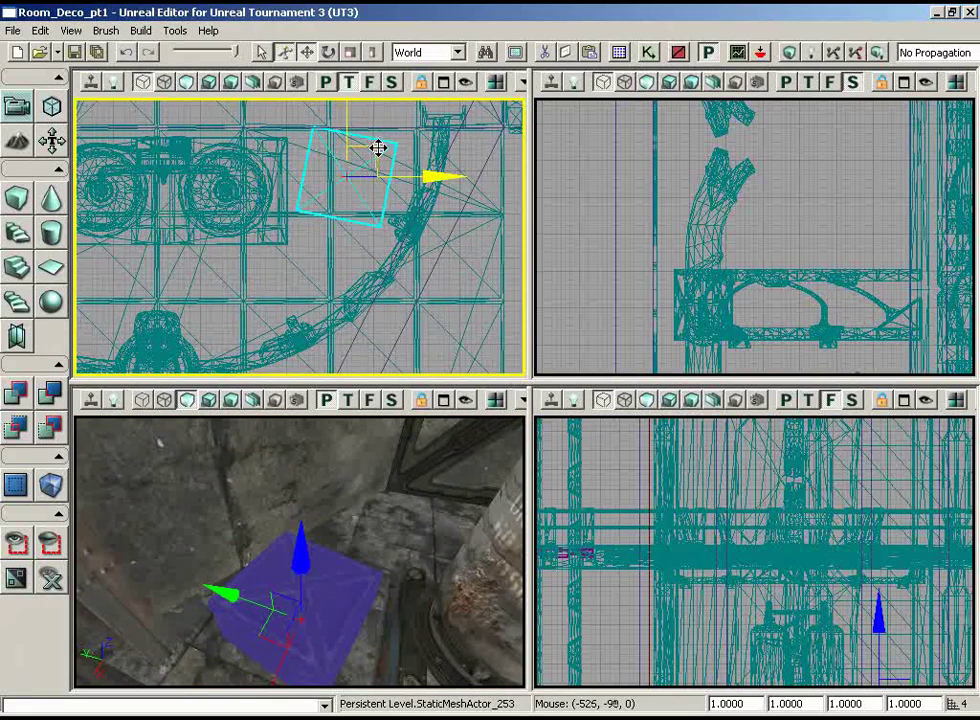
right_click_drag(217, 219, 76, 134)
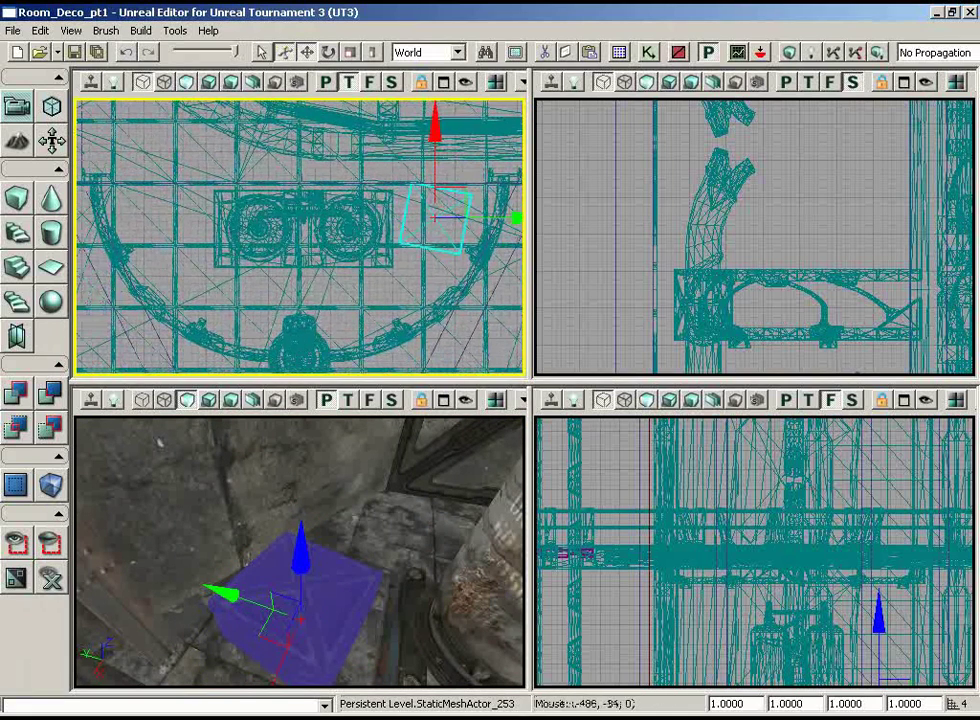
- Duplicate the crate to the opposite side of the storage tanks and rotate the copy to a different angle
left_click_drag(459, 190, 72, 175)
key("space")
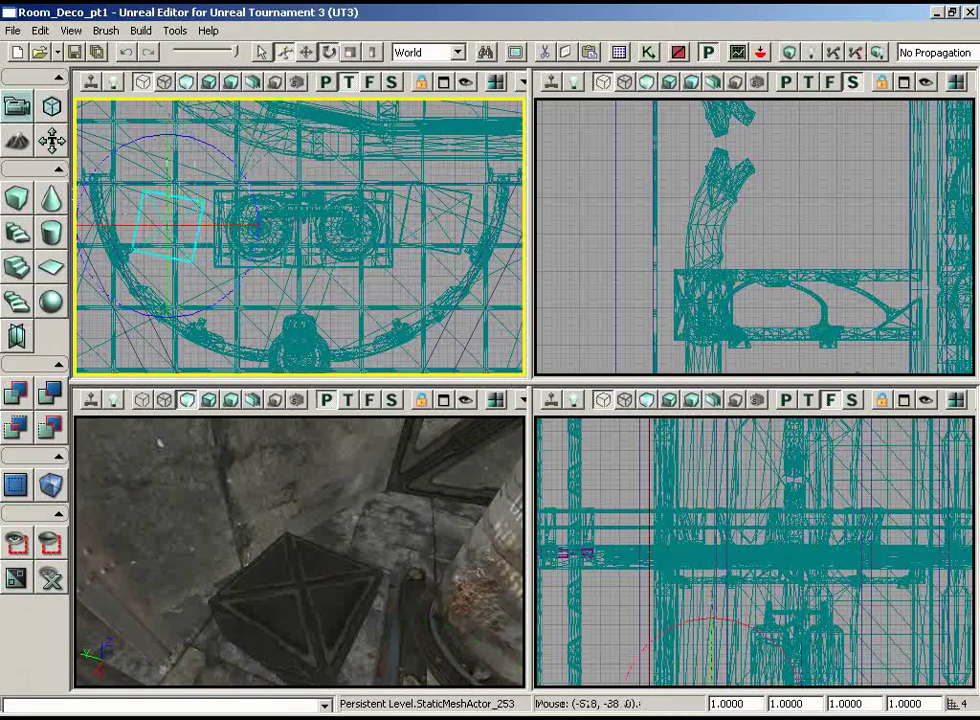
left_click_drag(172, 128, 72, 105)
- Duplicate the second crate to the spot between the arch and the pipe pillar, and rotate this copy to a different angle
key("space")
key("space")
left_click_drag(186, 197, 172, 264)
key("space")
key("space")
key("space")
key("space")
key("space")
left_click_drag(234, 227, 365, 227)
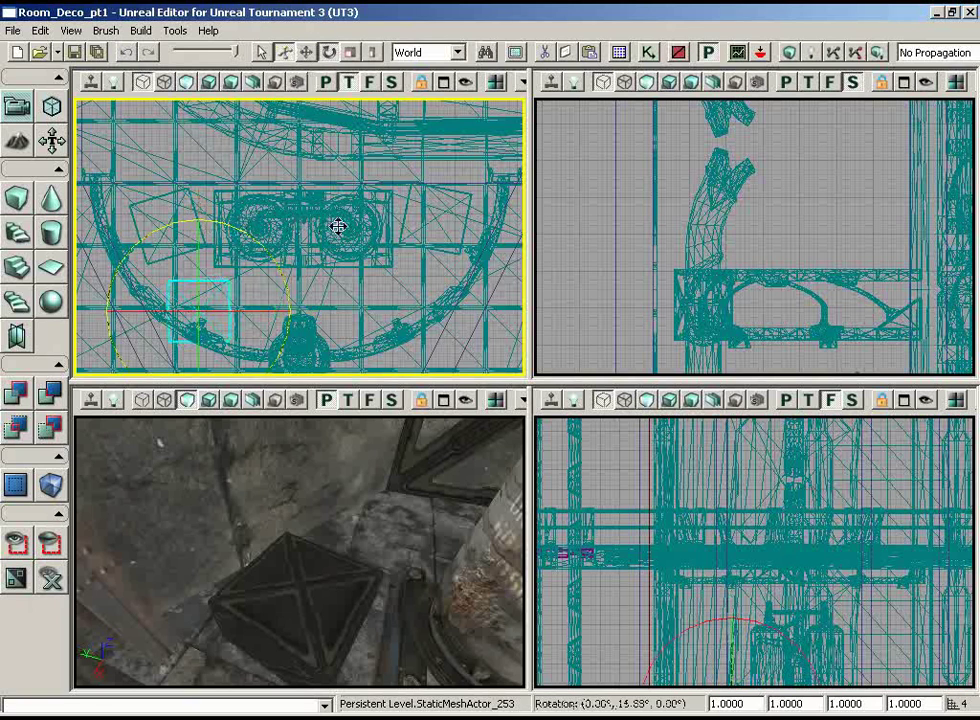
- Select all three crates together and adjust their height in the side view so they rest on the floor
right_click_drag(405, 555, 420, 433)
left_click_drag(419, 434, 199, 421)
right_click_drag(200, 422, 414, 558)
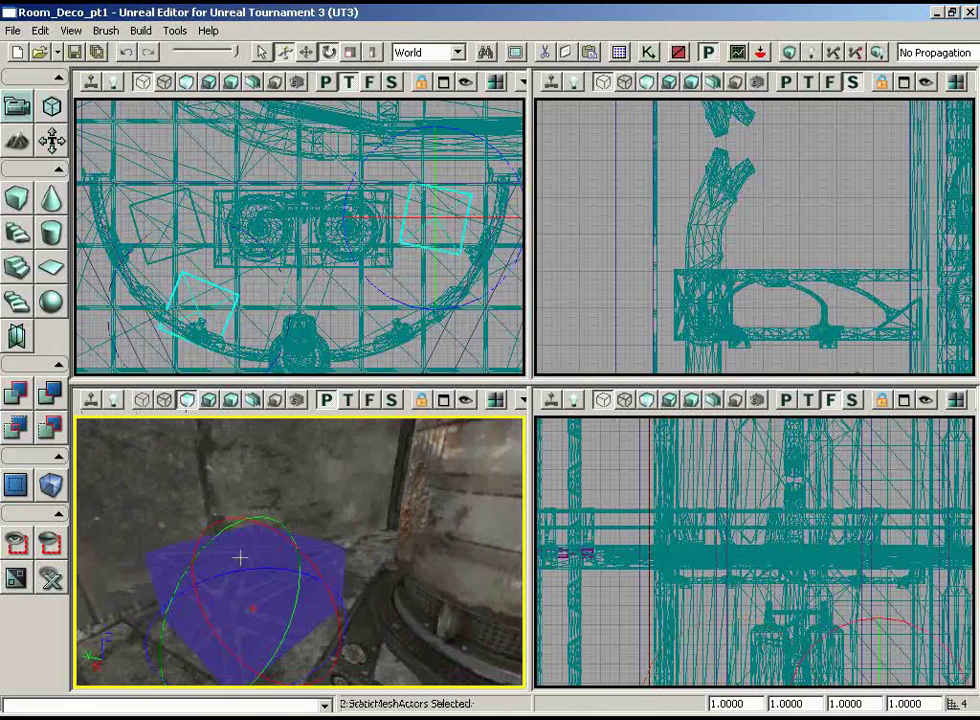
mouse_move(412, 582)
right_mouse_down()
mouse_move(525, 522)
mouse_move(412, 582)
right_mouse_up()
left_click(311, 572, "ctrl")
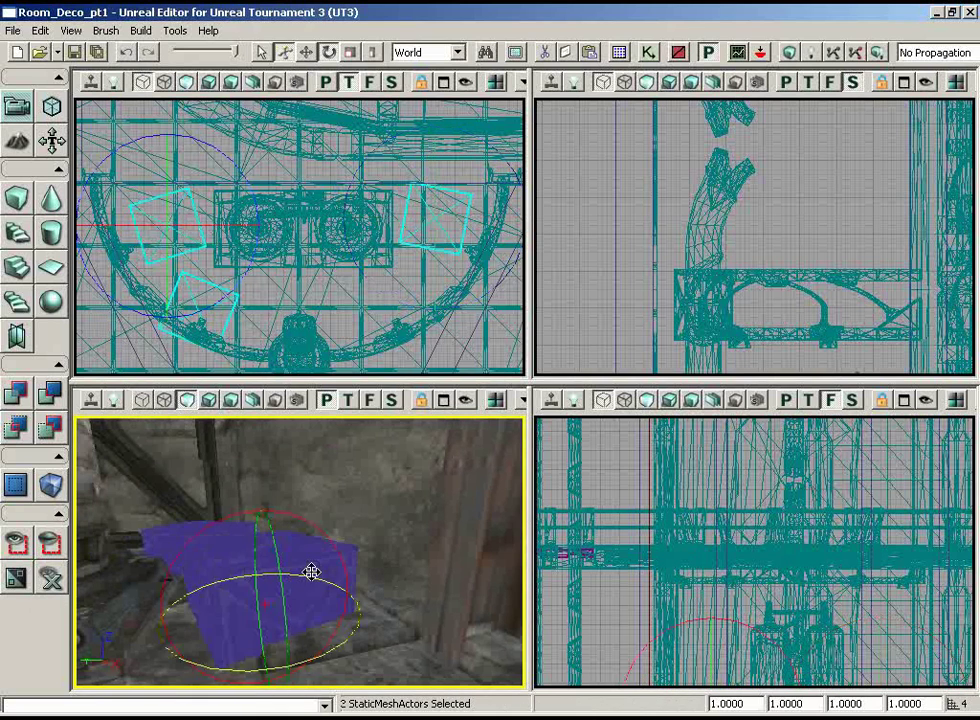
key("space")
key("space")
key("space")
right_click_drag(627, 597, 640, 468)
right_click_drag(856, 218, 944, 340)
left_click_drag(761, 165, 763, 120)
left_click_drag(343, 572, 83, 600)
left_click_drag(141, 534, 283, 413)
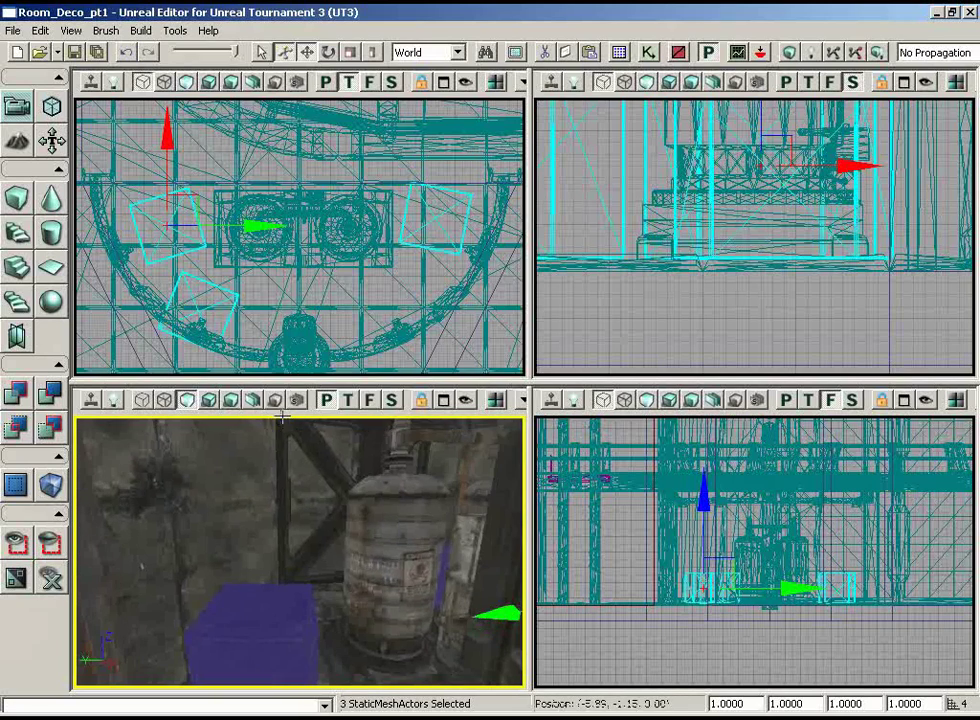
- Select the S_LT_Deco_SM_Container02 static mesh and add it on the alcove floor opposite the third crate
left_click(624, 54)
left_click(588, 320)
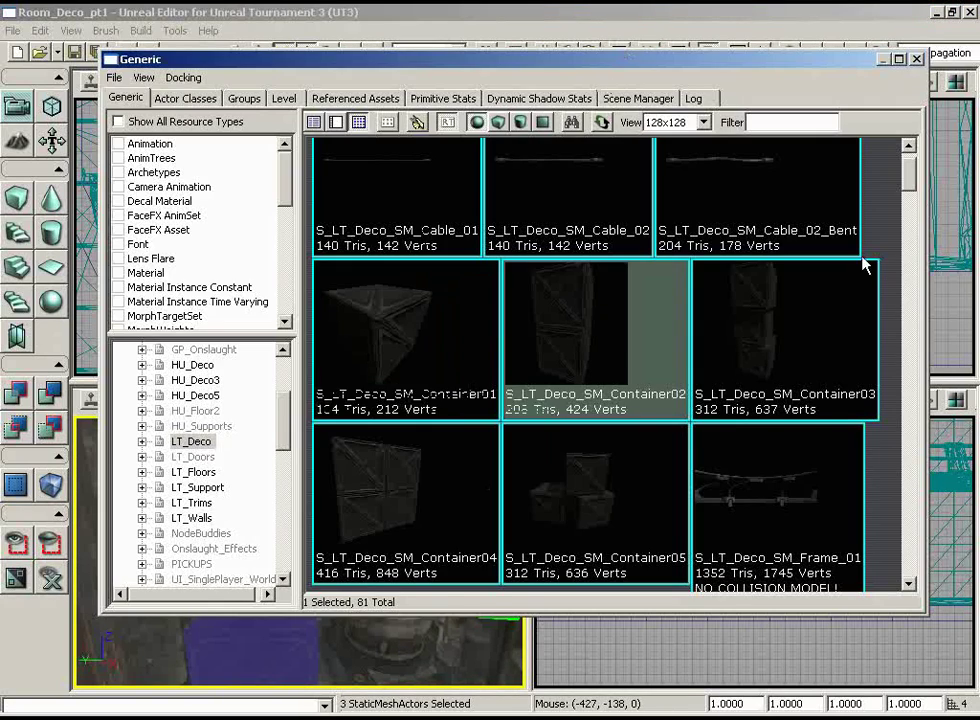
left_click(917, 60)
left_click_drag(338, 576, 304, 471)
right_click_drag(304, 471, 269, 620)
right_click(269, 621)
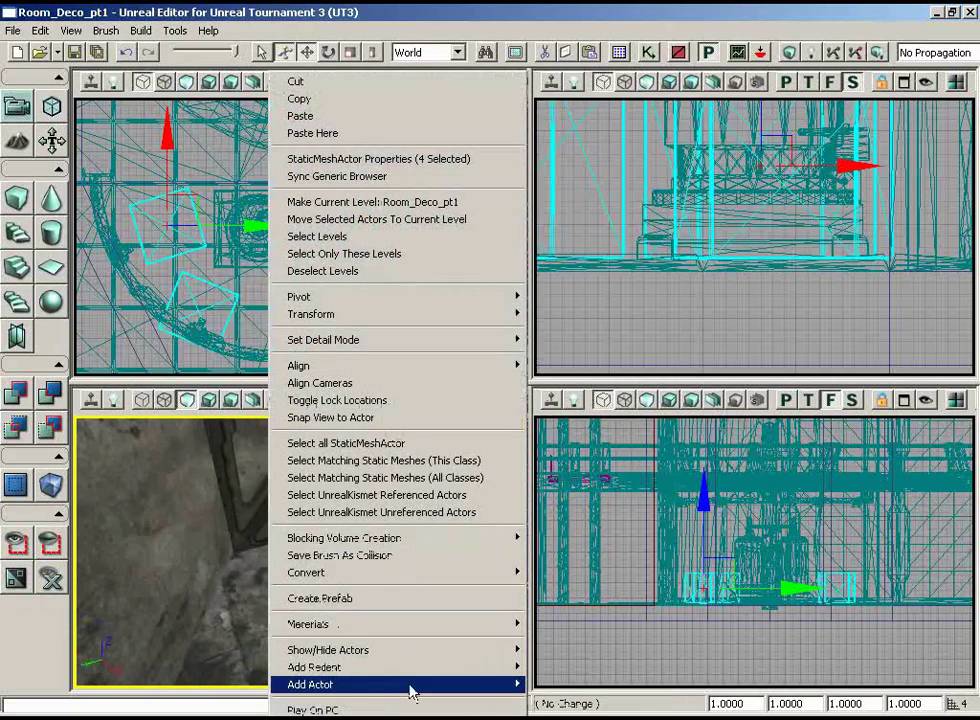
mouse_move(400, 684)
left_click(590, 486)
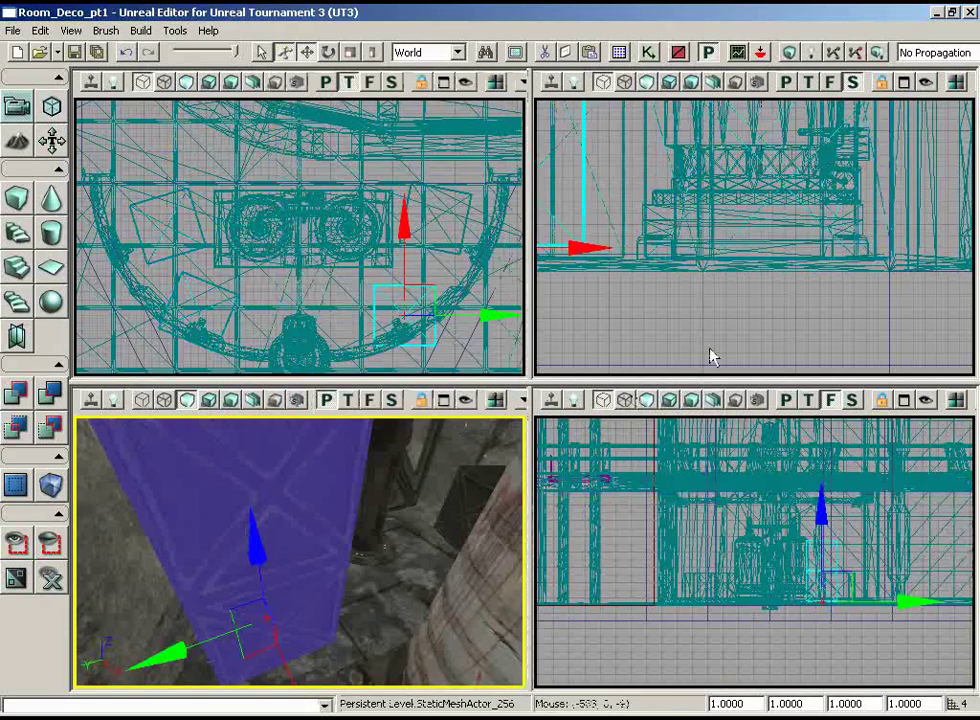
- Lower the tall container in the side view so that it rests on the floor
left_click_drag(662, 345, 538, 271)
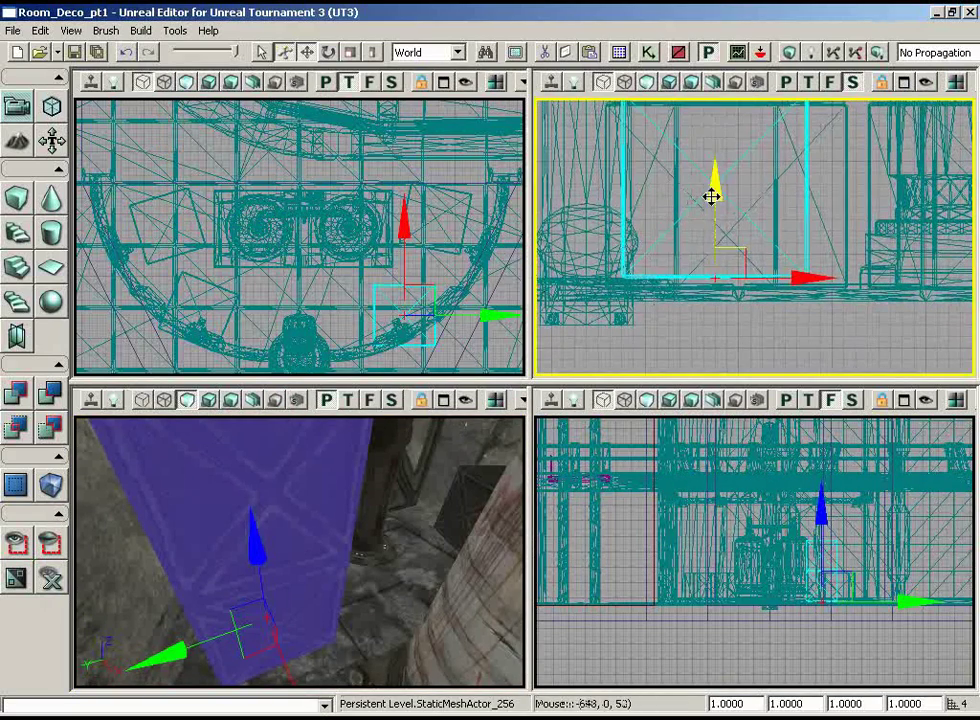
mouse_move(711, 195)
left_mouse_down()
mouse_move(715, 208)
mouse_move(715, 197)
left_mouse_up()
right_click_drag(437, 535, 368, 459)
left_click_drag(368, 459, 435, 650)
- Rotate the tall container slightly in the top view and move it a little closer to the storage tanks
left_click_drag(345, 208, 301, 150)
key("space")
left_click_drag(445, 204, 345, 154)
key("space")
key("space")
key("space")
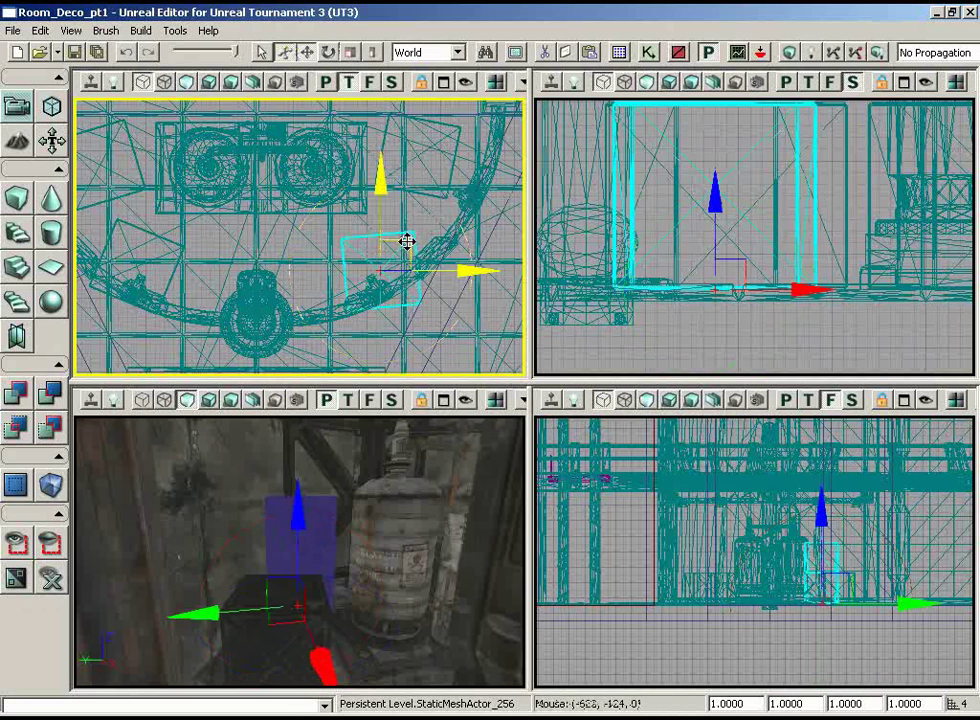
left_click_drag(407, 241, 391, 211)
- Deselect the tall container and look over the decorated alcove and the railings around the room
left_click_drag(387, 559, 290, 630)
right_click_drag(290, 630, 281, 615)
left_click_drag(489, 658, 320, 530)
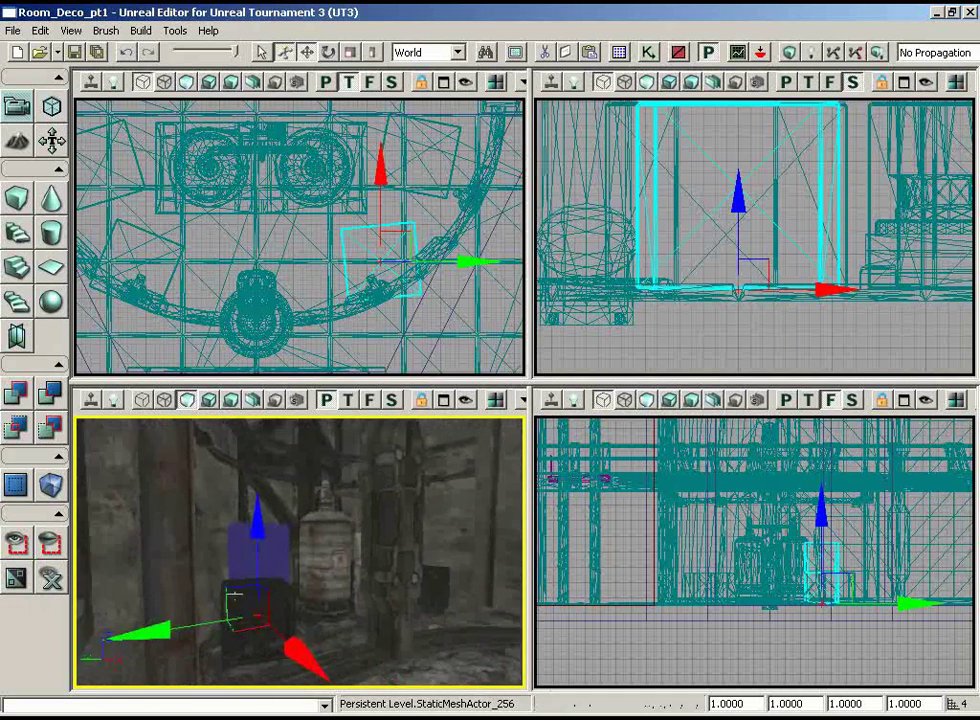
left_click(677, 348)
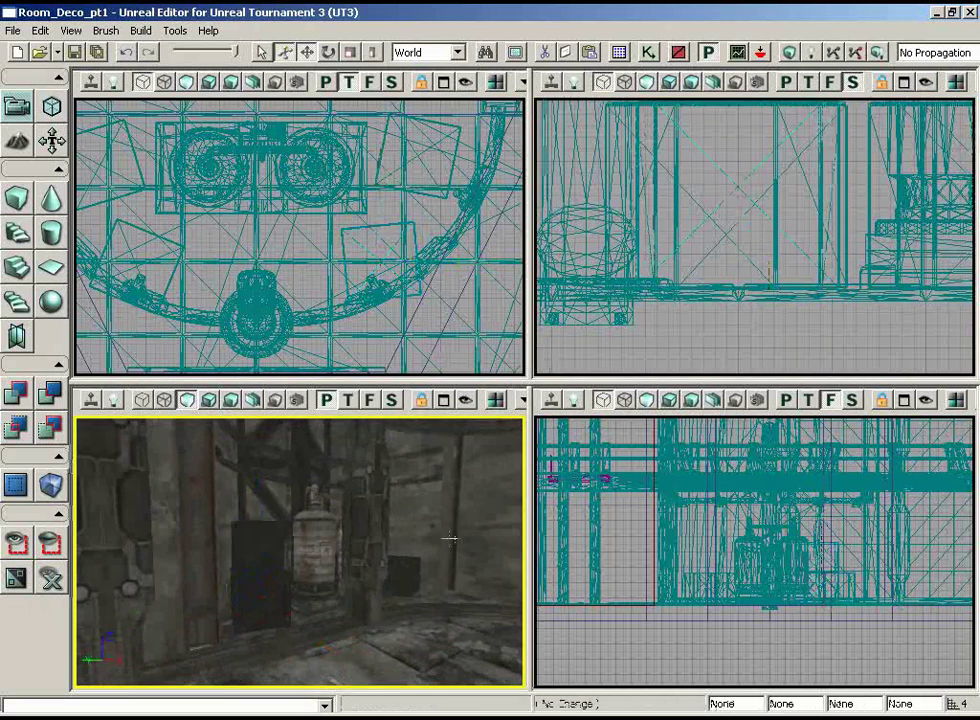
right_click_drag(438, 530, 410, 517)
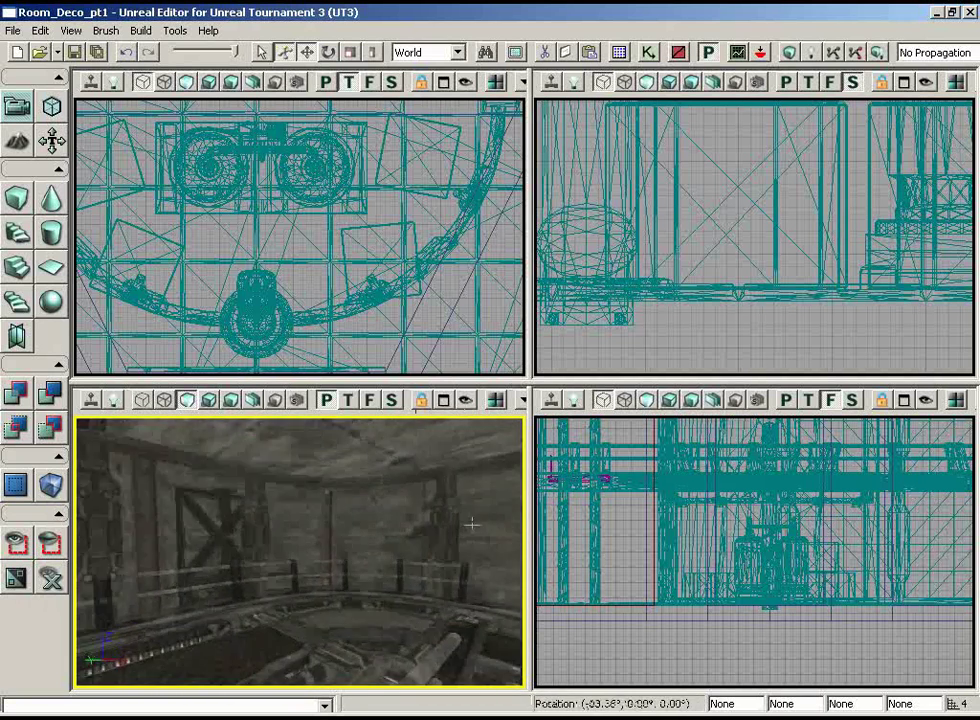
left_click_drag(398, 547, 356, 451)
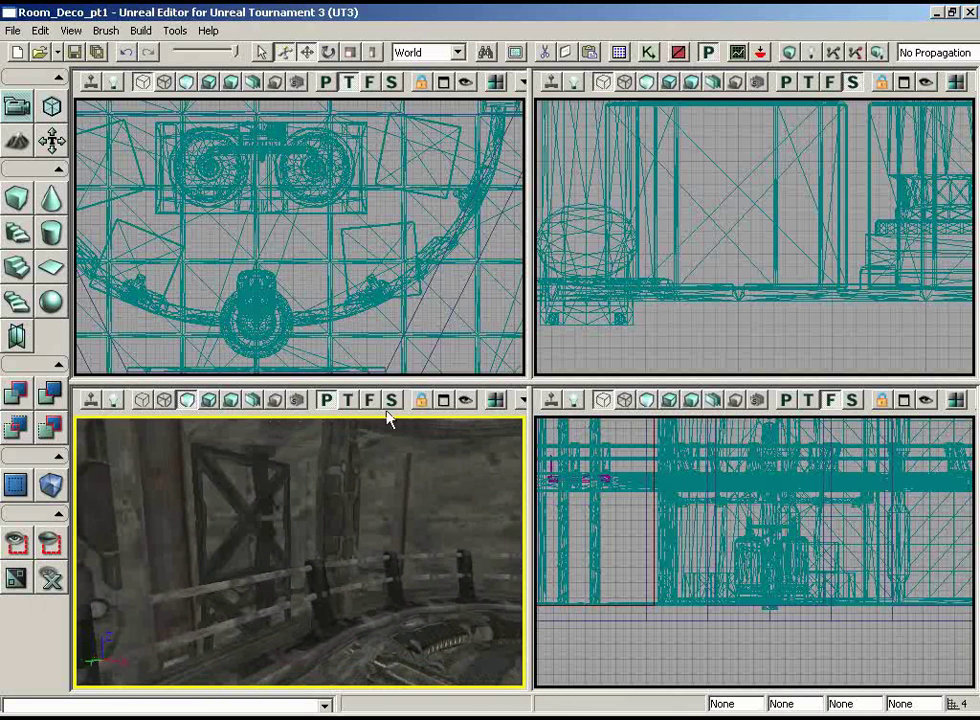